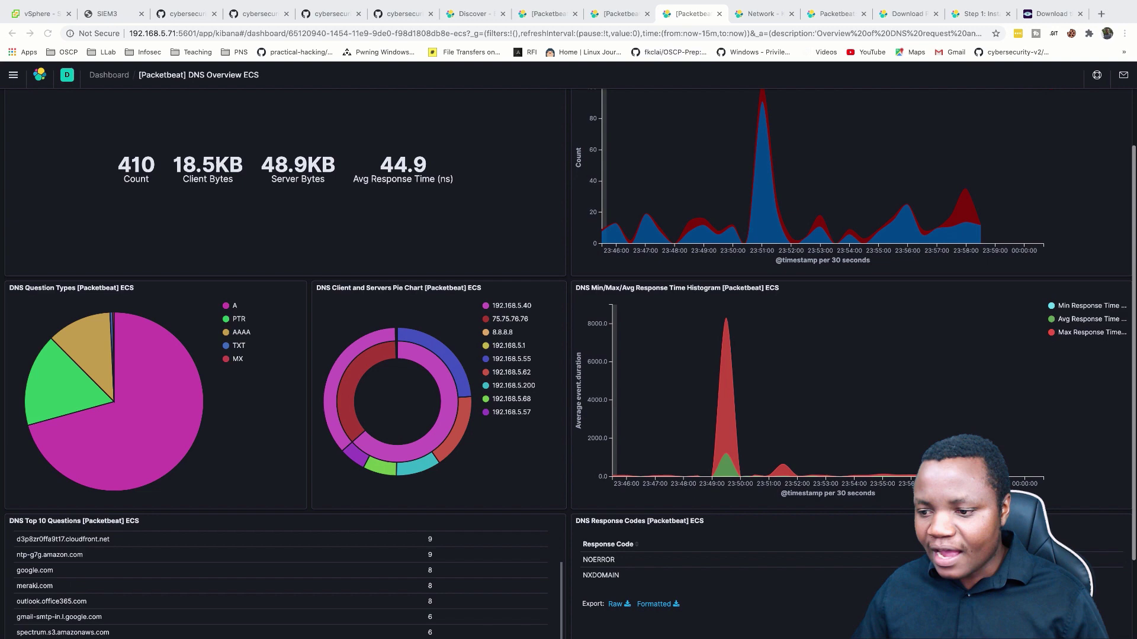
# Review the DNS Overview's top questions, then switch to the [Packetbeat] Flows ECS dashboard.
pyautogui.scroll(2, 569, 356)
pyautogui.scroll(-4, 569, 355)
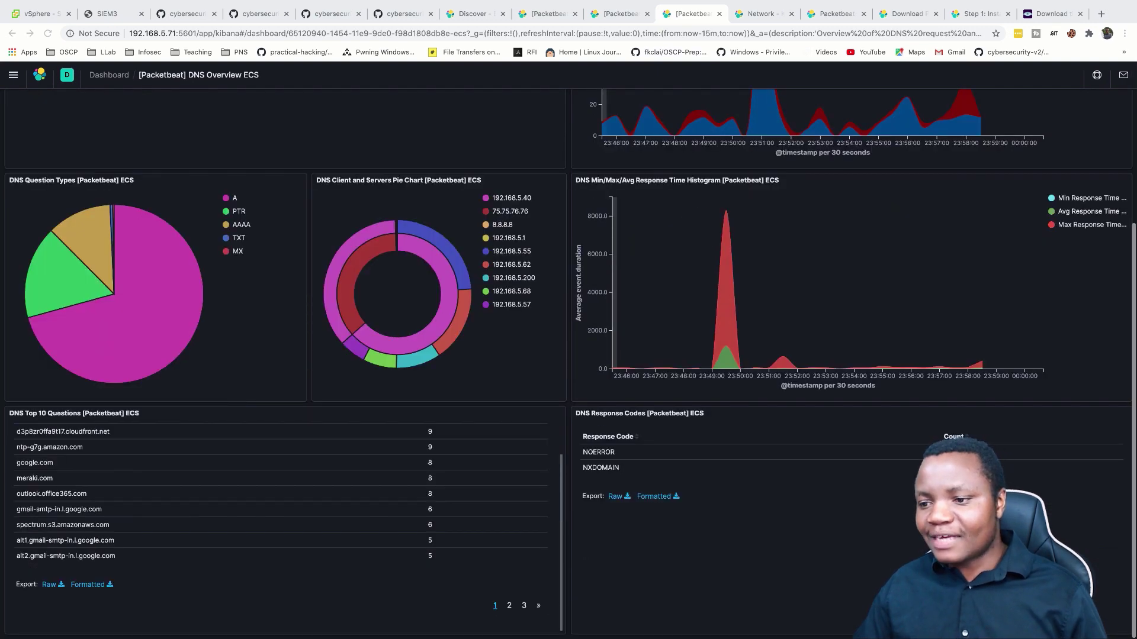
pyautogui.scroll(1, 285, 515)
pyautogui.scroll(1, 568, 355)
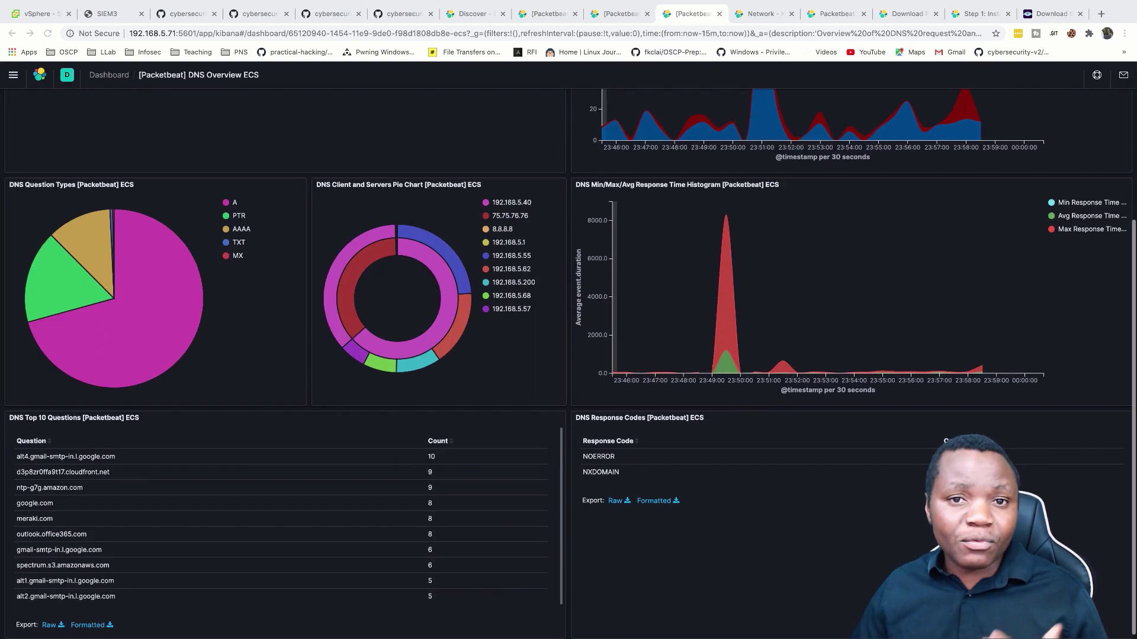
pyautogui.scroll(1, 569, 355)
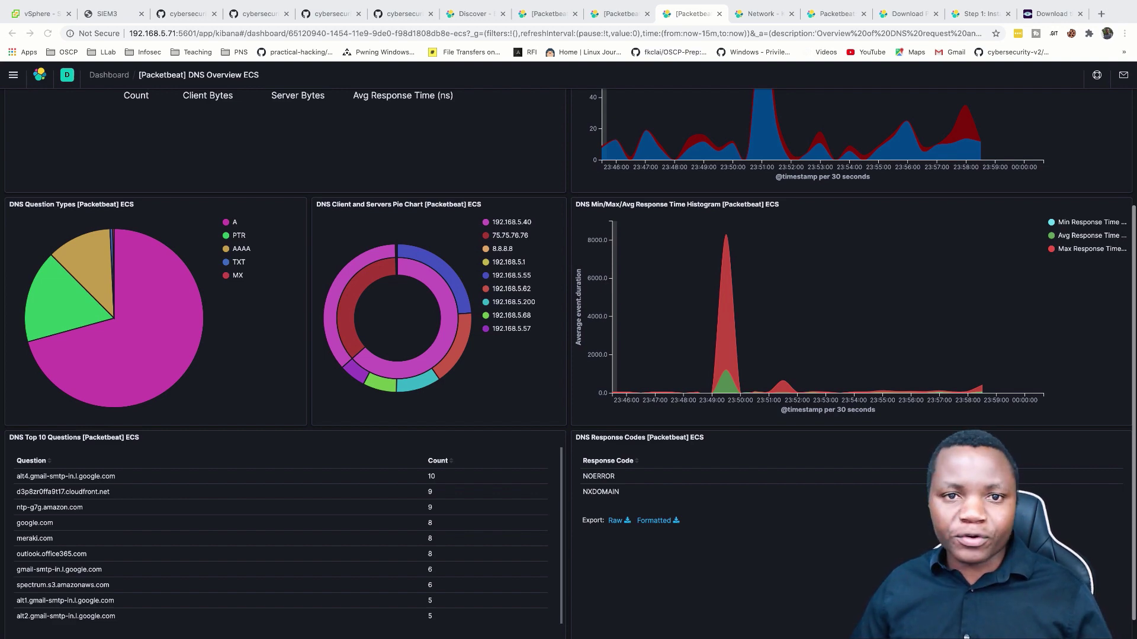
pyautogui.scroll(3, 569, 356)
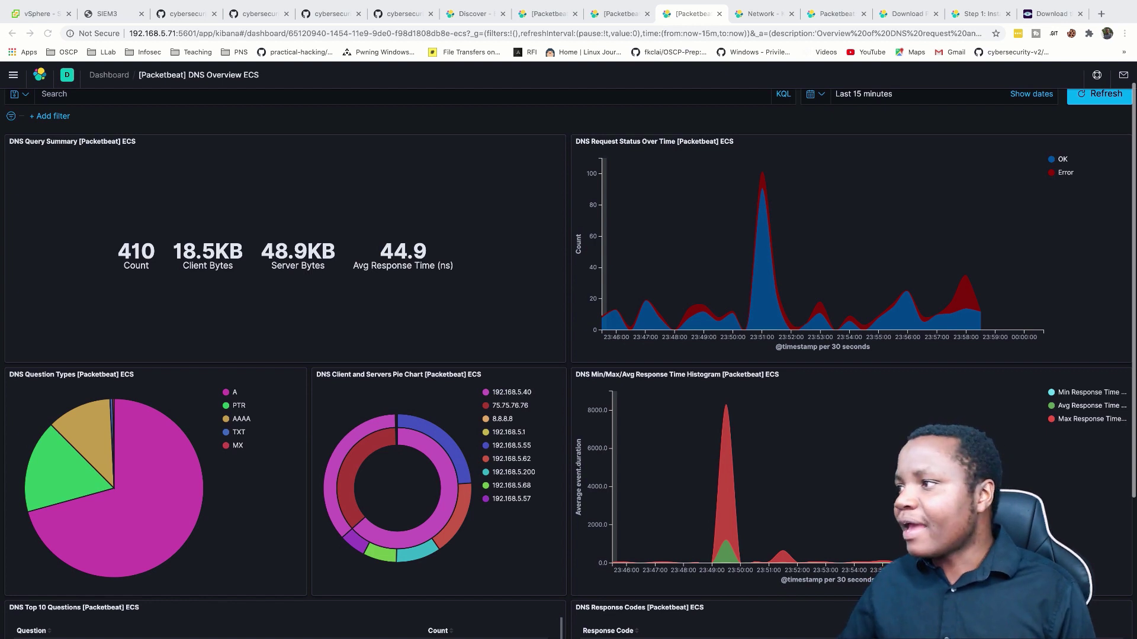
pyautogui.click(610, 14)
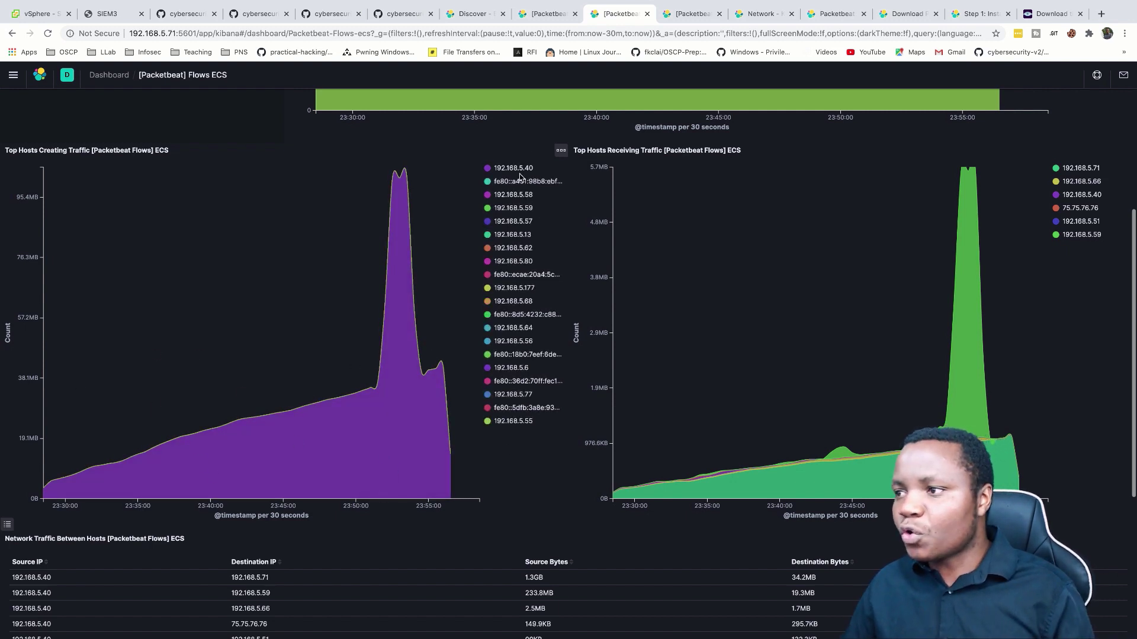
# Look over the [Packetbeat] Overview ECS charts, then view Discover's 131 winlogbeat-* events.
pyautogui.scroll(5, 473, 438)
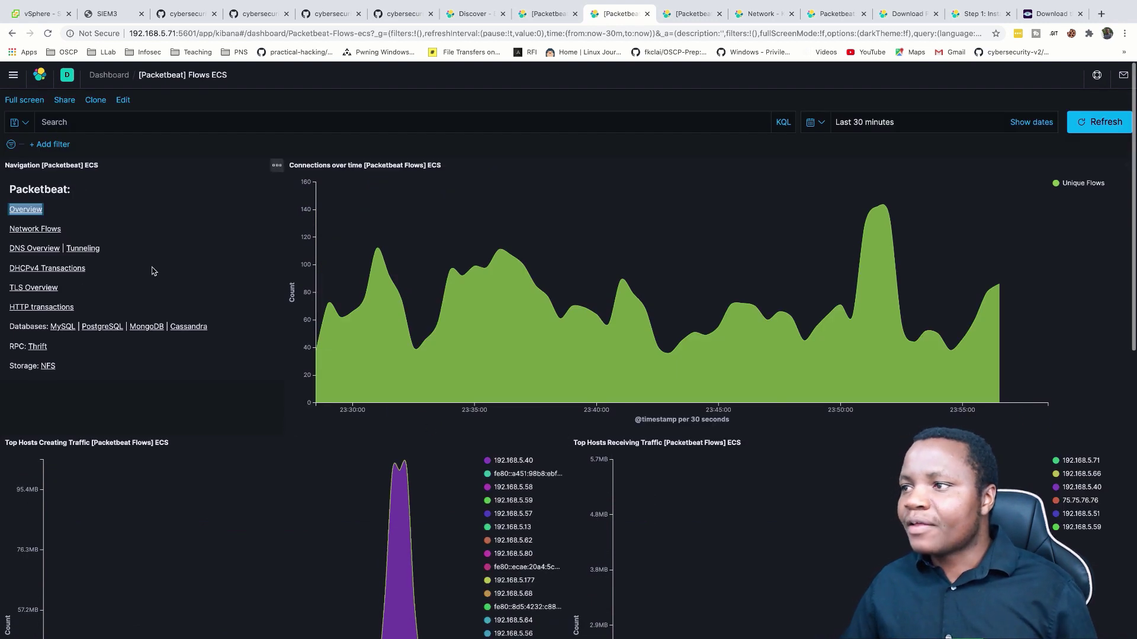
pyautogui.click(524, 17)
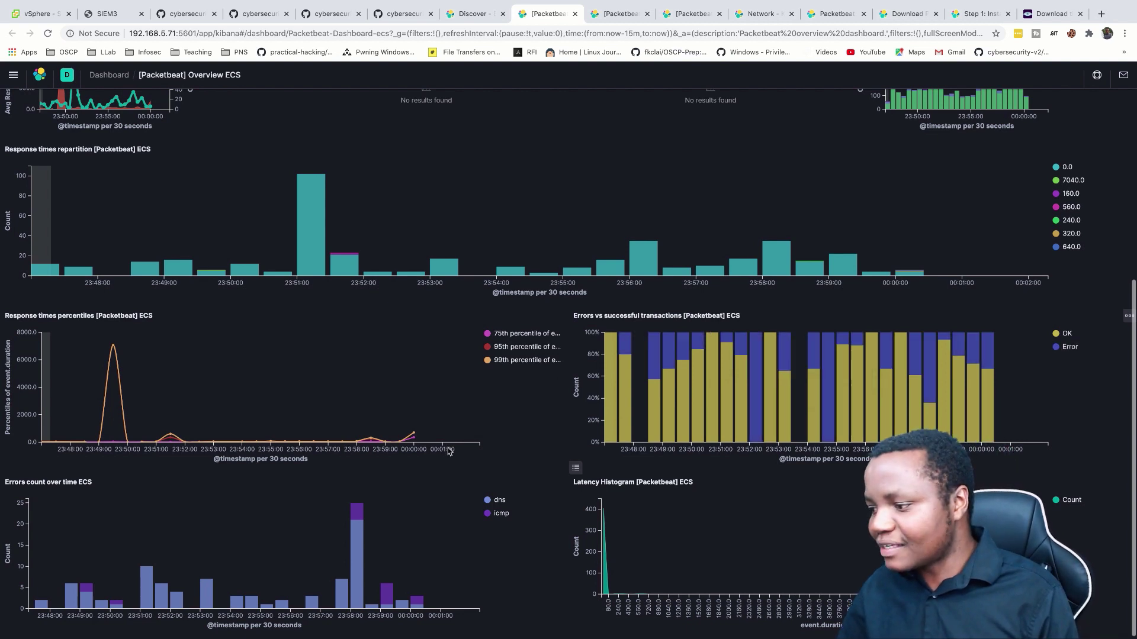
pyautogui.scroll(-1, 447, 445)
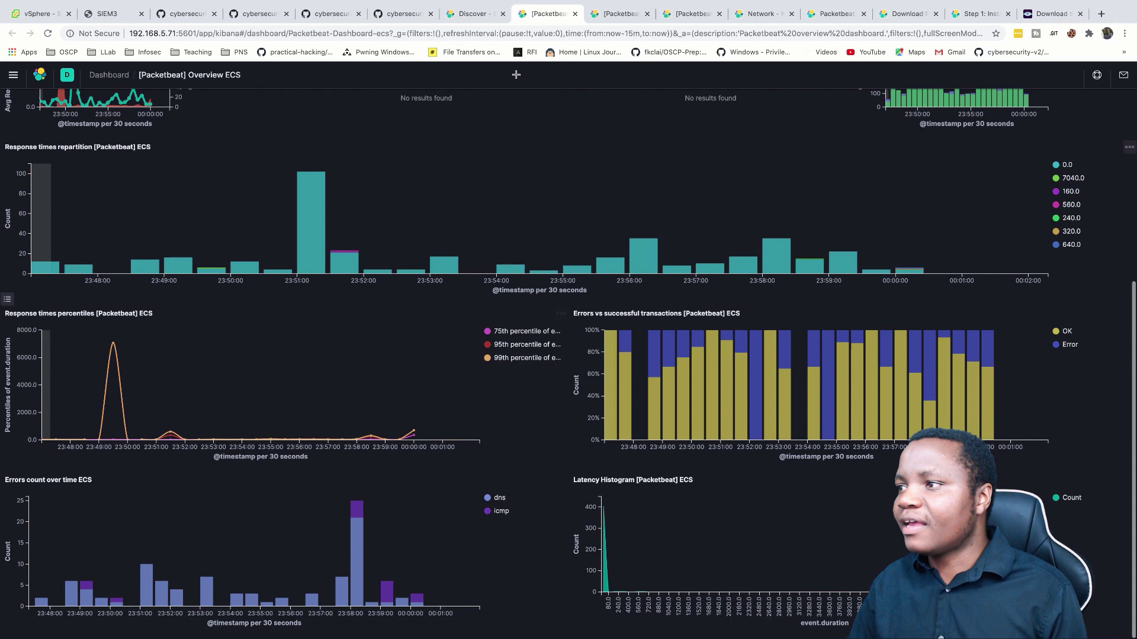
pyautogui.click(472, 13)
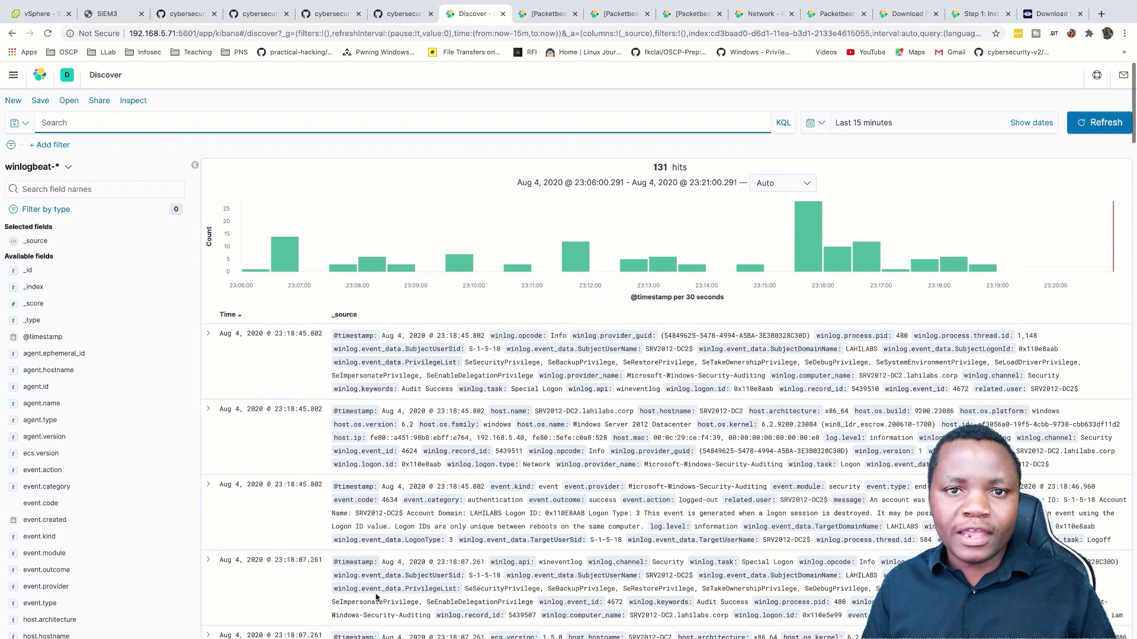
# Check the SIEM Network DNS top domains, then return to the [Packetbeat] Flows ECS dashboard.
pyautogui.click(686, 14)
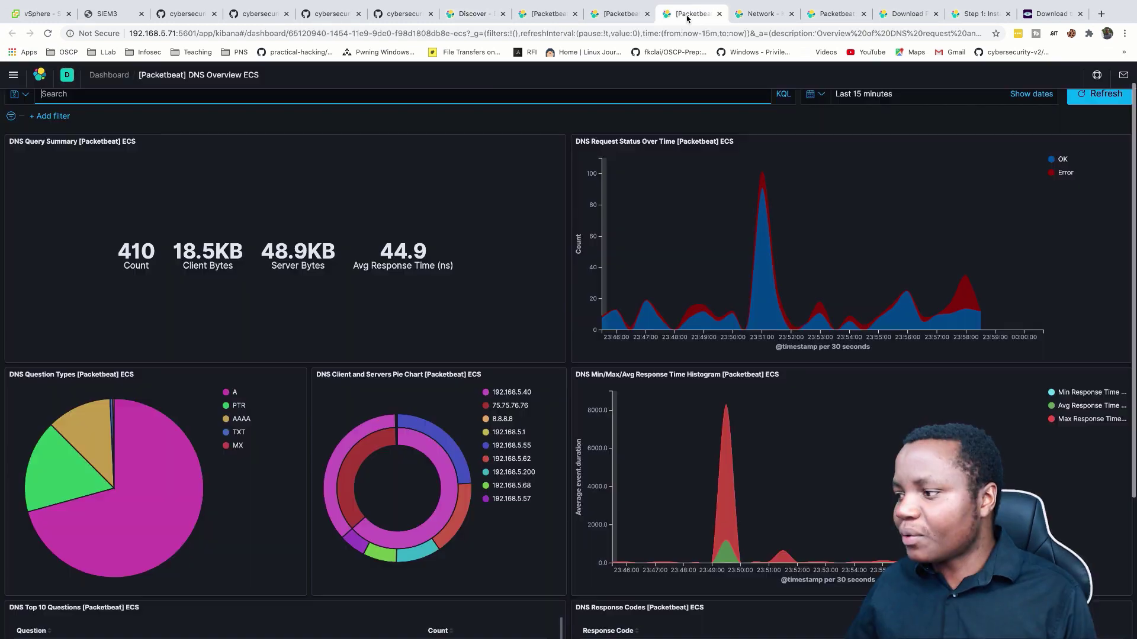
pyautogui.click(773, 13)
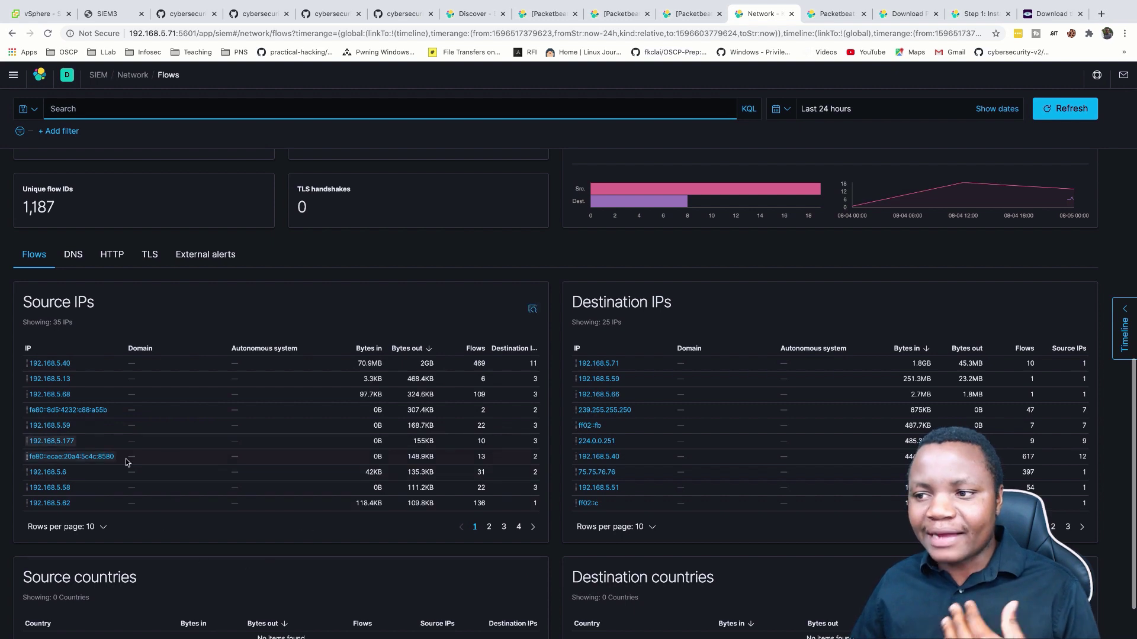
pyautogui.moveTo(89, 457); pyautogui.dragTo(80, 432)
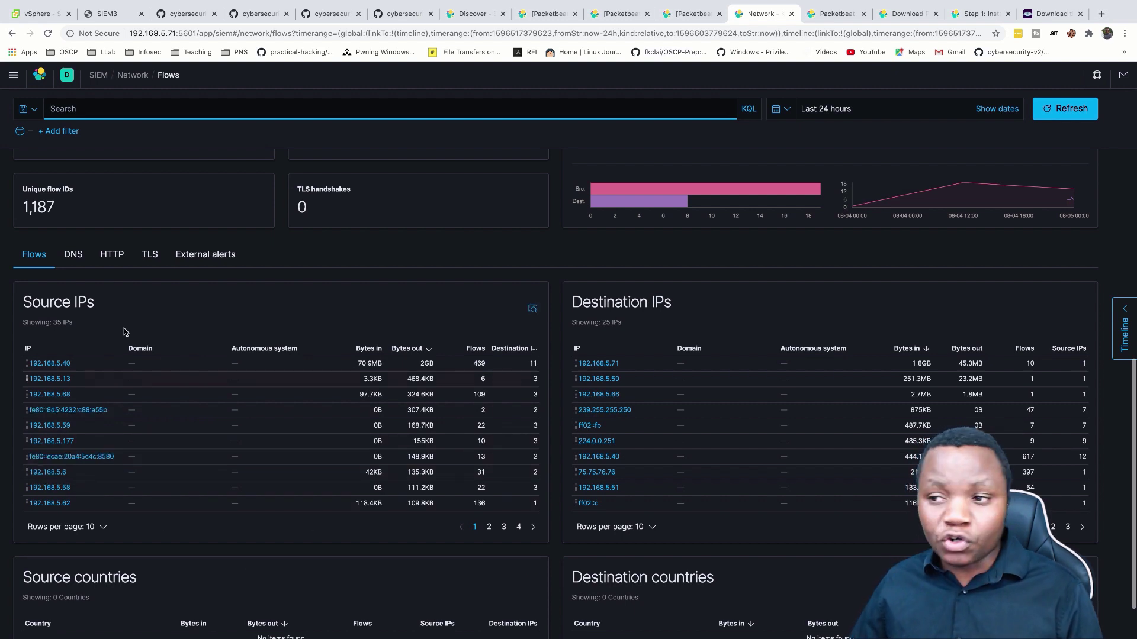
pyautogui.click(72, 259)
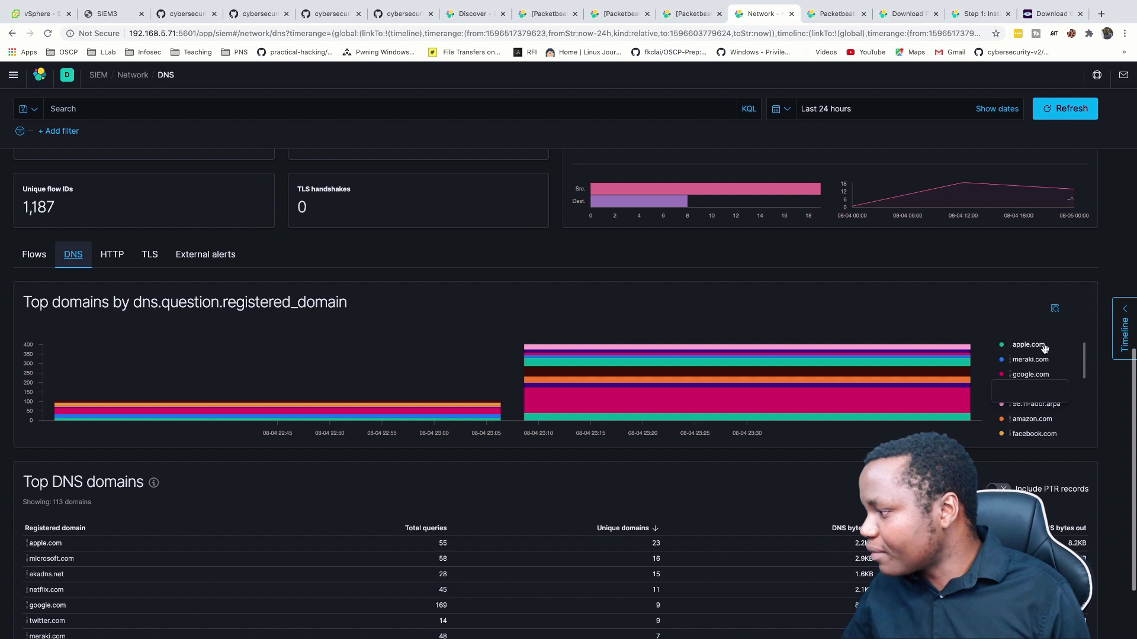
pyautogui.moveTo(1009, 357)
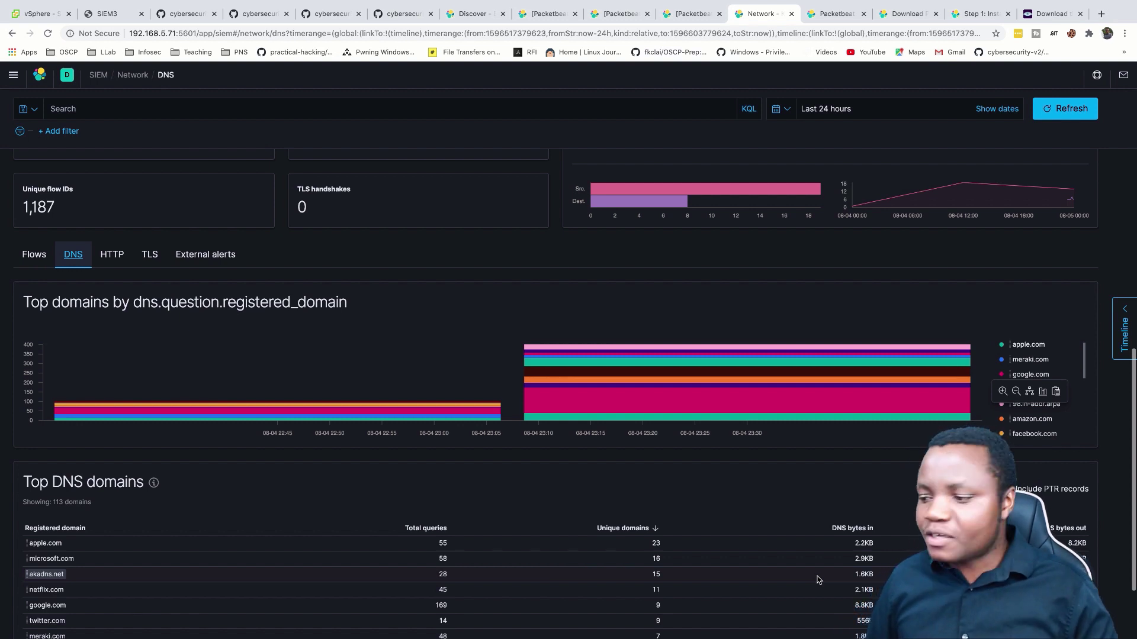
pyautogui.click(836, 15)
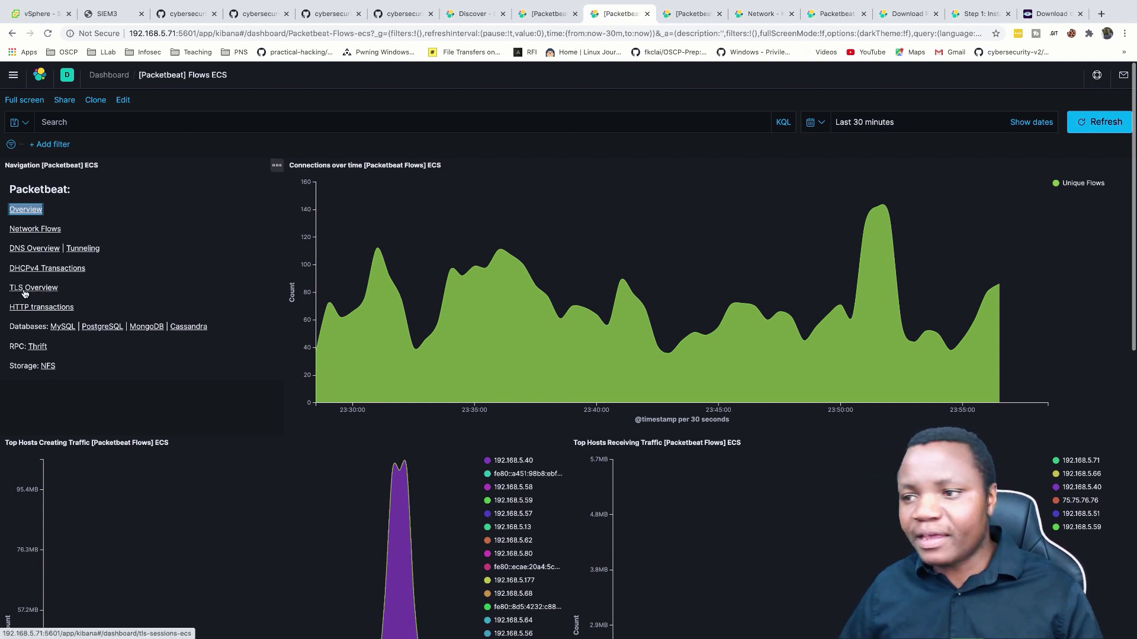
# Open the [Packetbeat] DHCPv4 ECS dashboard showing 1 unique transaction and 300B requests.
pyautogui.click(36, 271)
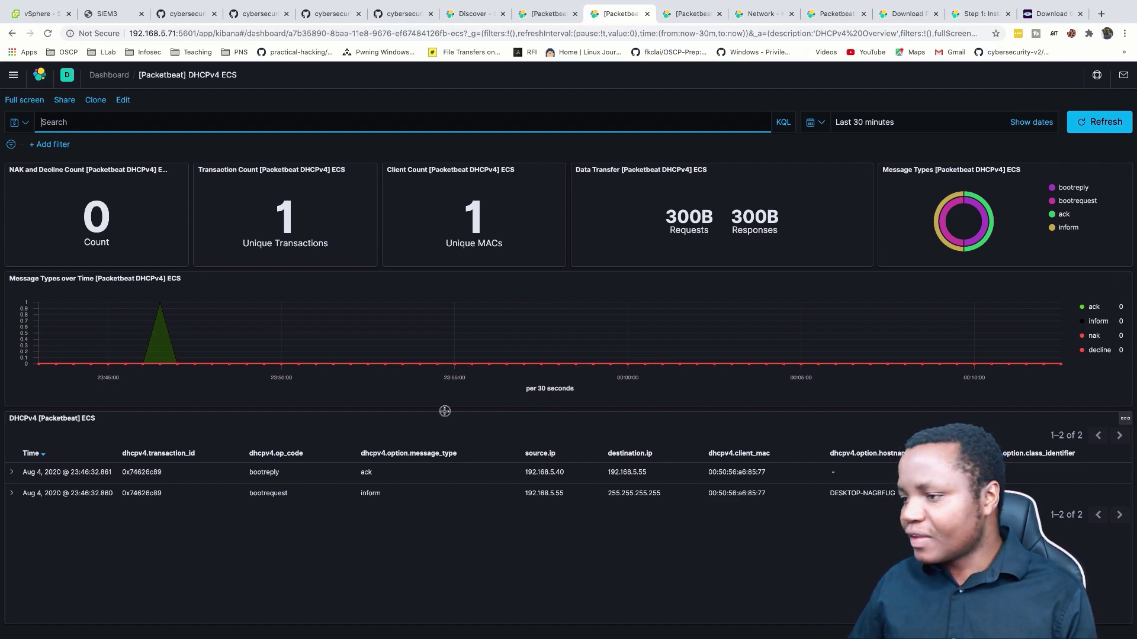
pyautogui.hotkey('ctrl', 'Left')
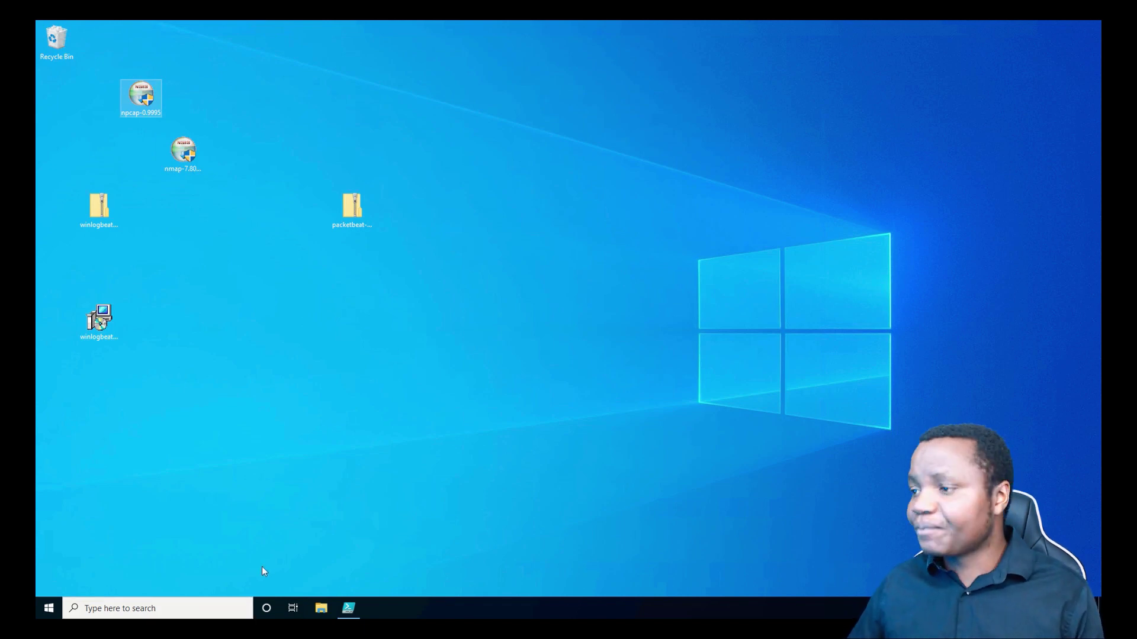
pyautogui.hotkey('ctrl', 'Right')
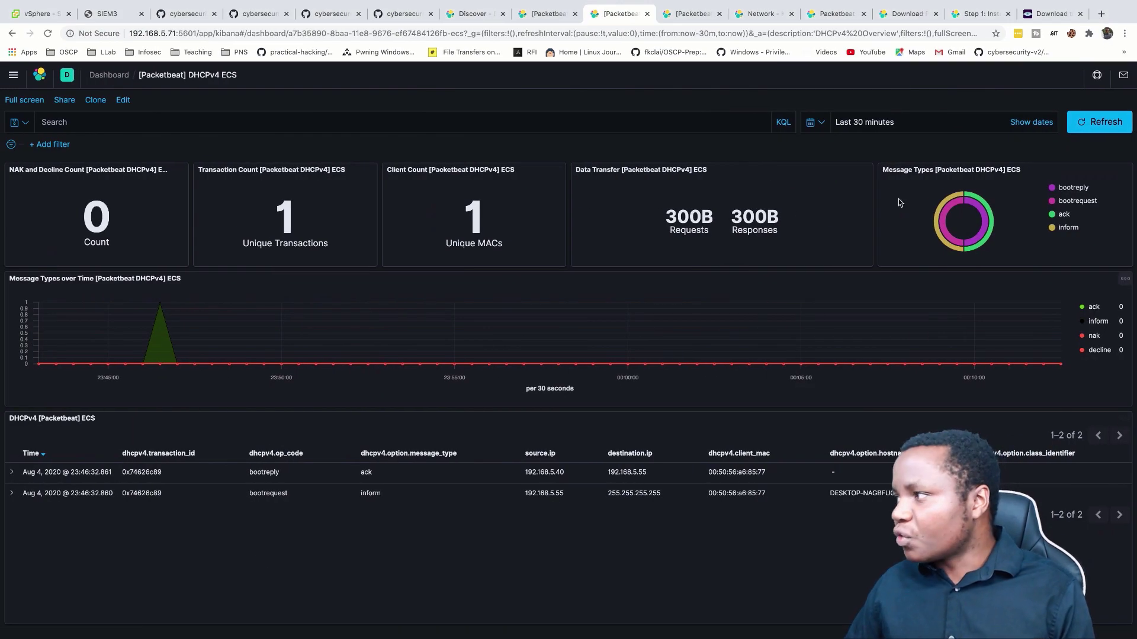
# From the Packetbeat product page, open the Download page in a new tab.
pyautogui.click(837, 22)
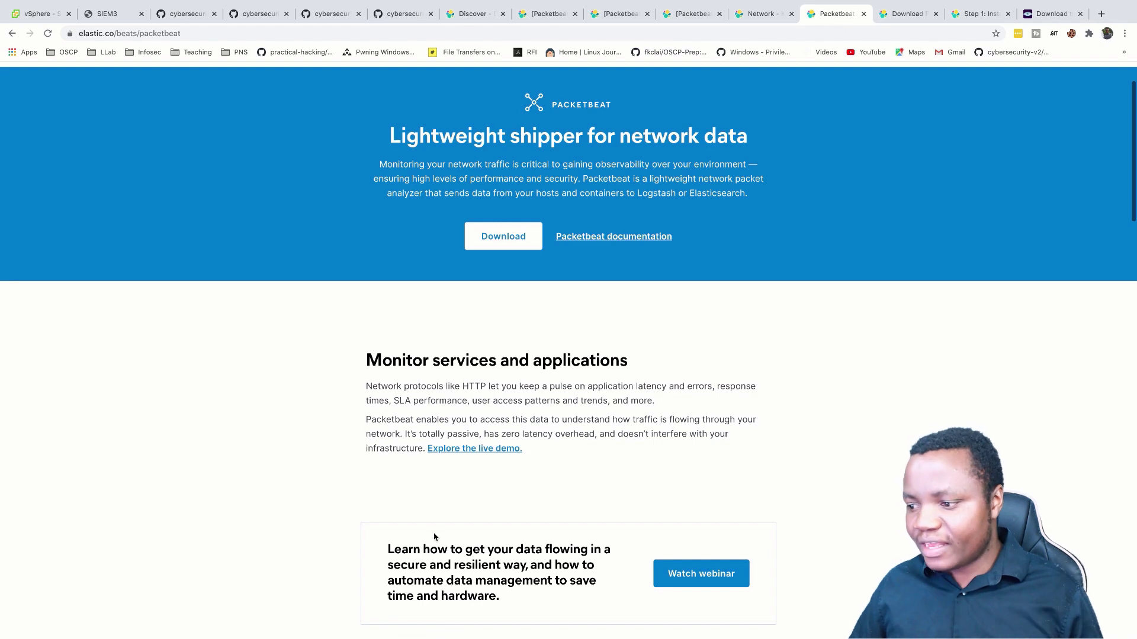
pyautogui.scroll(-10, 530, 457)
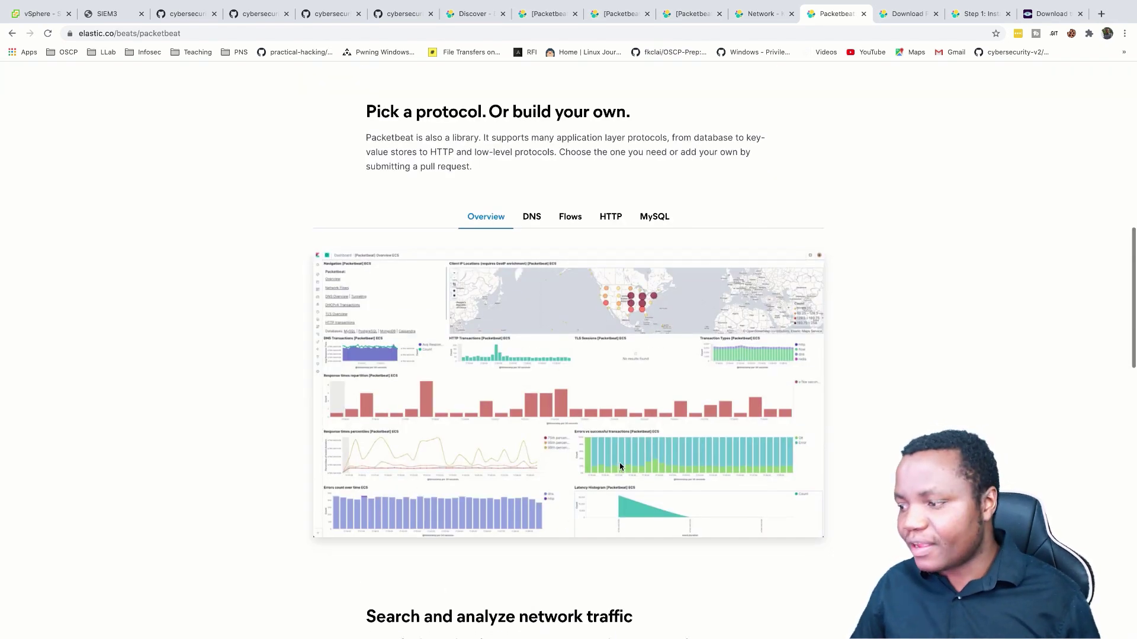
pyautogui.scroll(-3, 620, 467)
pyautogui.scroll(-15, 548, 517)
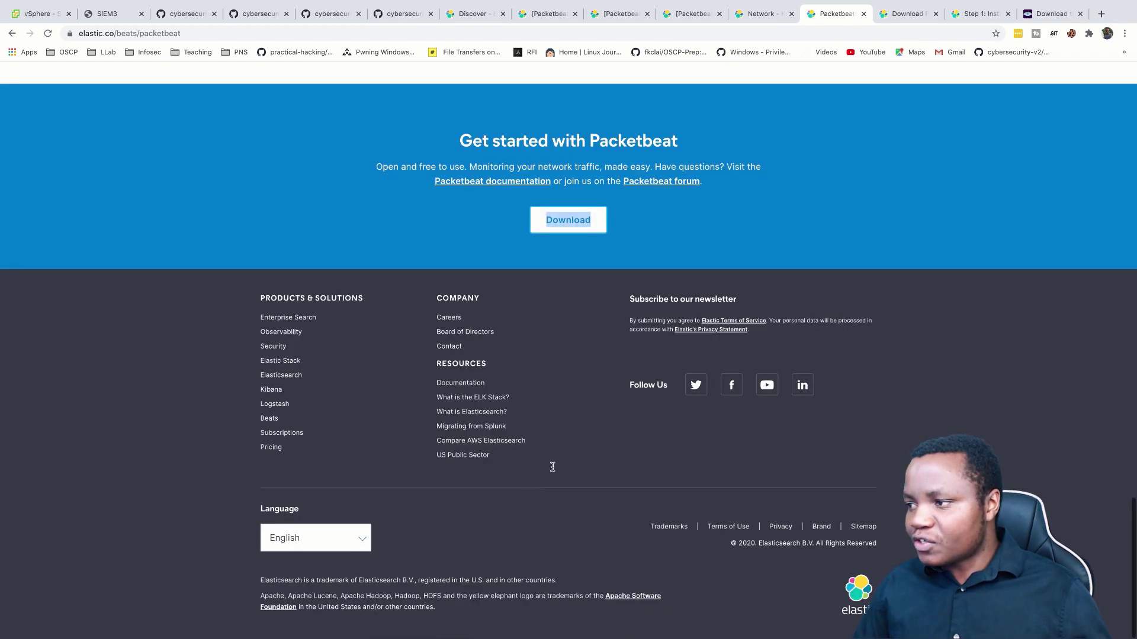
pyautogui.rightClick(542, 223)
pyautogui.click(590, 228)
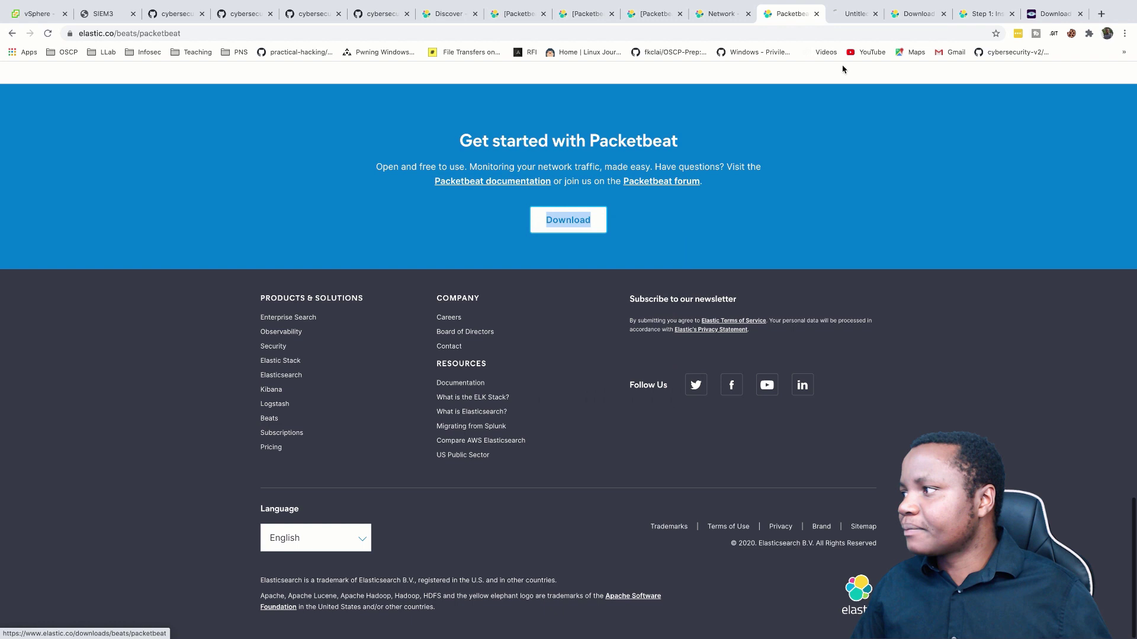
pyautogui.click(848, 15)
# Open the getting started guide in a new tab and locate the Windows Npcap install step.
pyautogui.moveTo(494, 637)
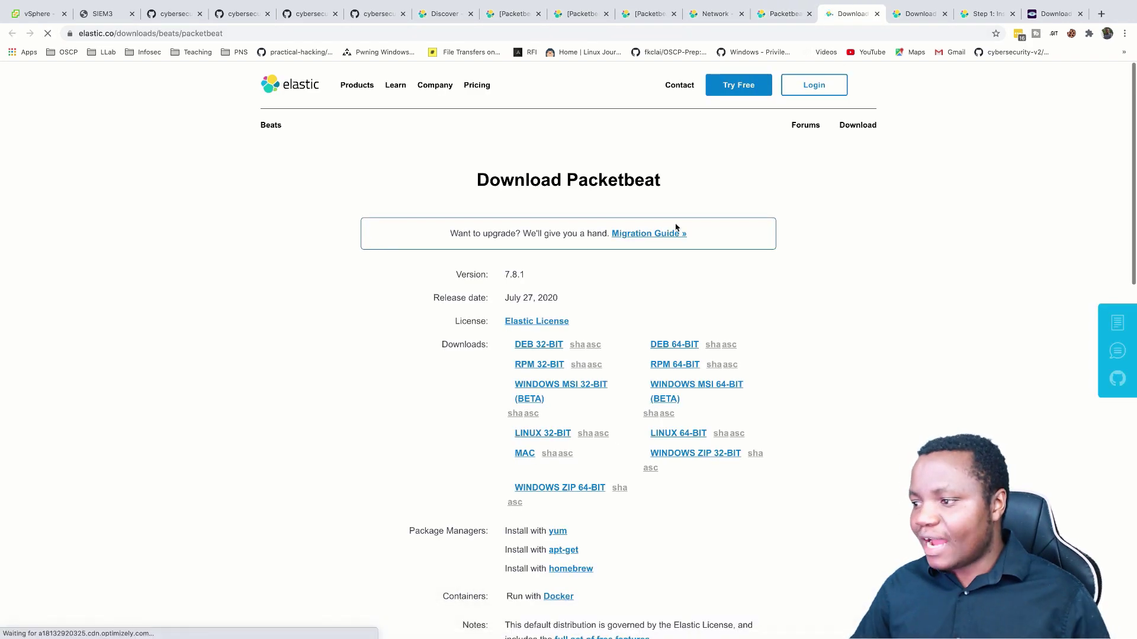
pyautogui.scroll(-3, 585, 395)
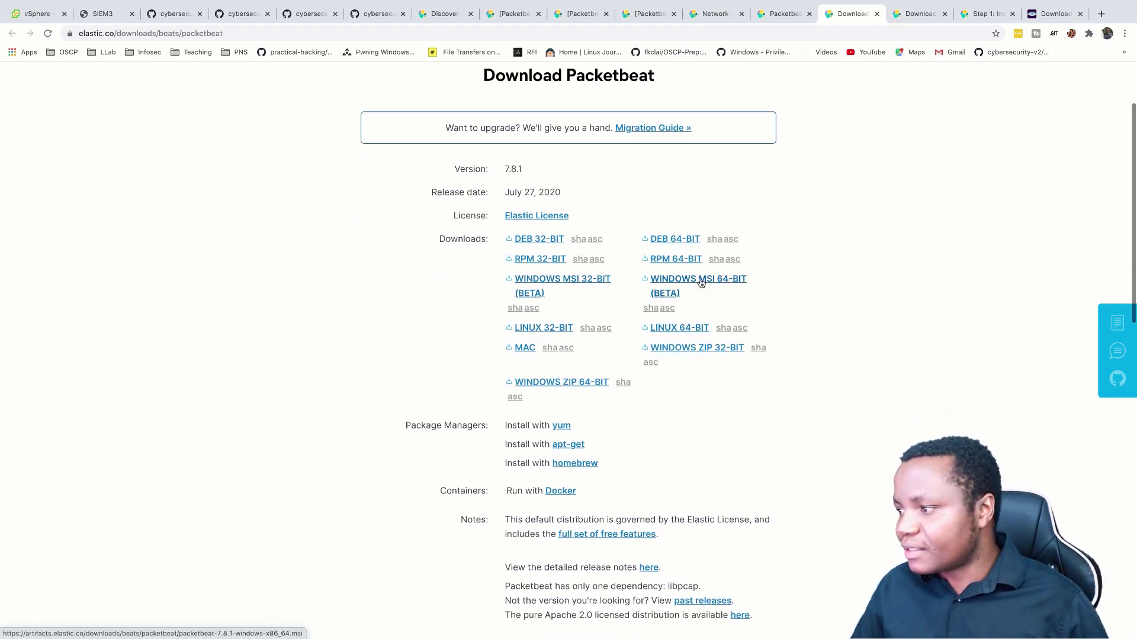
pyautogui.scroll(-8, 430, 531)
pyautogui.rightClick(456, 486)
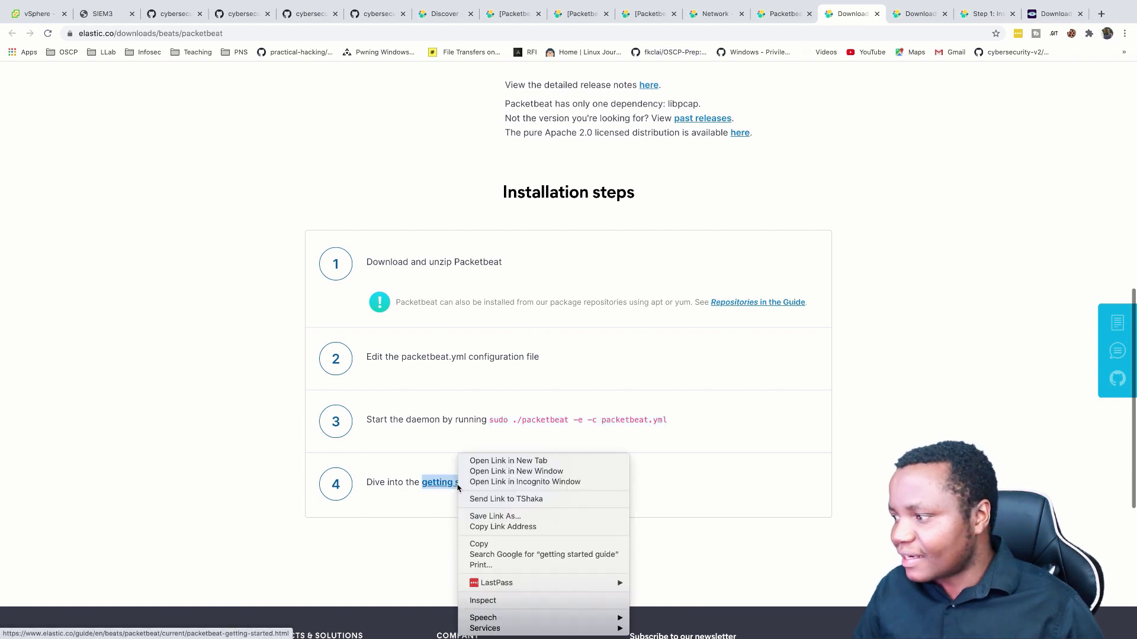
pyautogui.click(495, 463)
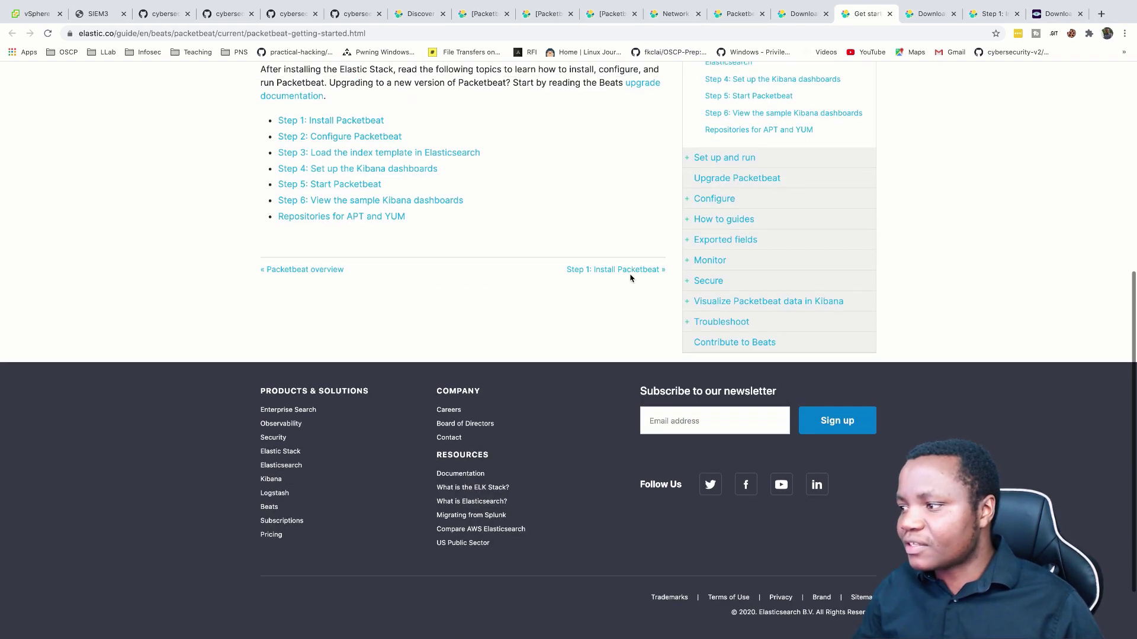
pyautogui.scroll(-12, 339, 246)
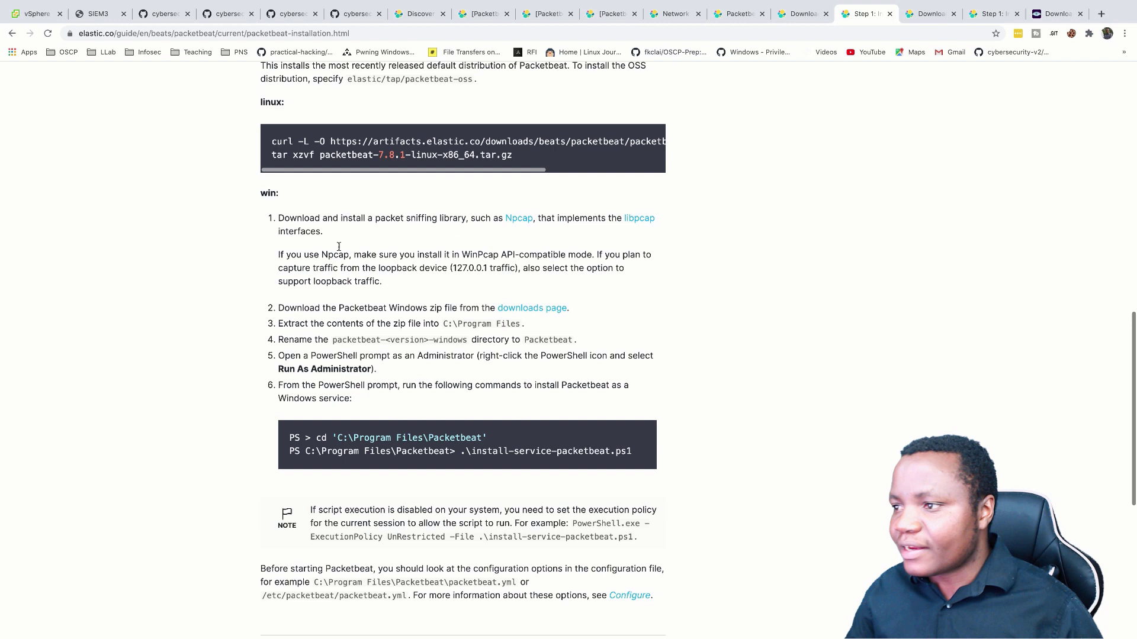
pyautogui.moveTo(297, 219); pyautogui.dragTo(418, 219)
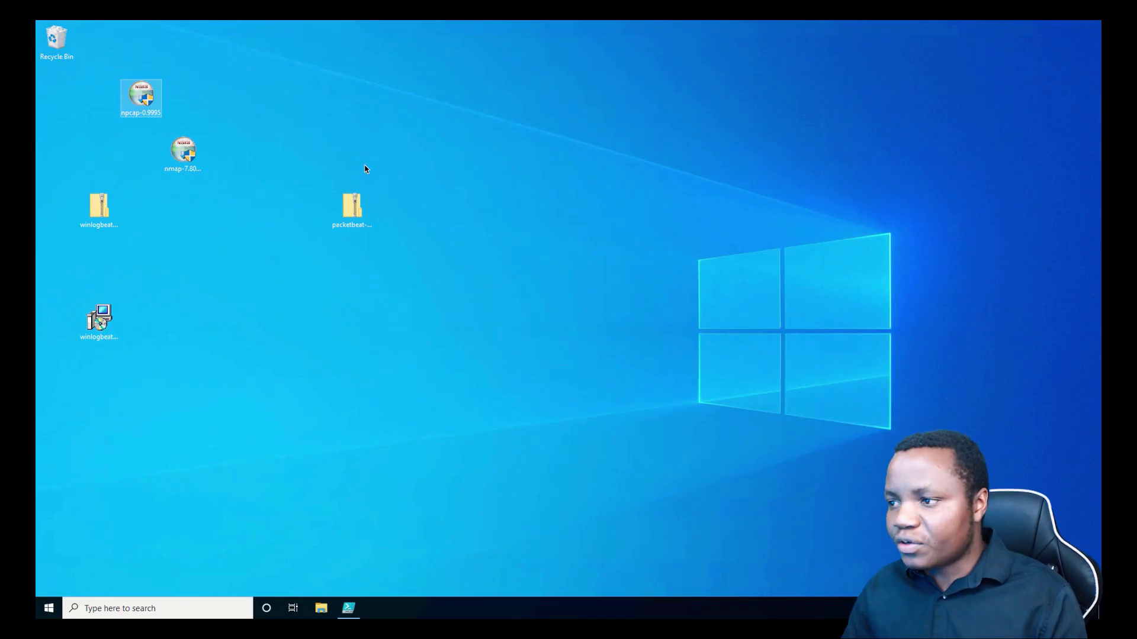
pyautogui.moveTo(351, 211); pyautogui.dragTo(325, 116)
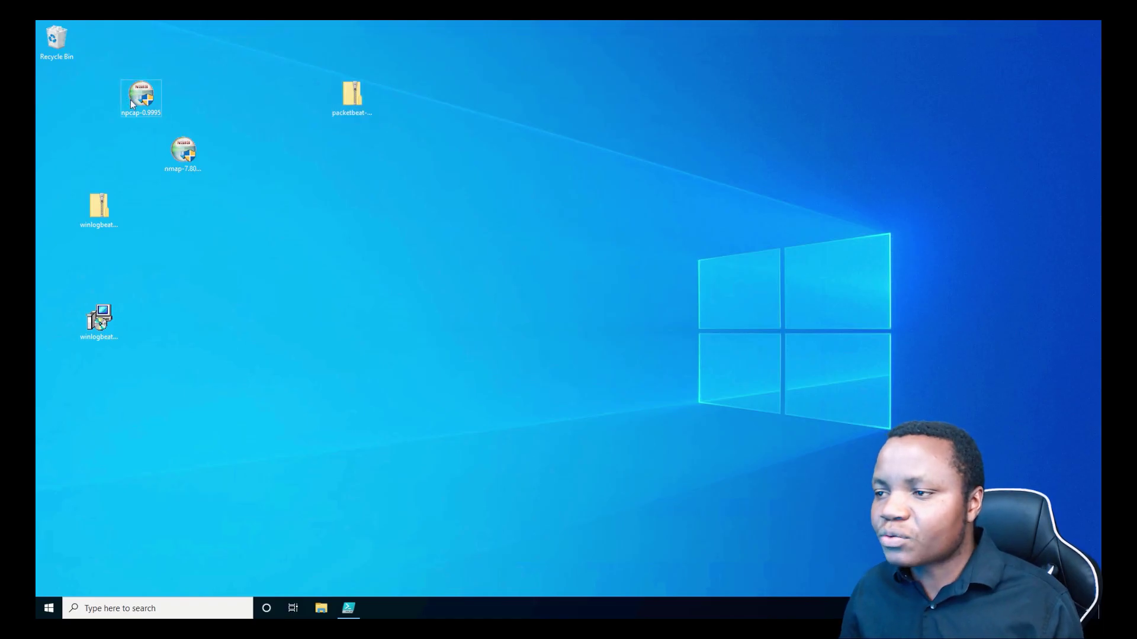
# Run the Npcap 0.9995 installer as administrator in WinPcap API-compatible mode and finish setup.
pyautogui.rightClick(131, 104)
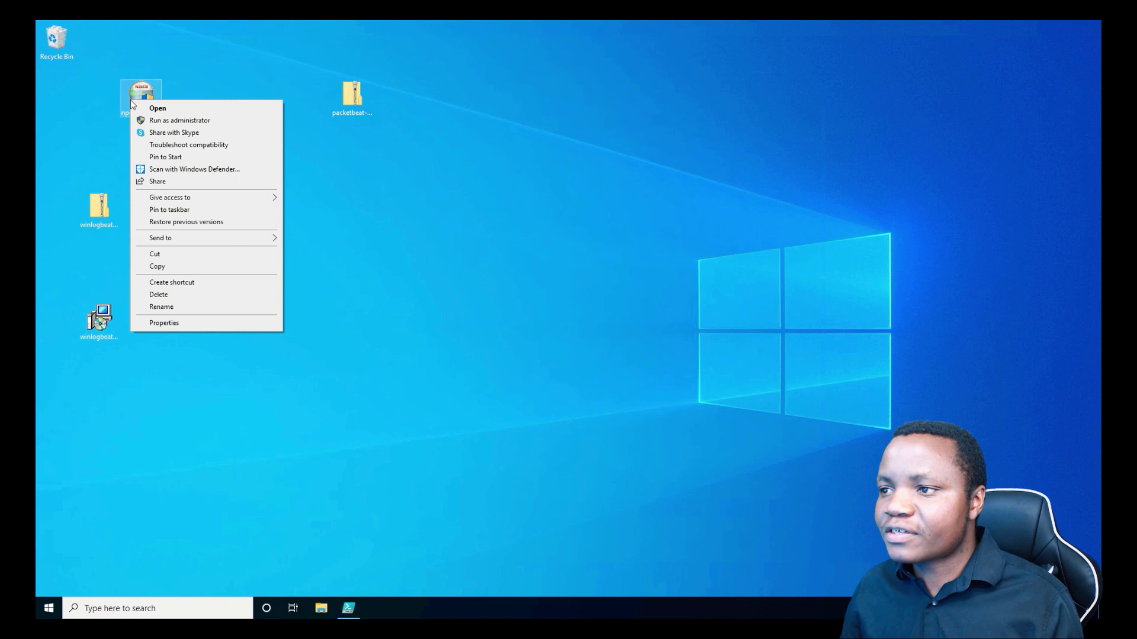
pyautogui.click(157, 119)
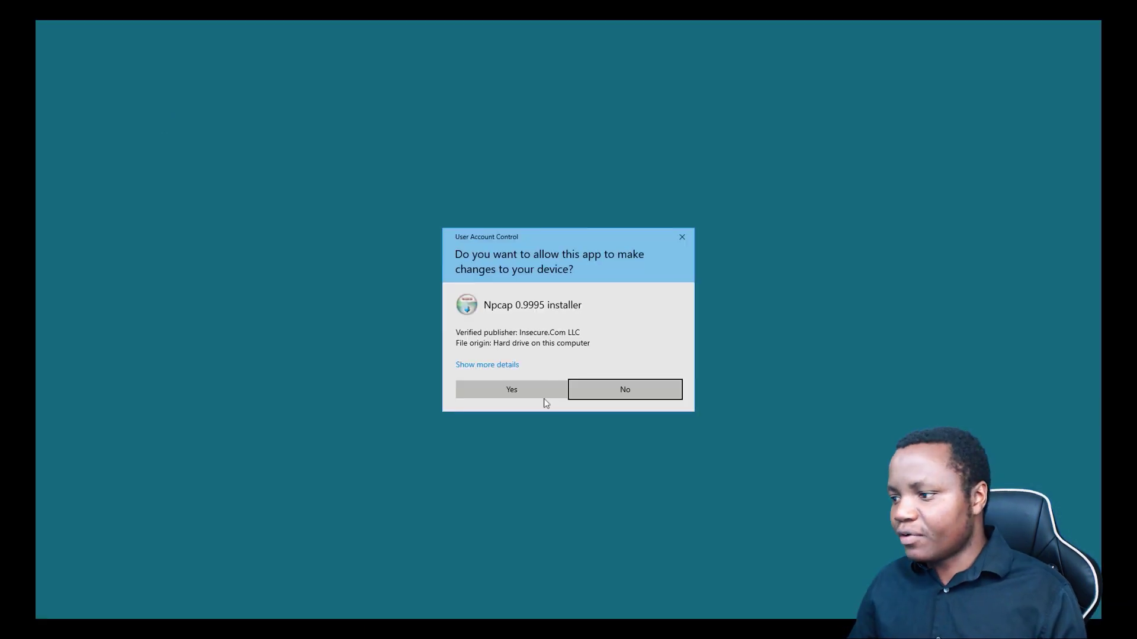
pyautogui.click(518, 392)
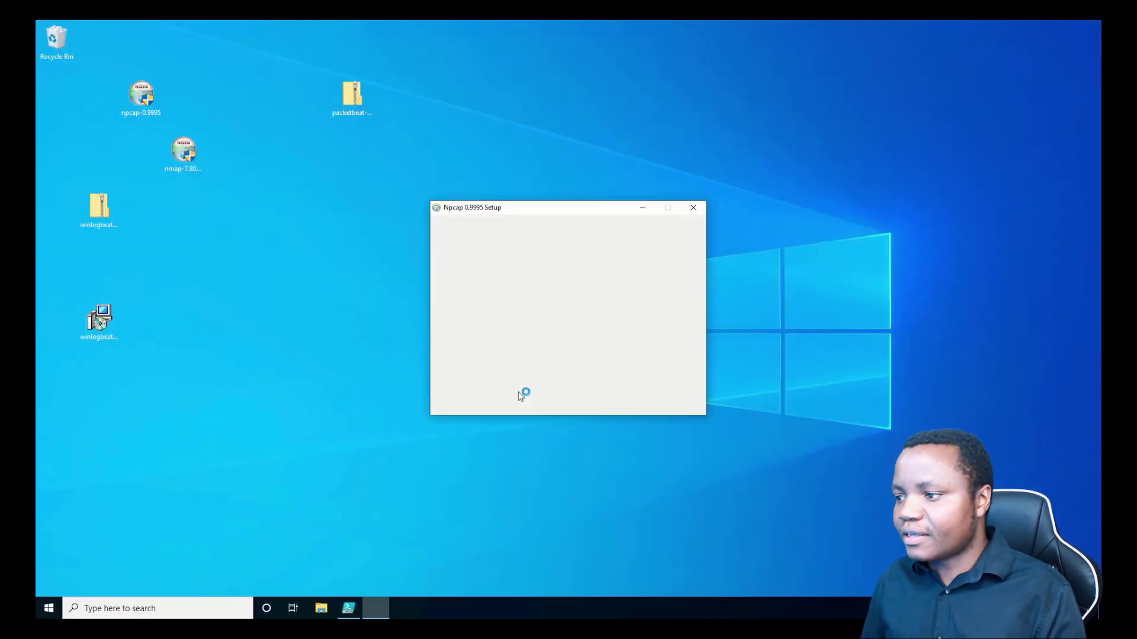
pyautogui.click(630, 402)
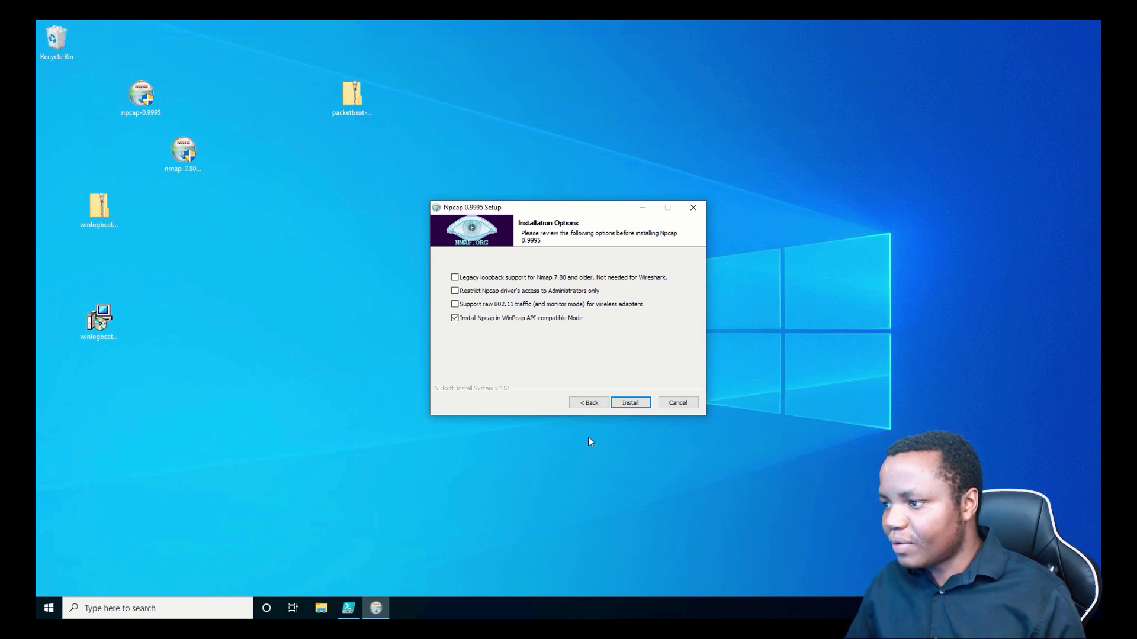
pyautogui.click(627, 405)
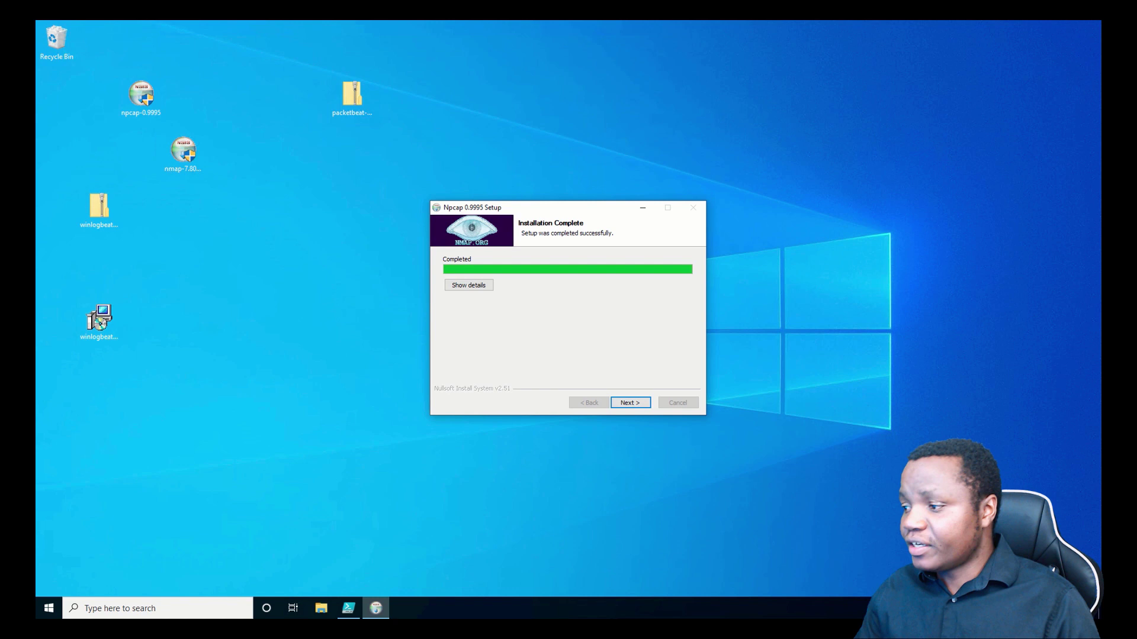
pyautogui.click(626, 404)
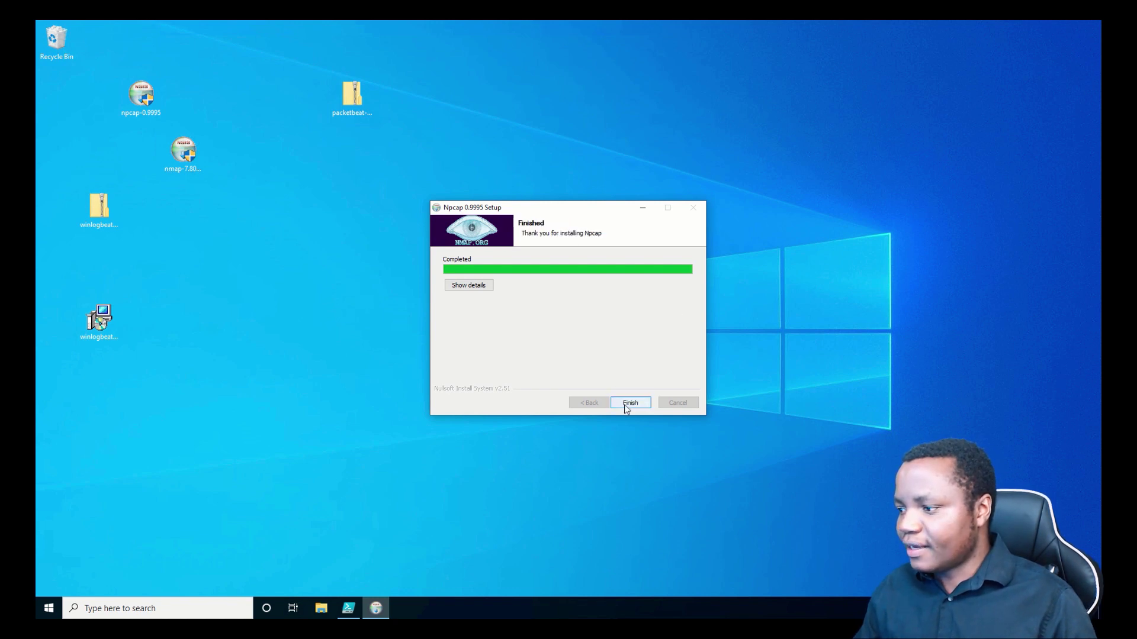
pyautogui.click(638, 401)
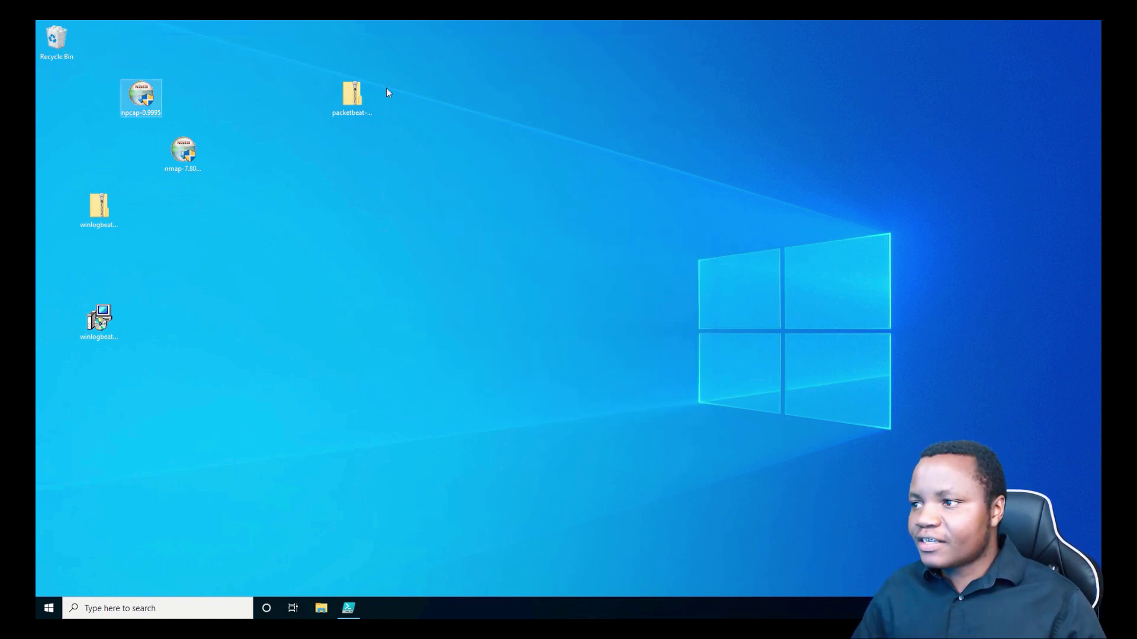
# Reposition the packetbeat zip on the desktop and open C:\Program Files in File Explorer.
pyautogui.click(351, 104)
pyautogui.moveTo(351, 104); pyautogui.dragTo(317, 193)
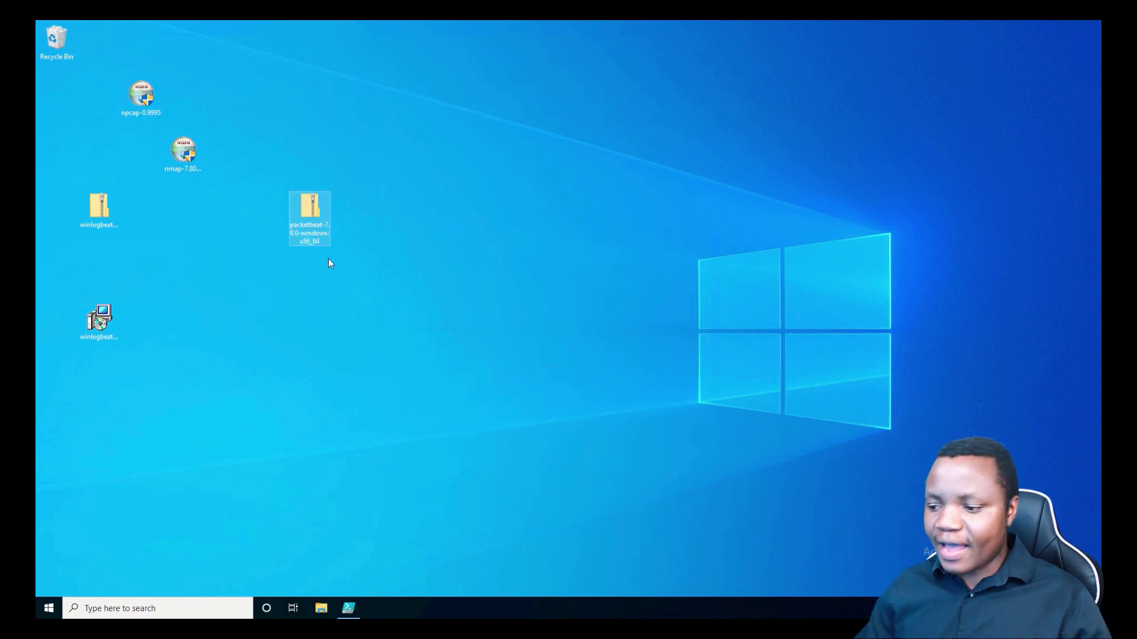
pyautogui.click(320, 610)
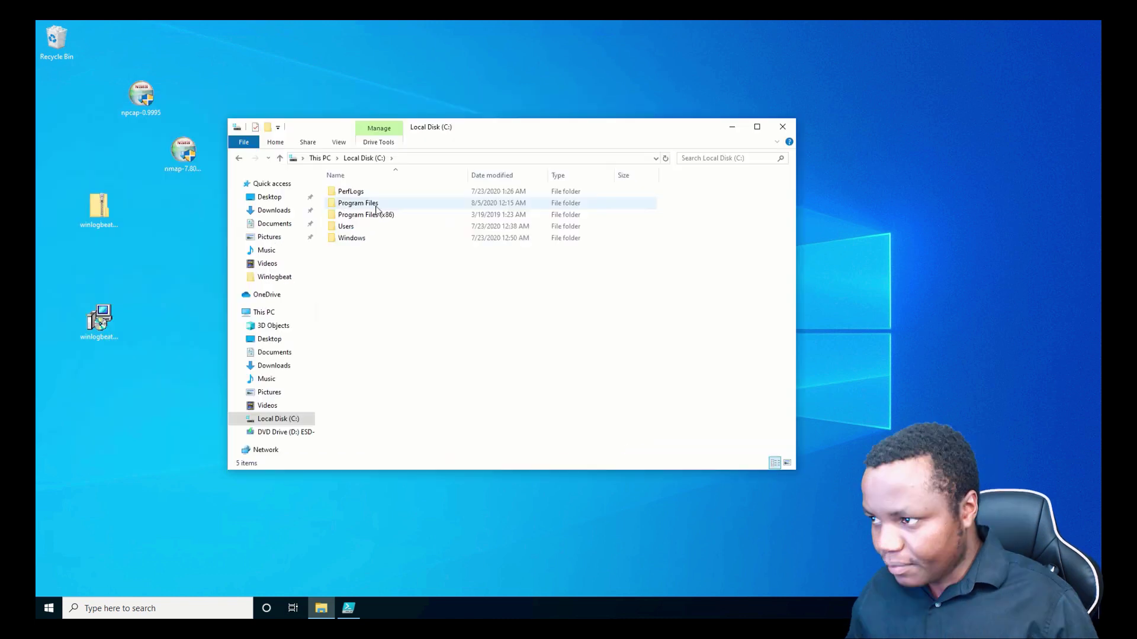
pyautogui.doubleClick(359, 203)
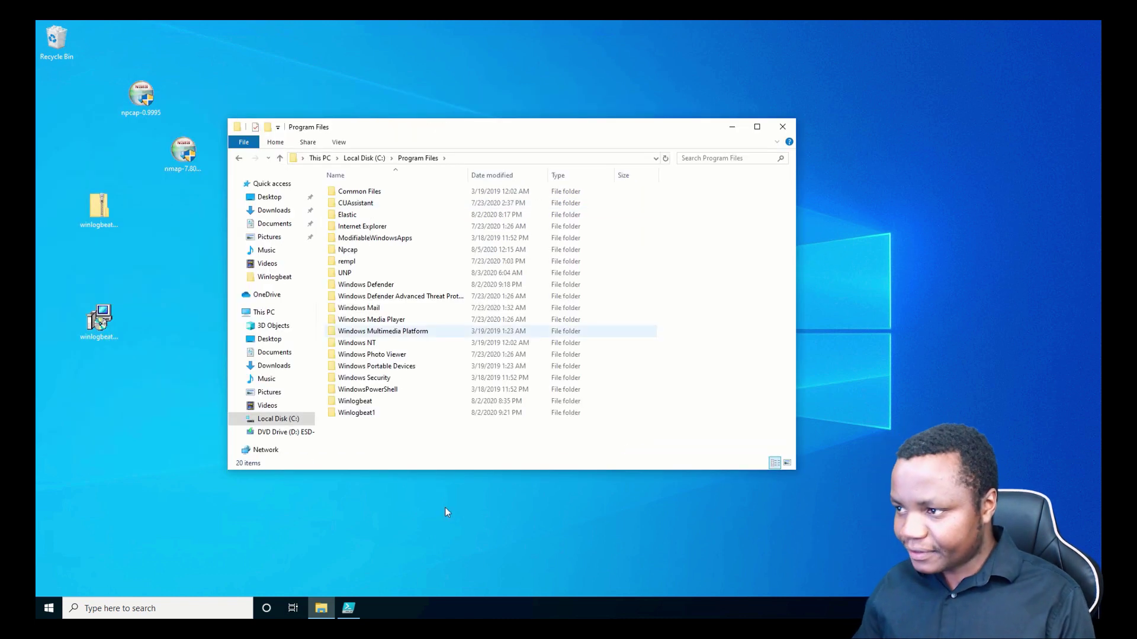
# Create a new folder named Packetbeat inside Program Files.
pyautogui.rightClick(630, 289)
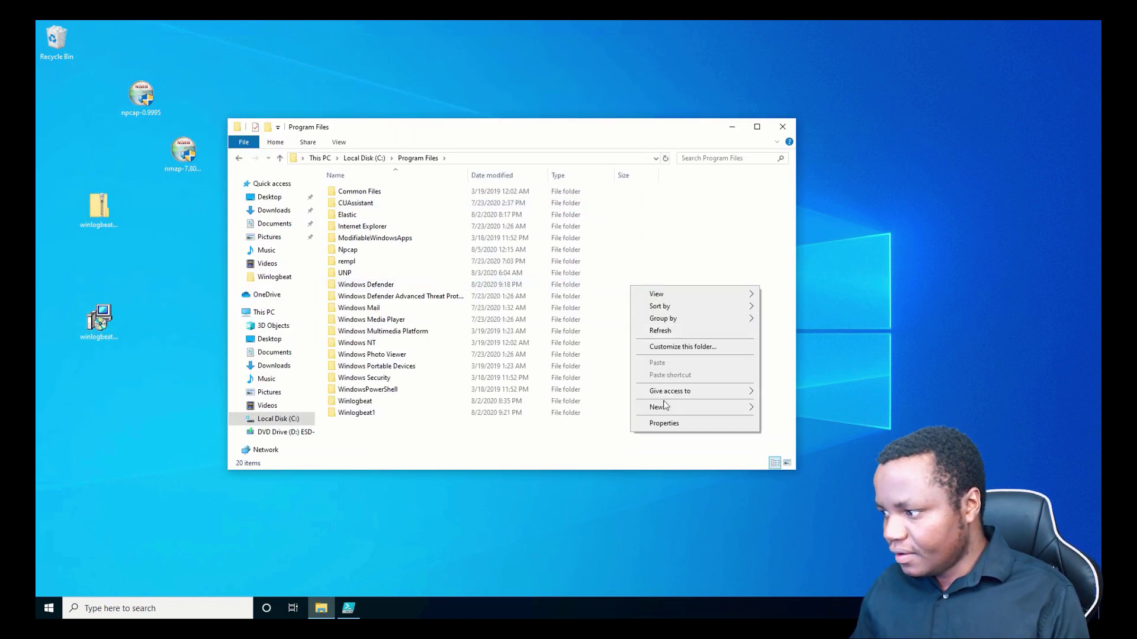
pyautogui.moveTo(690, 408)
pyautogui.click(770, 407)
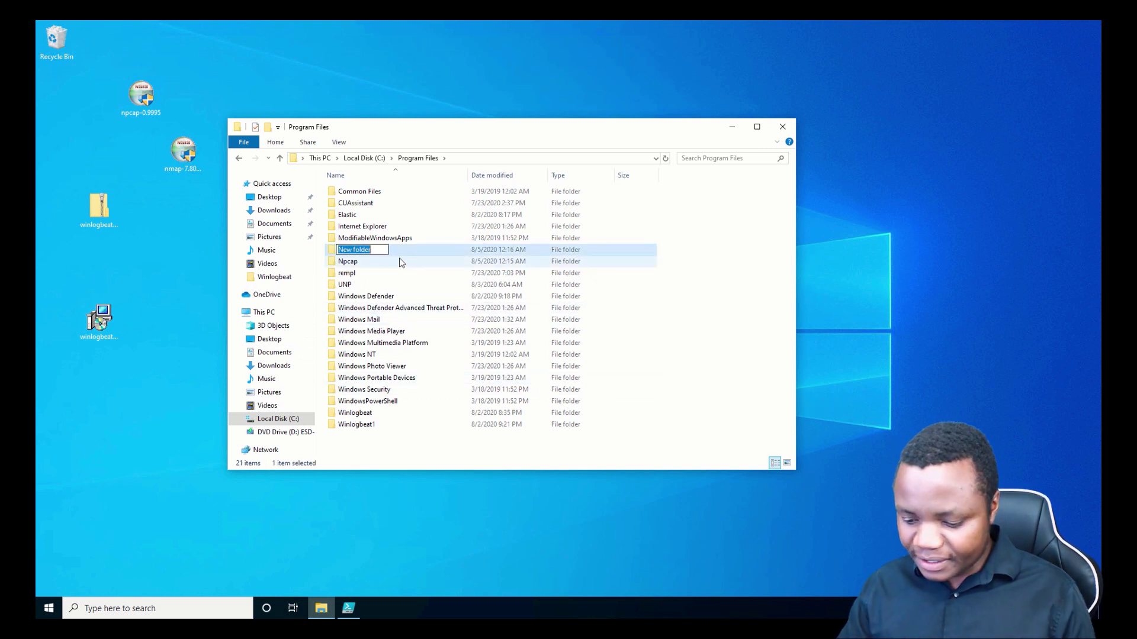
pyautogui.press('BackSpace')
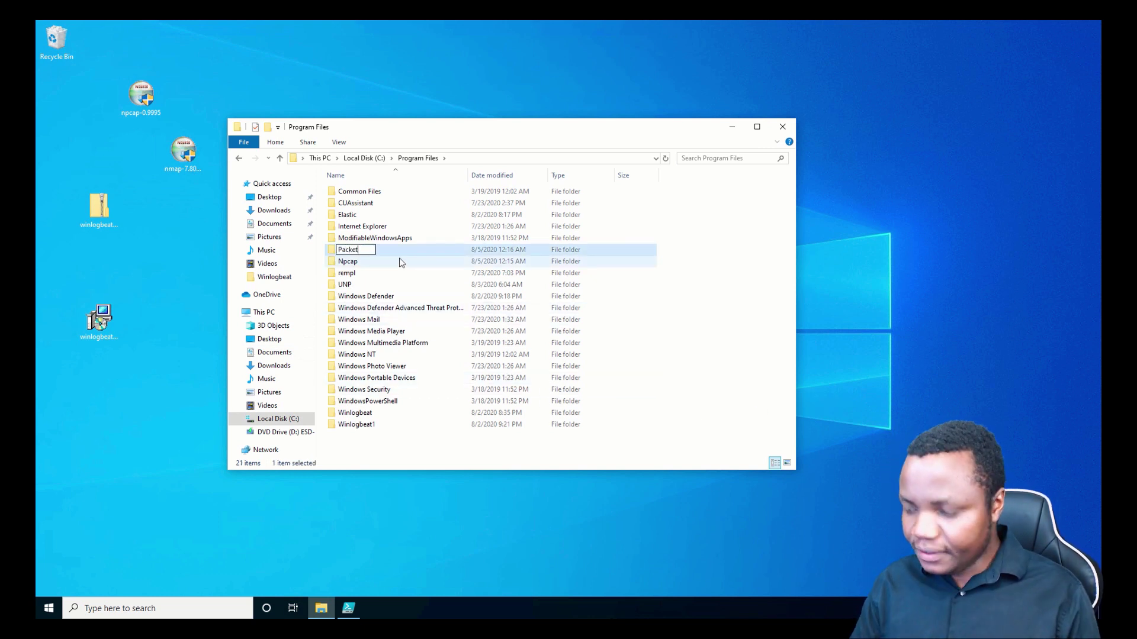
pyautogui.write('Packetbeat')
pyautogui.click(379, 331)
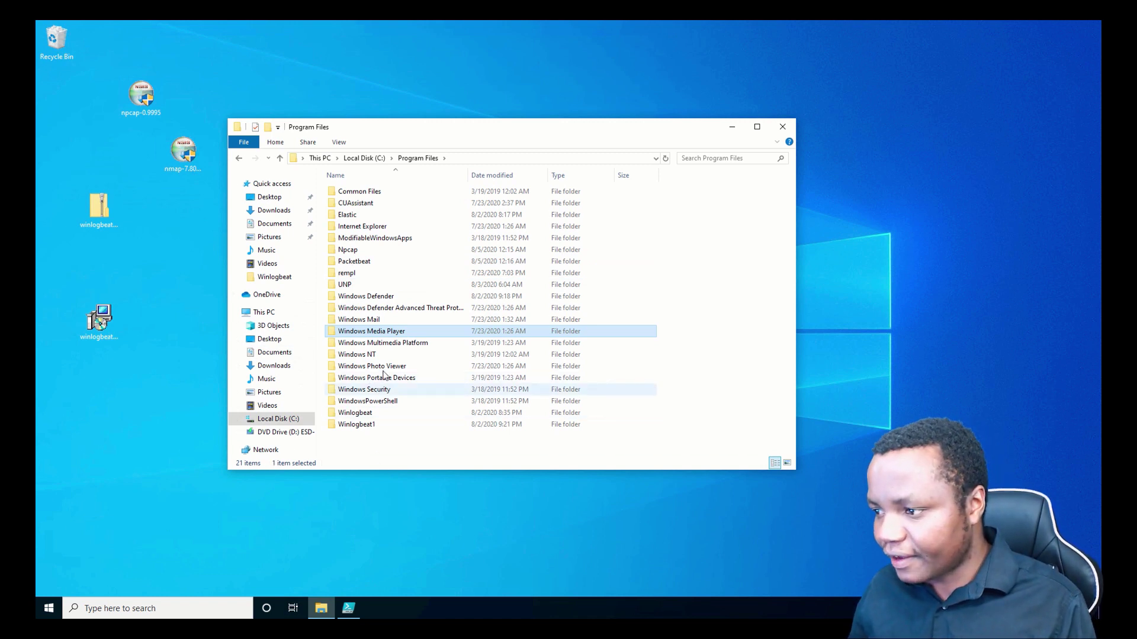
pyautogui.click(159, 243)
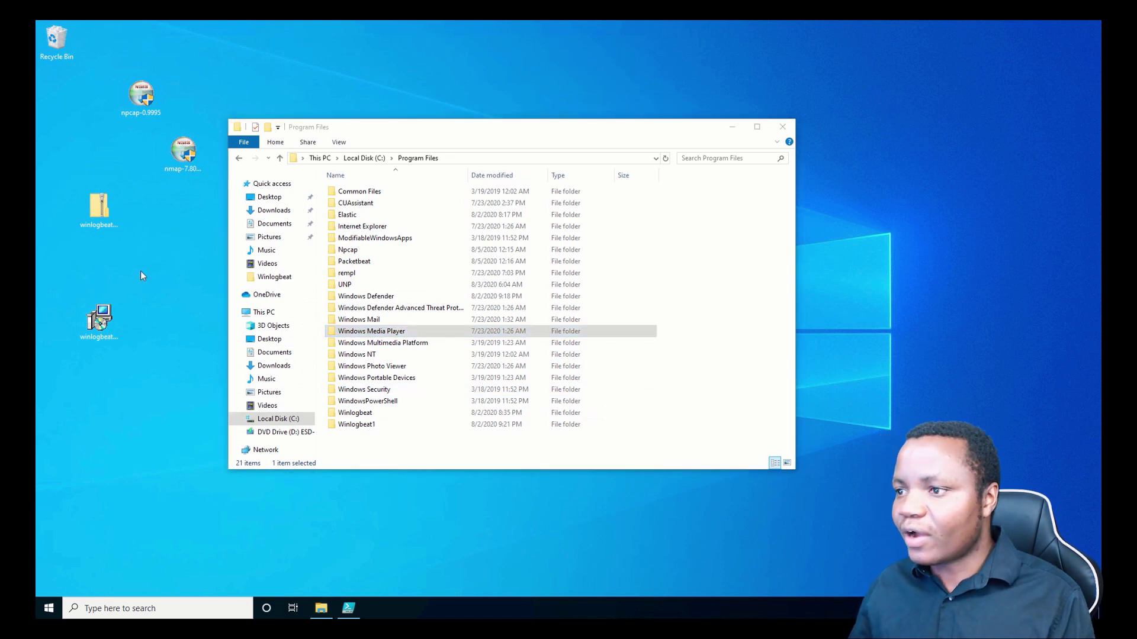
# Extract the packetbeat zip into C:\Program Files\Packetbeat, granting administrator permission.
pyautogui.moveTo(359, 131); pyautogui.dragTo(200, 414)
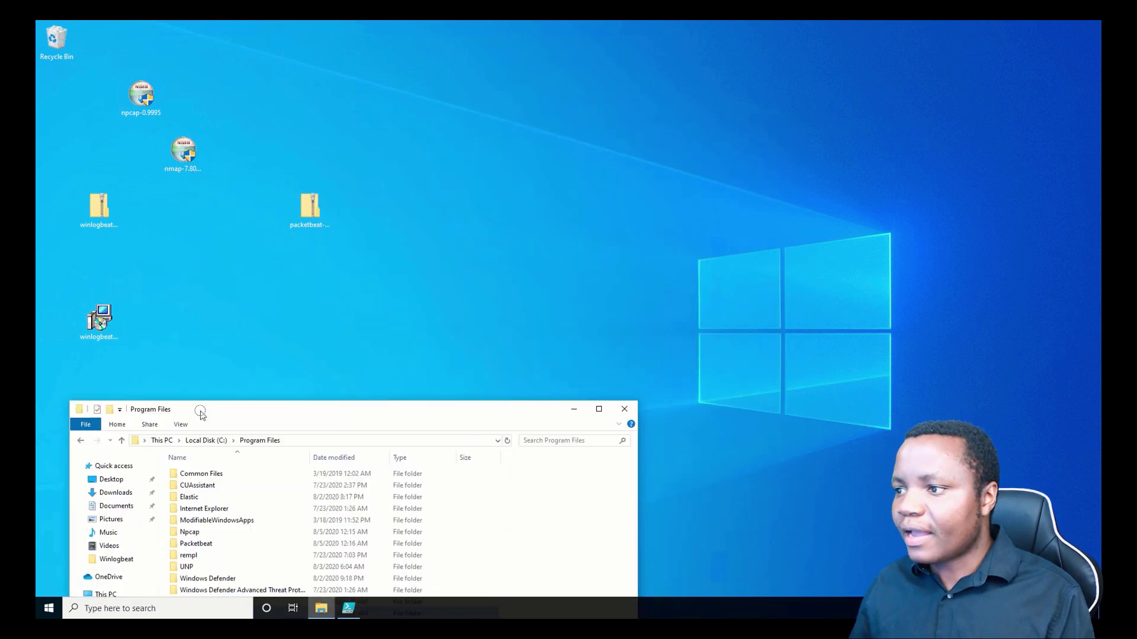
pyautogui.click(310, 207)
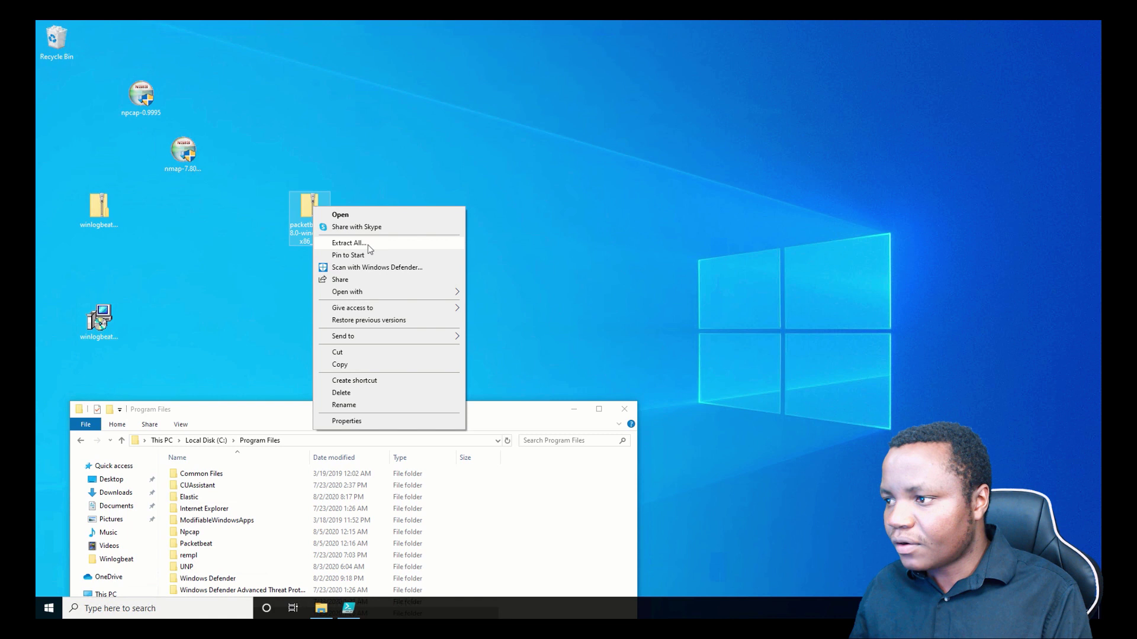
pyautogui.click(364, 243)
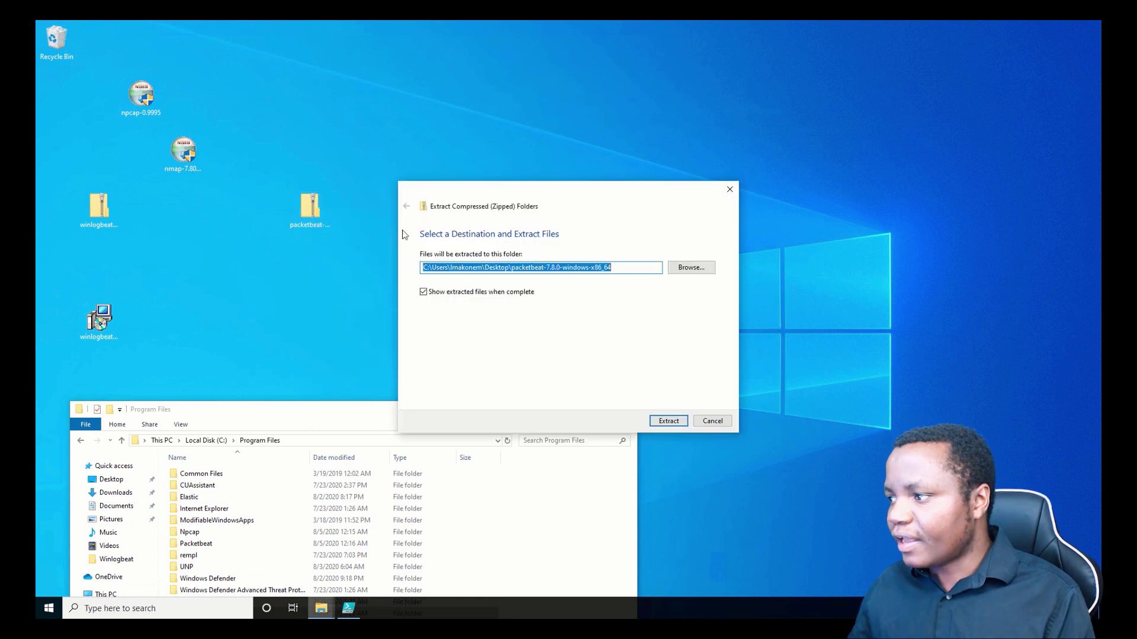
pyautogui.click(691, 267)
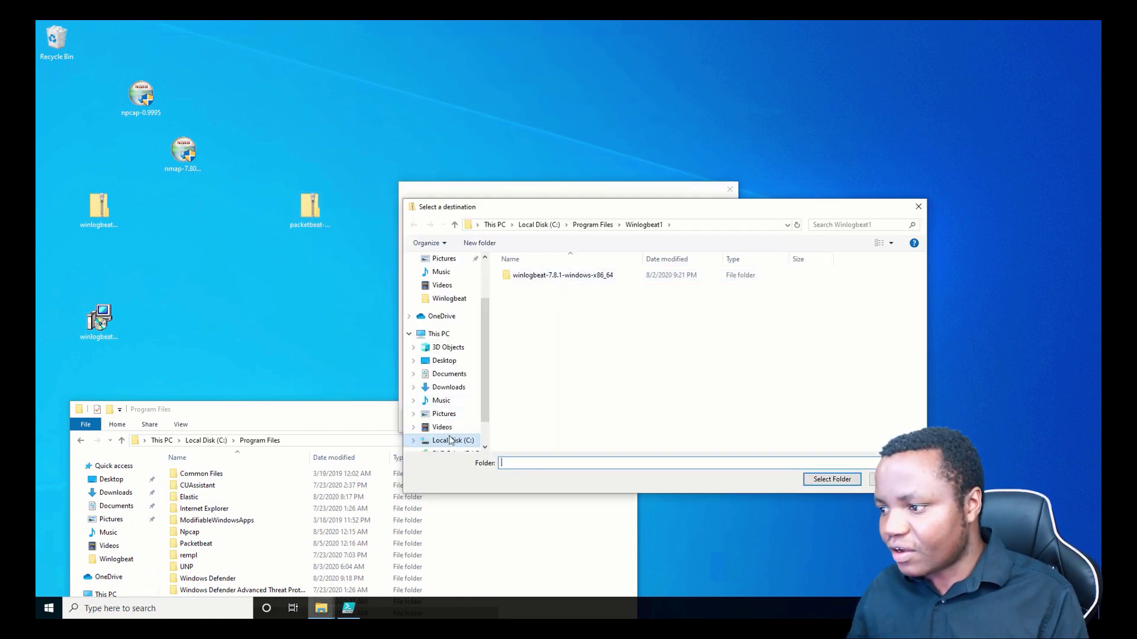
pyautogui.hotkey('alt', 'Up')
pyautogui.scroll(5, 562, 356)
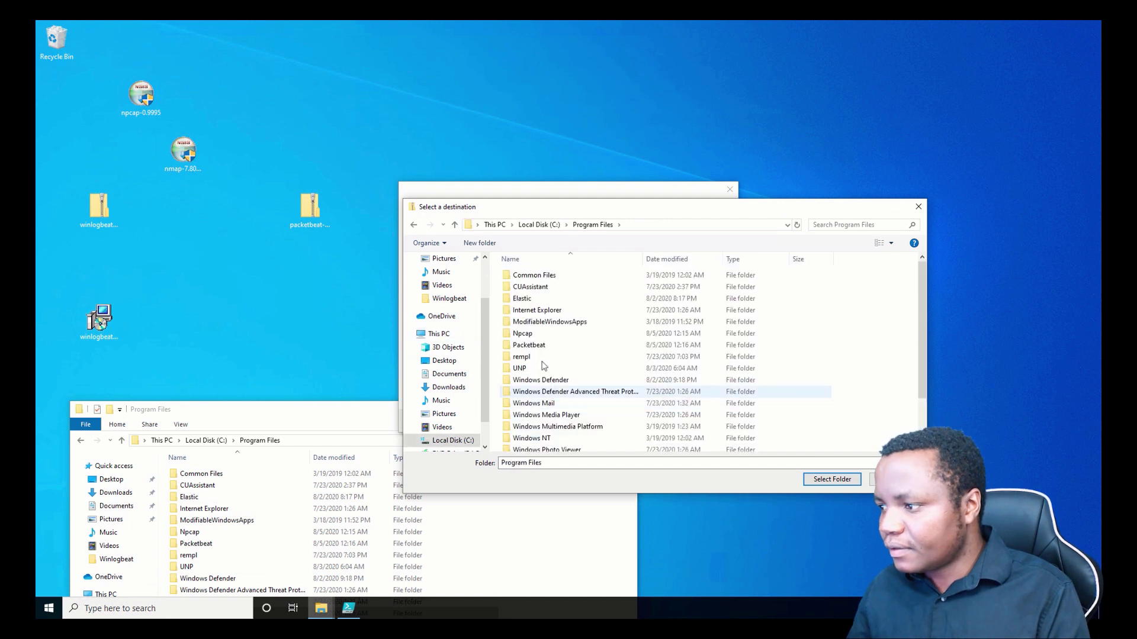
pyautogui.doubleClick(535, 345)
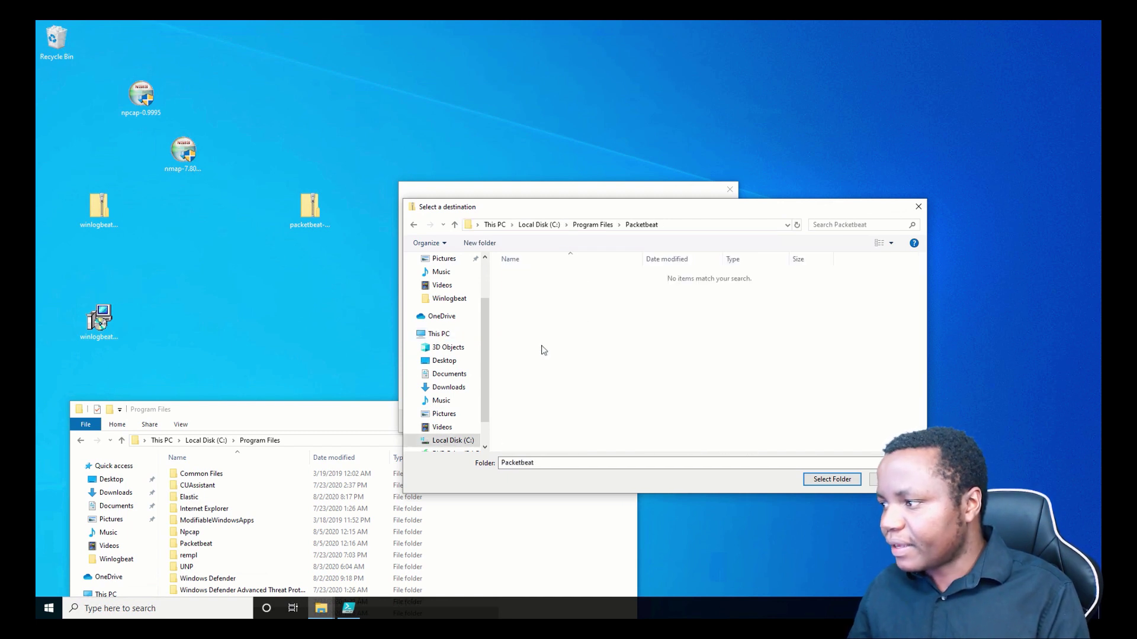
pyautogui.click(835, 480)
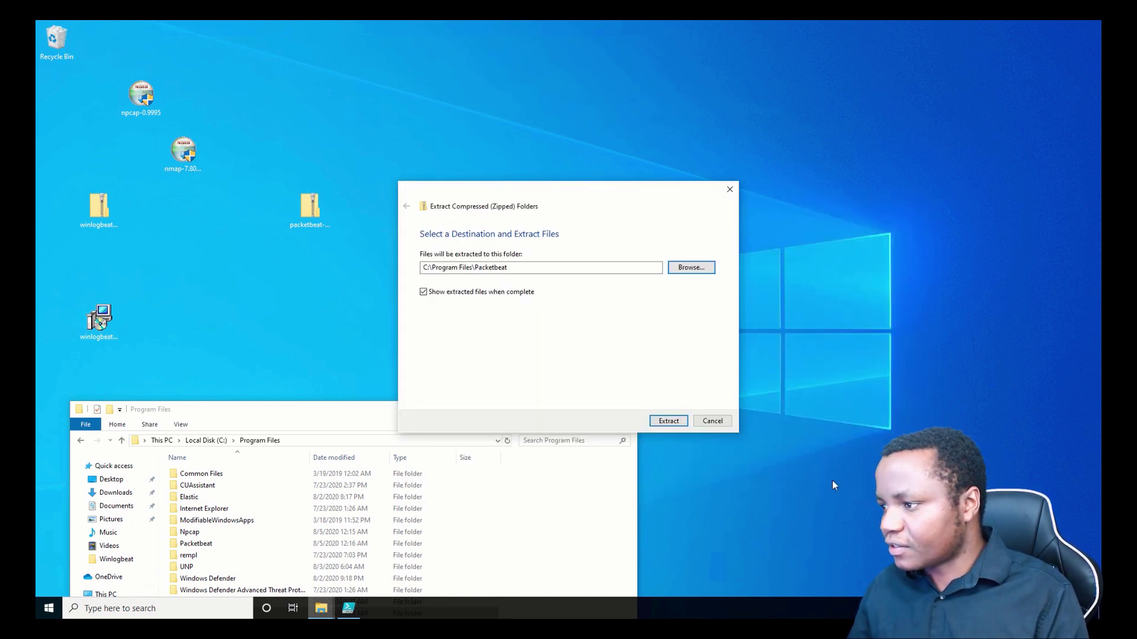
pyautogui.click(674, 422)
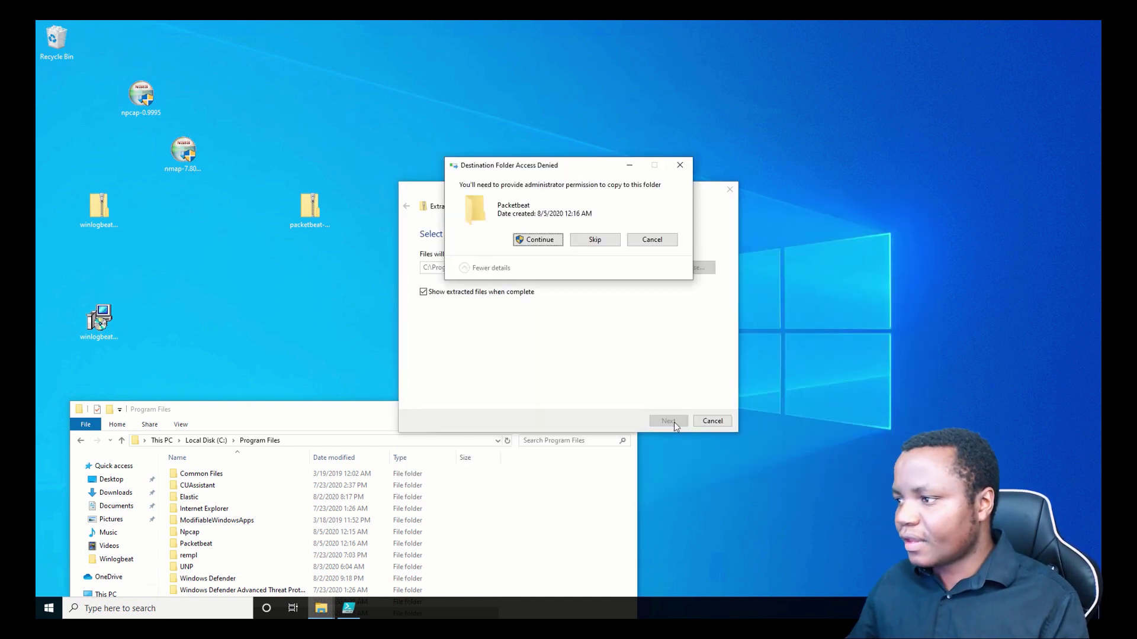
pyautogui.click(532, 241)
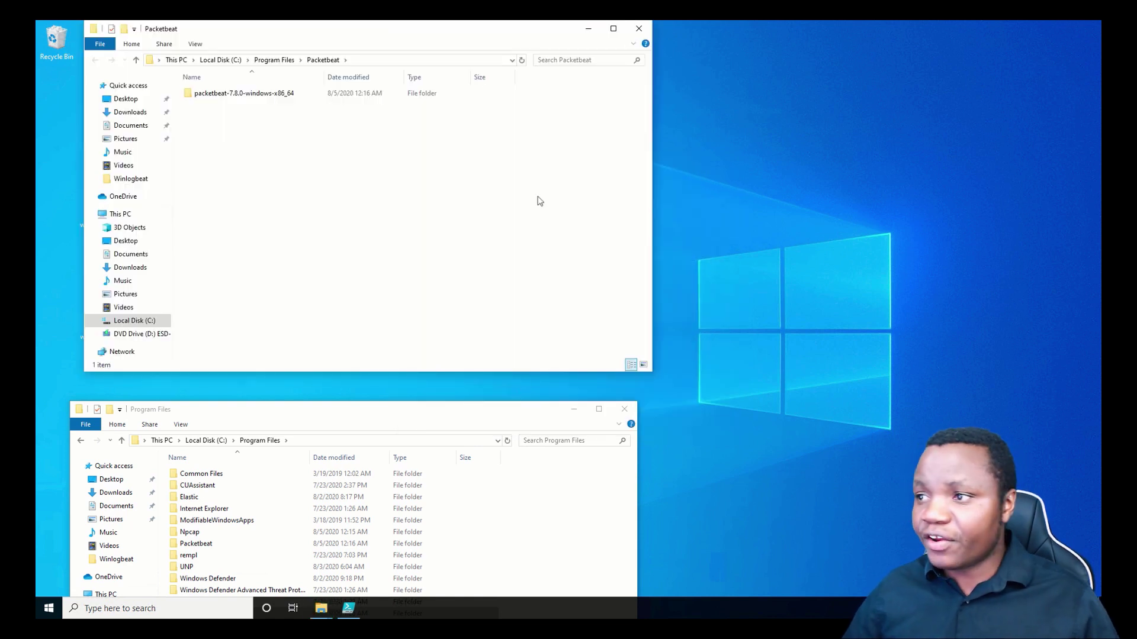
# Open the packetbeat-7.8.0-windows-x86_64 folder and copy all 11 extracted files.
pyautogui.doubleClick(277, 95)
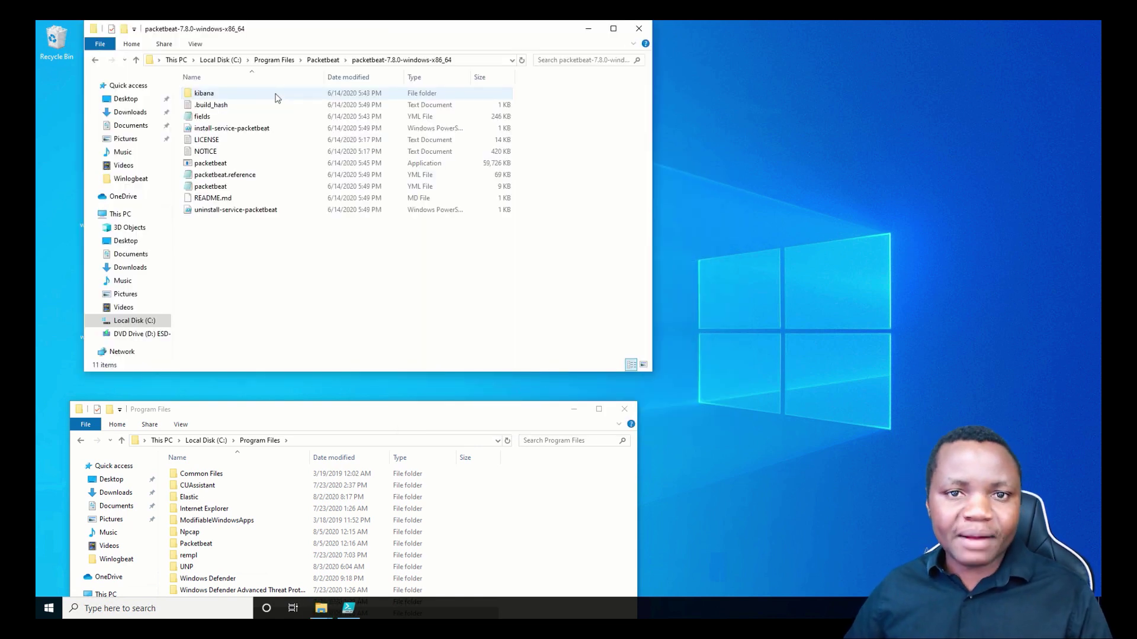
pyautogui.click(243, 97)
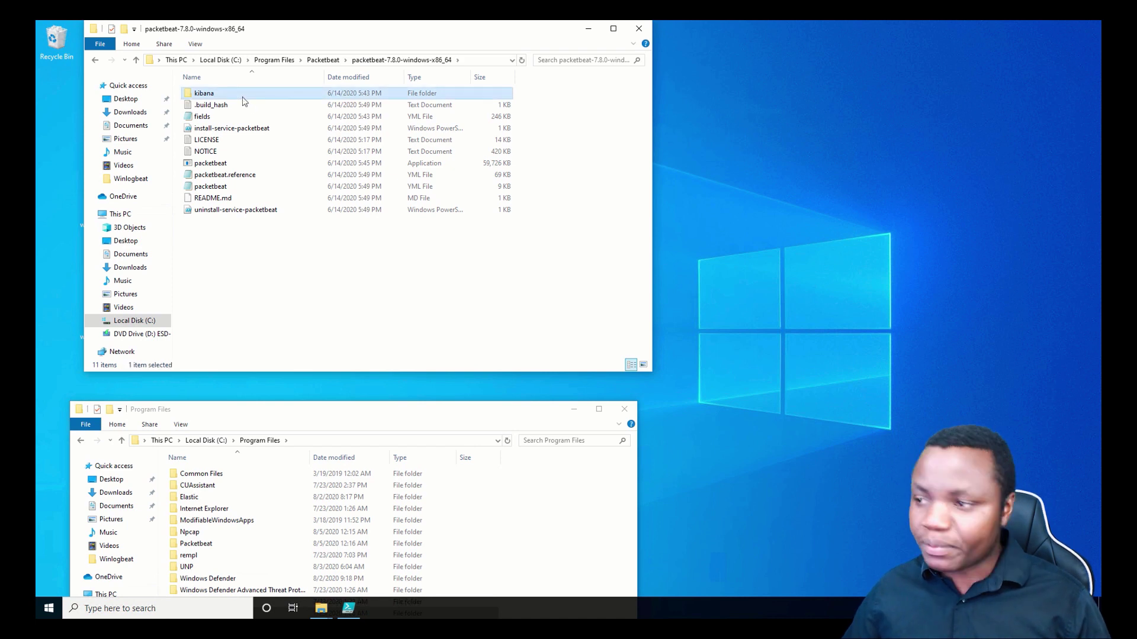
pyautogui.keyDown('shift'); pyautogui.click(232, 208); pyautogui.keyUp('shift')
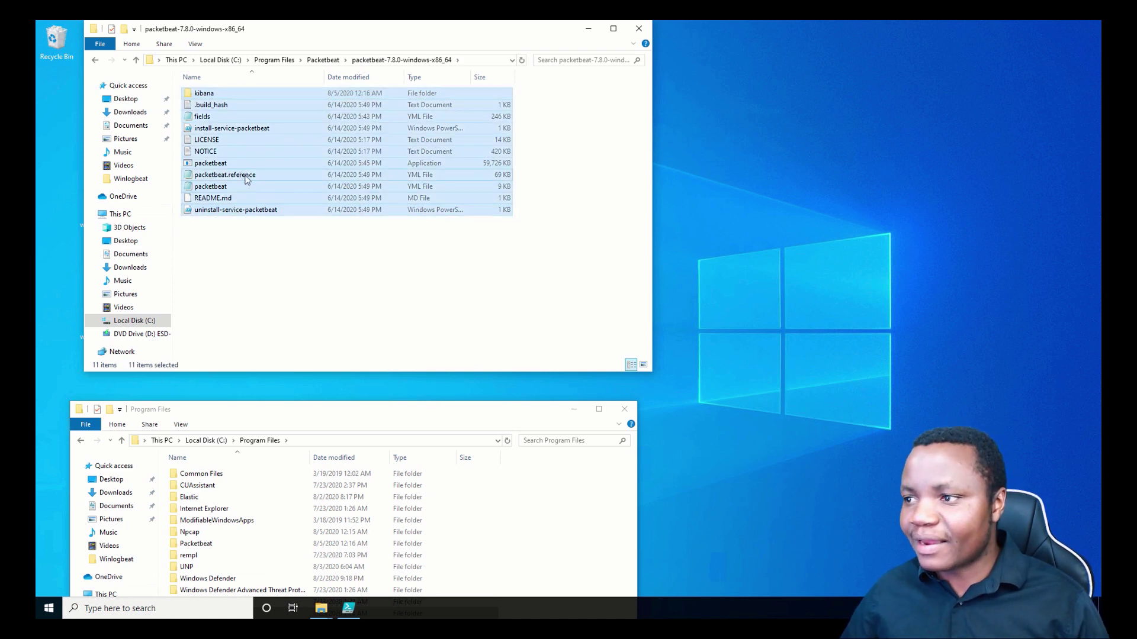
pyautogui.rightClick(244, 176)
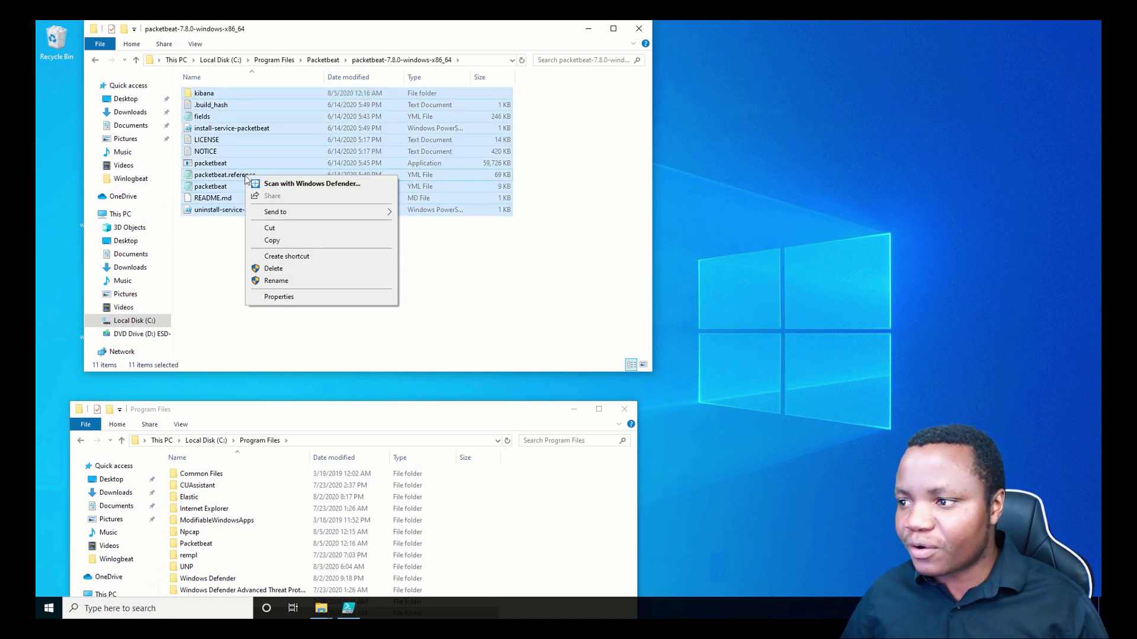
pyautogui.click(286, 243)
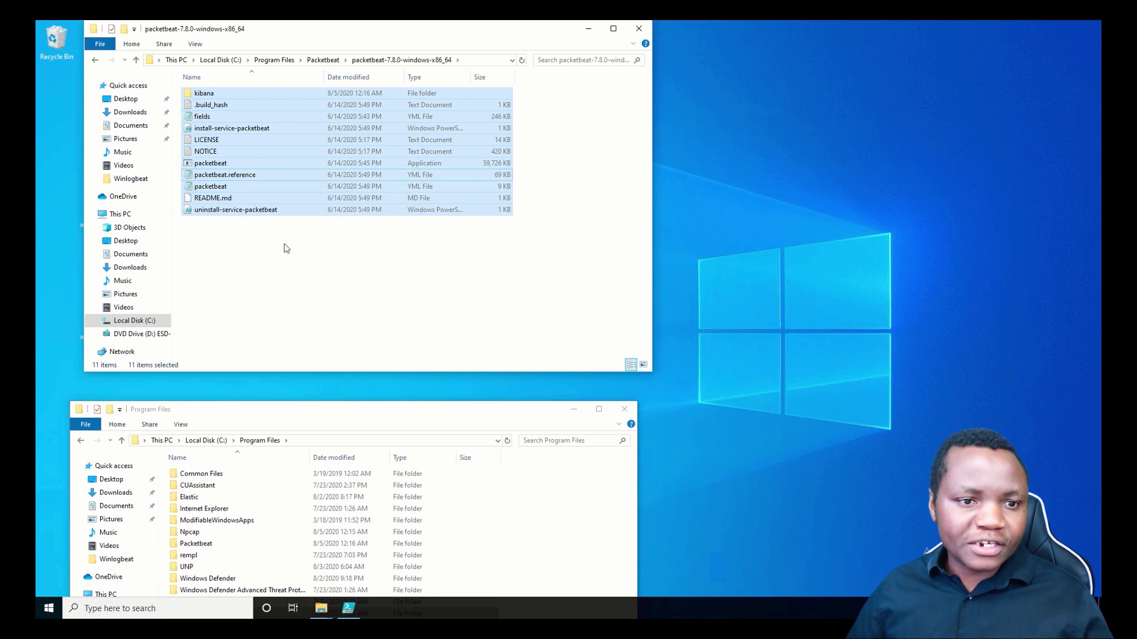
# Paste the 11 files directly into C:\Program Files\Packetbeat, granting administrator permission for all items.
pyautogui.click(322, 60)
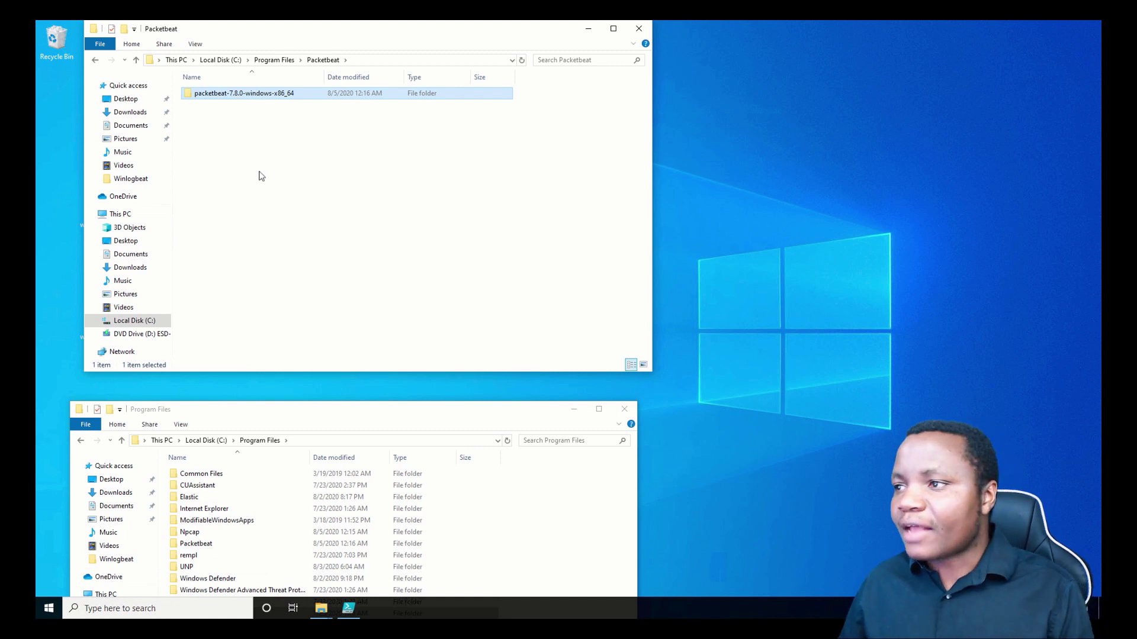
pyautogui.rightClick(223, 153)
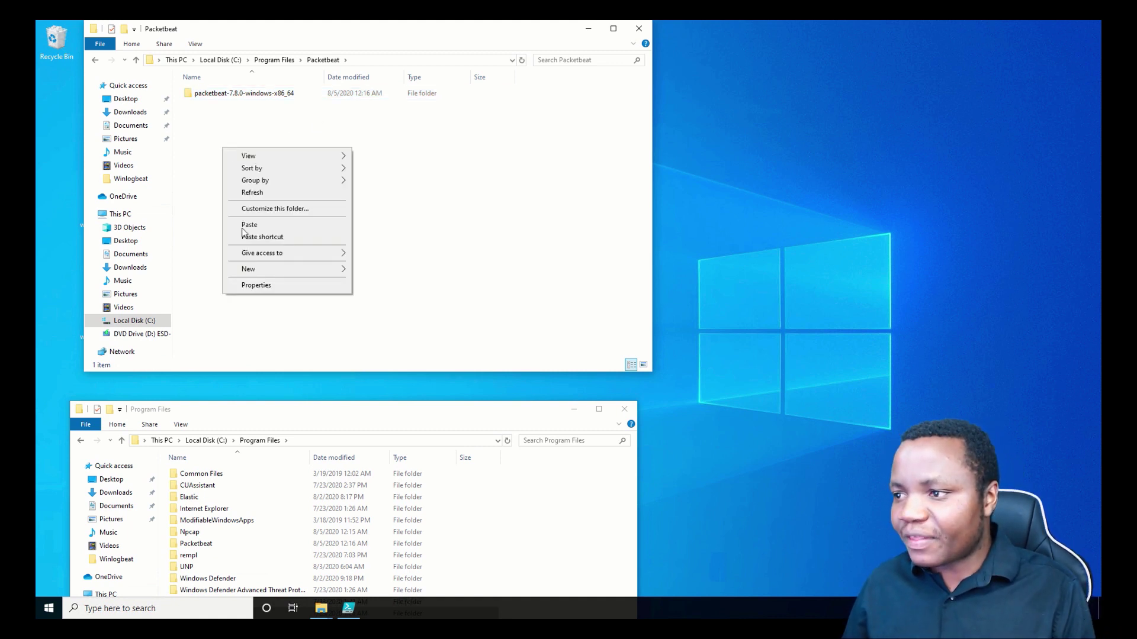
pyautogui.click(244, 228)
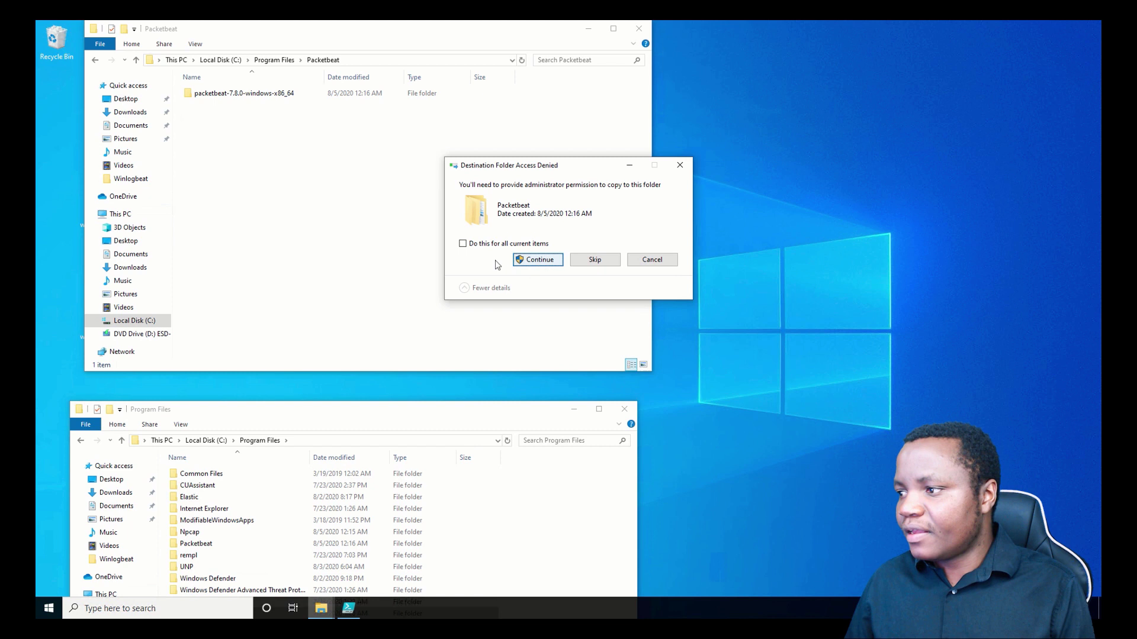
pyautogui.click(462, 244)
pyautogui.click(545, 264)
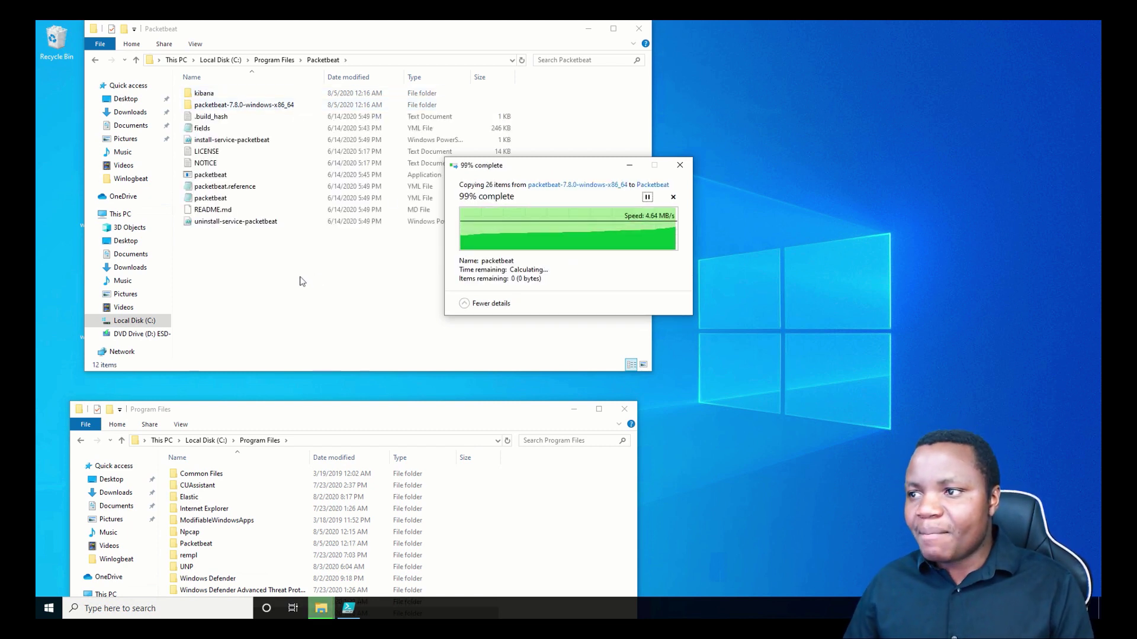
pyautogui.click(216, 106)
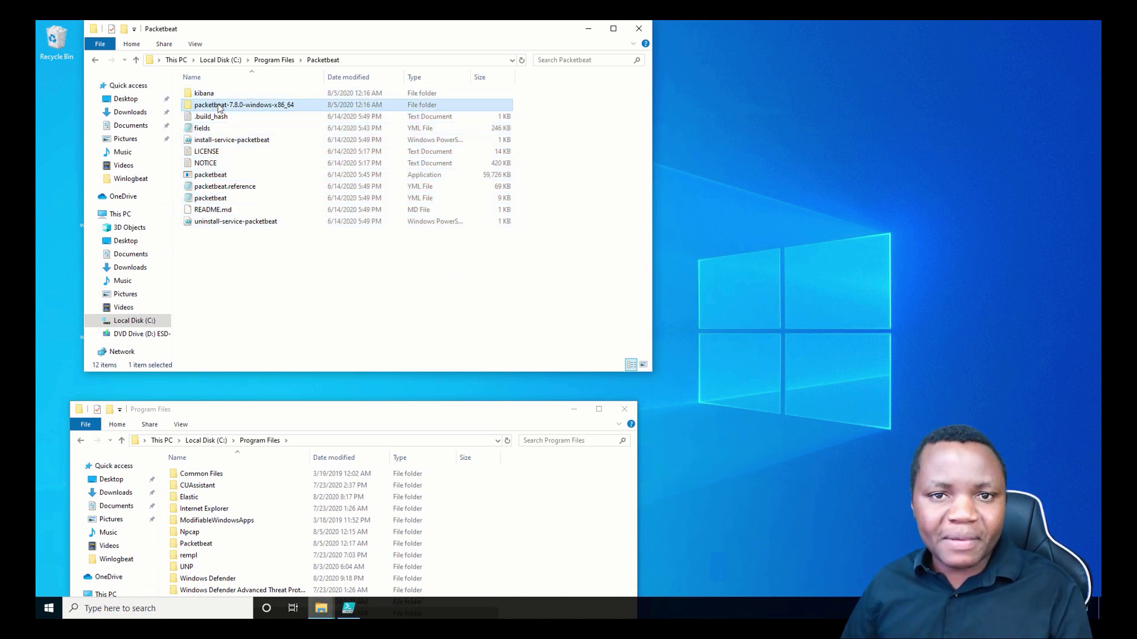
pyautogui.doubleClick(217, 105)
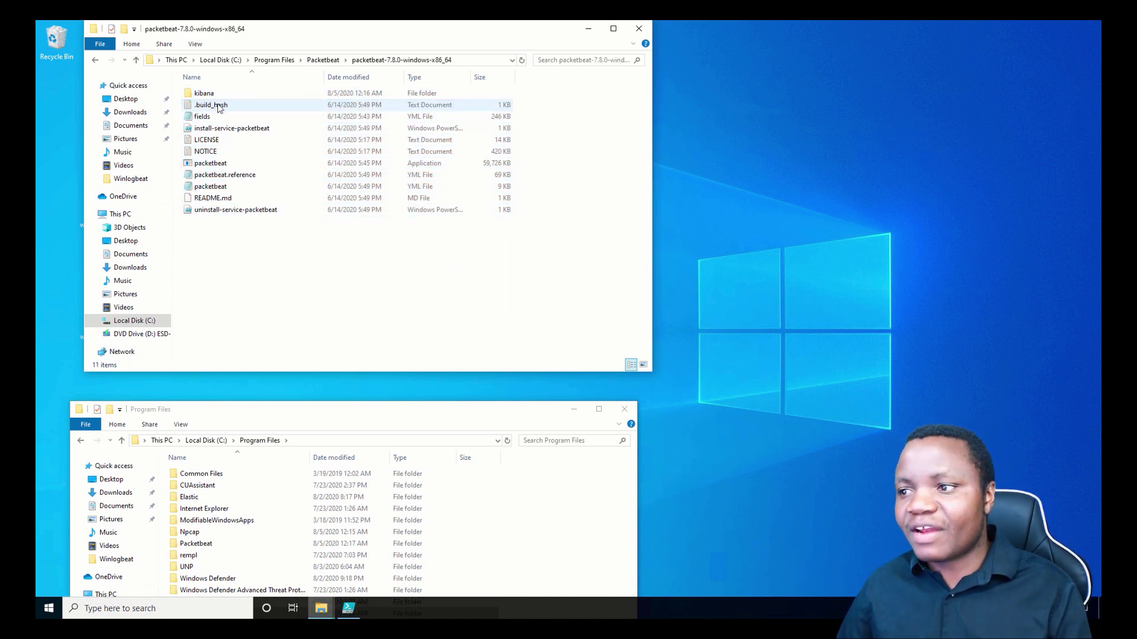
# Open the Security tab of the Packetbeat folder's properties in Program Files.
pyautogui.click(96, 60)
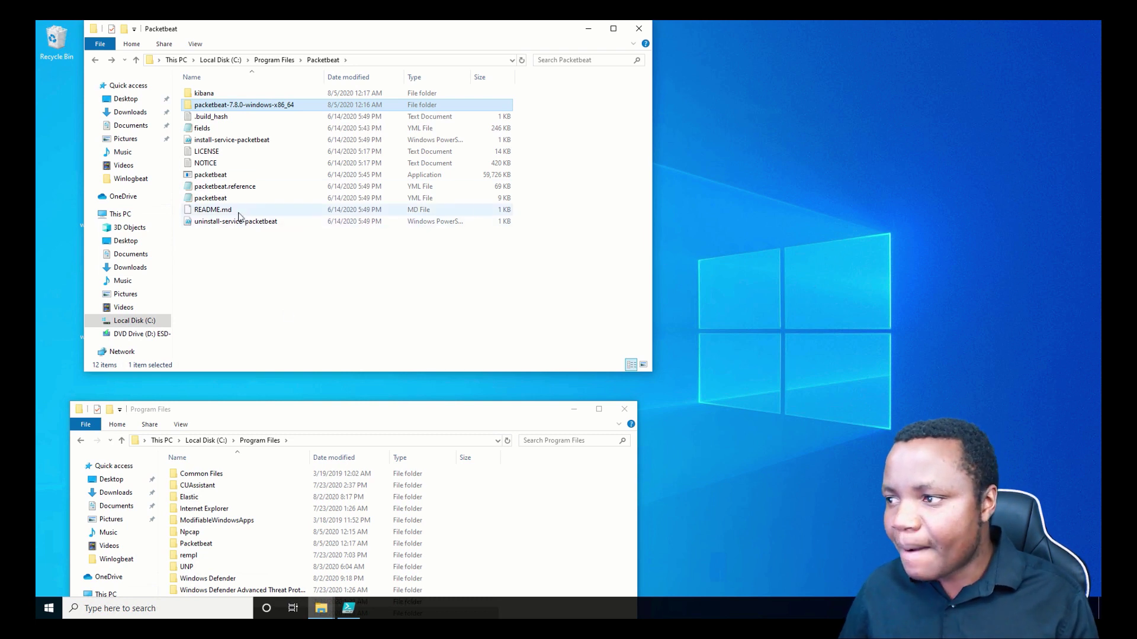
pyautogui.click(274, 60)
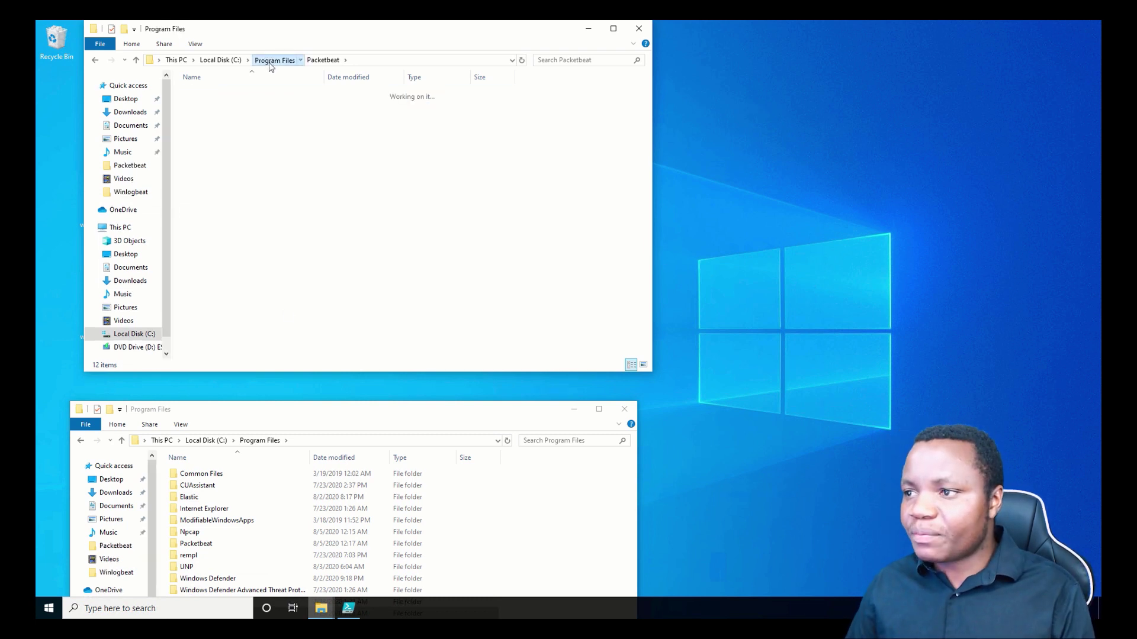
pyautogui.rightClick(215, 166)
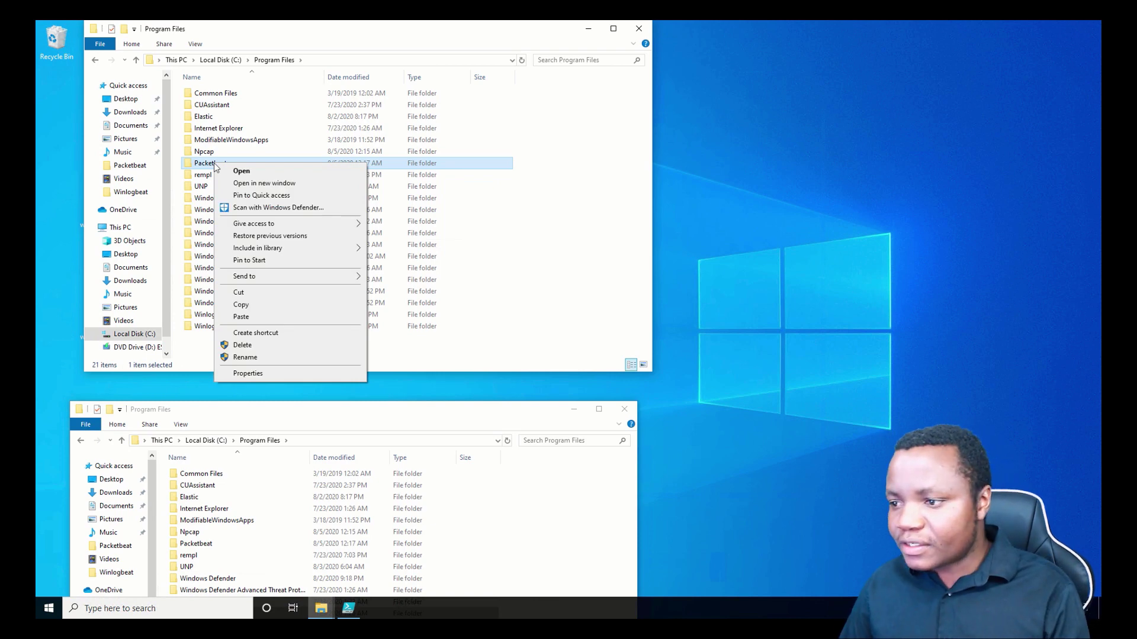
pyautogui.click(249, 373)
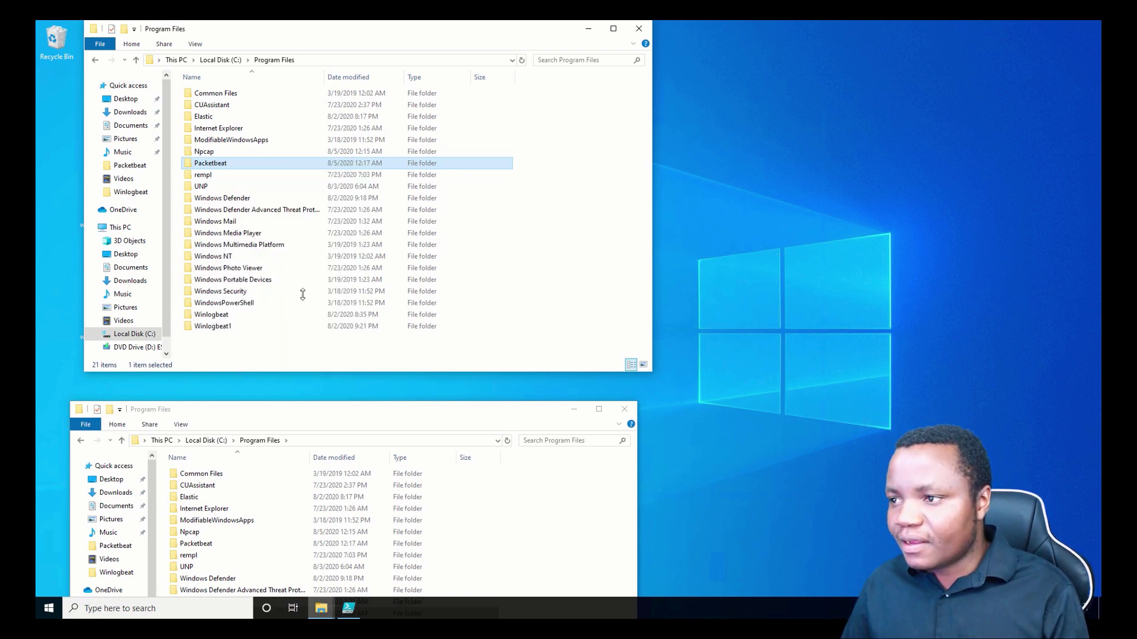
pyautogui.click(290, 190)
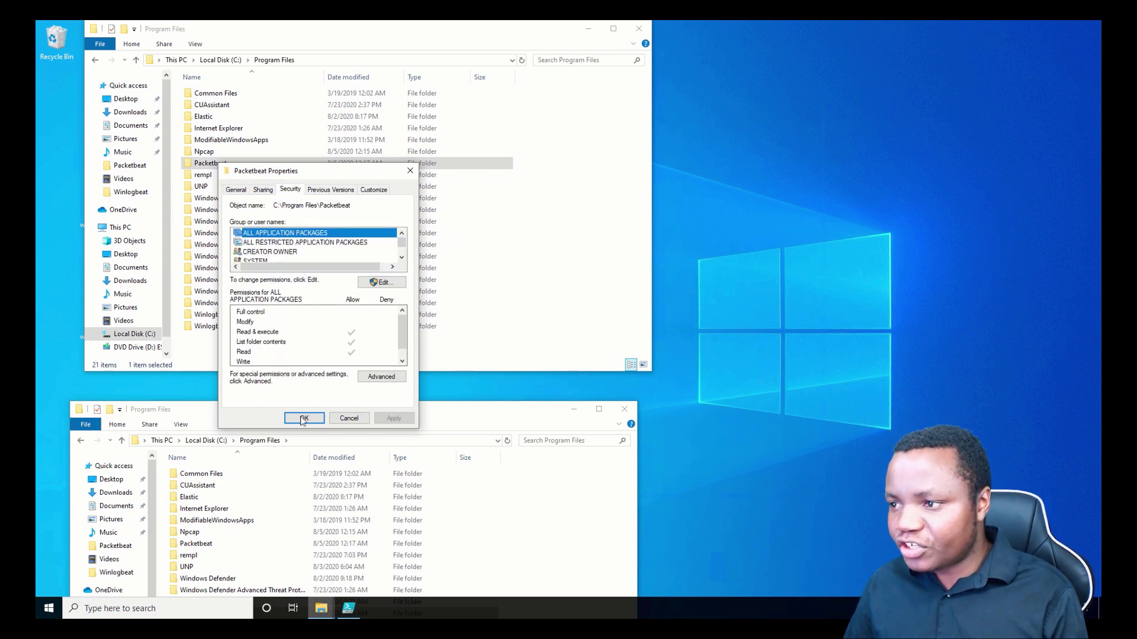
# Allow the Users group Full control, apply the change, and close the properties.
pyautogui.doubleClick(401, 258)
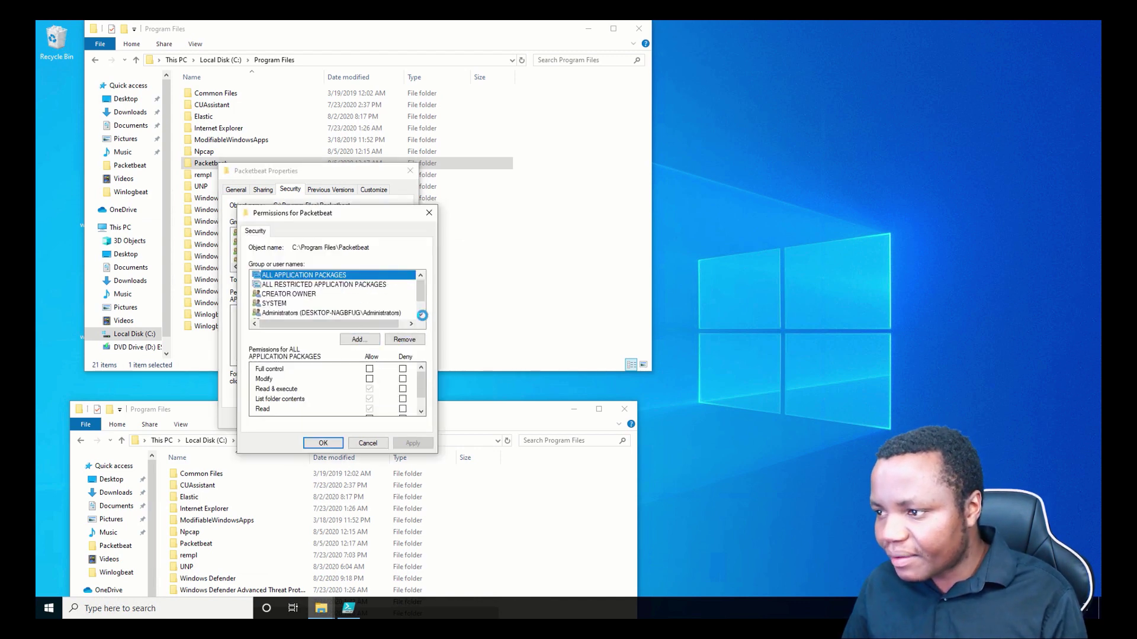
pyautogui.click(421, 315)
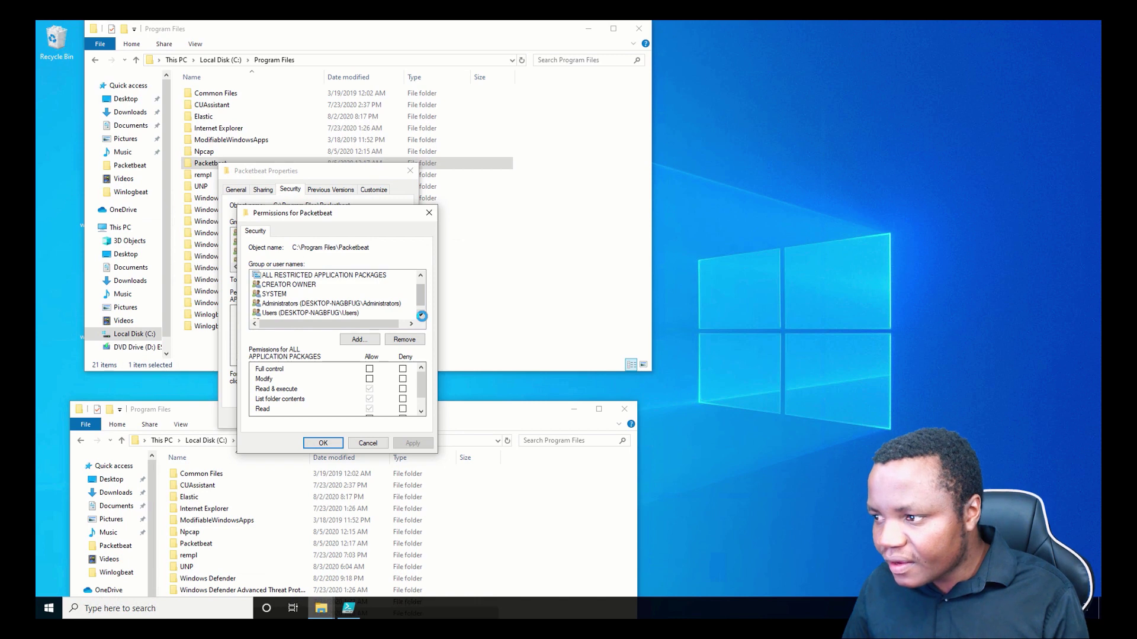
pyautogui.click(331, 314)
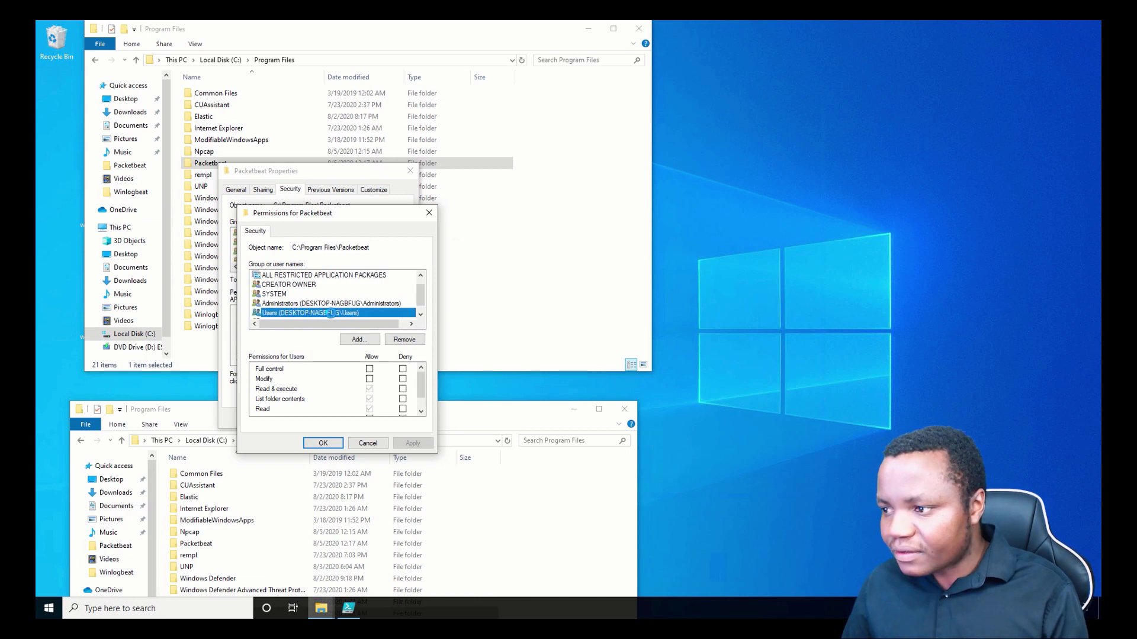
pyautogui.click(370, 369)
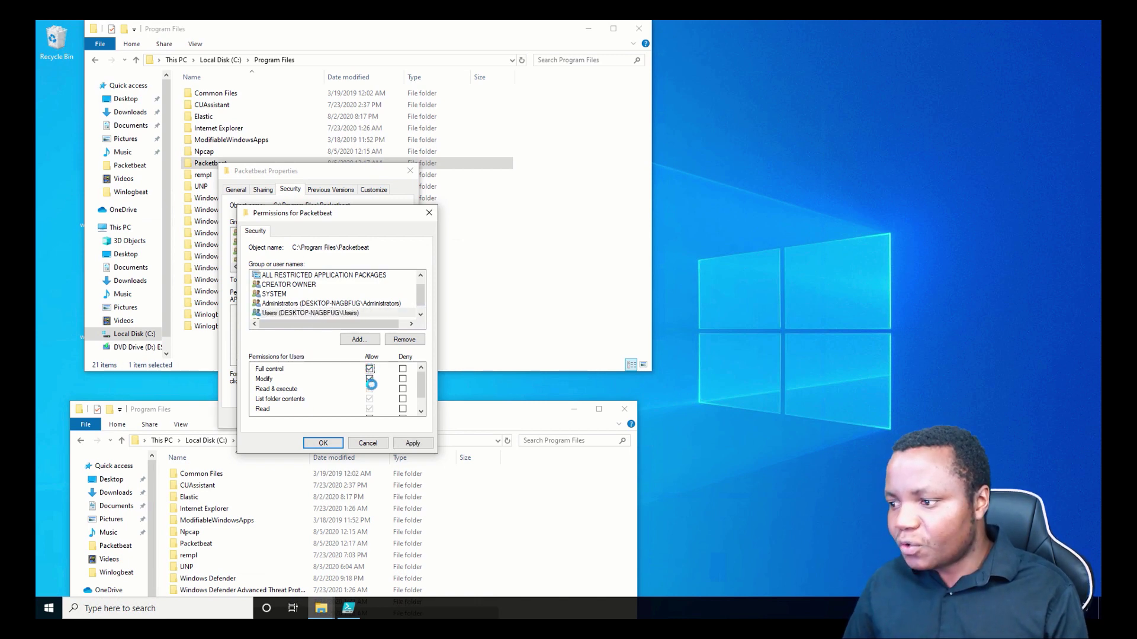
pyautogui.click(413, 442)
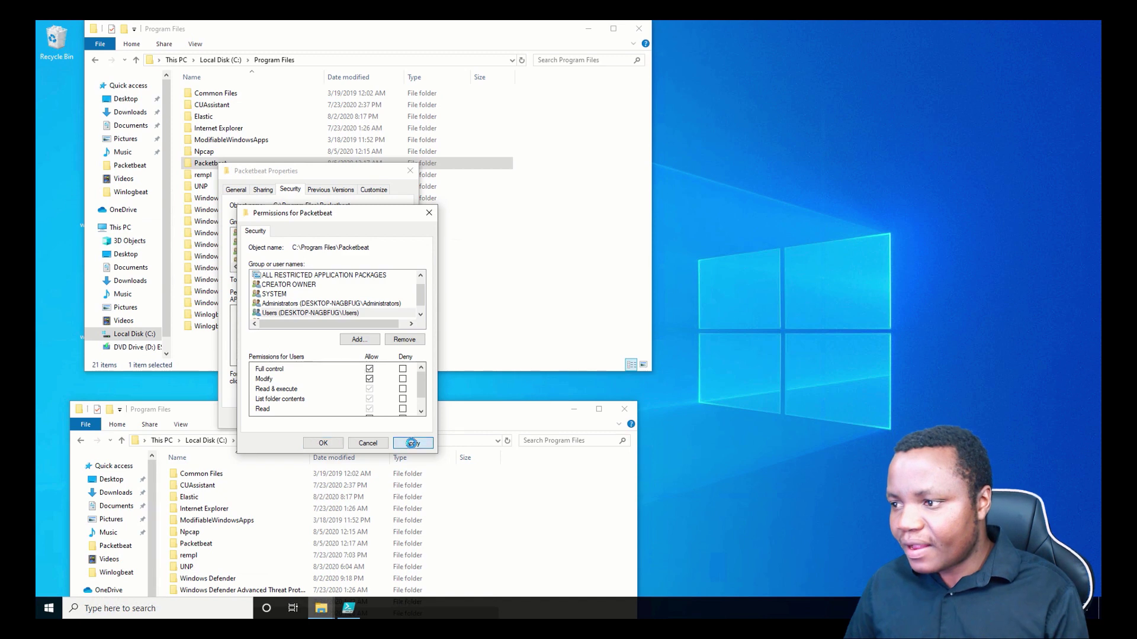
pyautogui.click(327, 444)
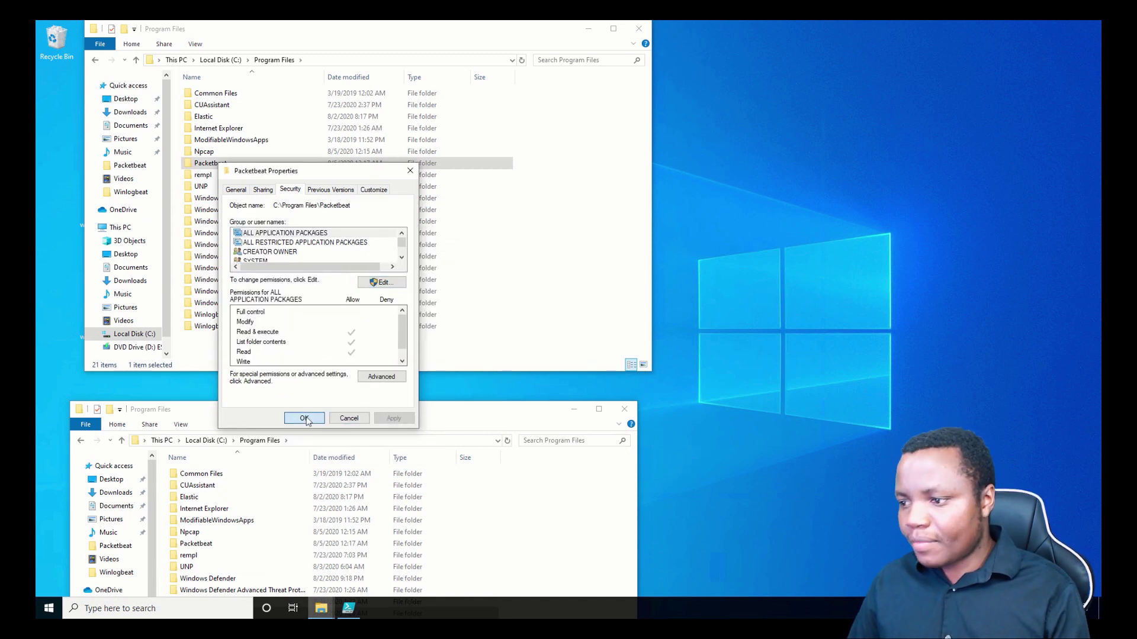
pyautogui.click(304, 418)
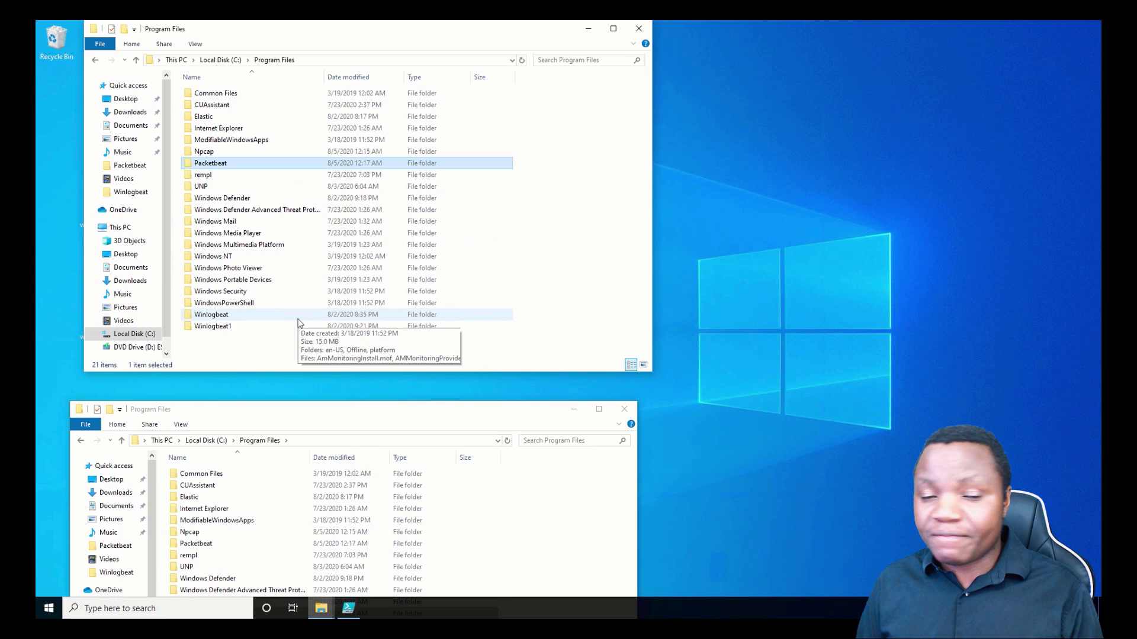
# Open packetbeat.yml from the Packetbeat folder in Notepad and skim its contents.
pyautogui.doubleClick(249, 166)
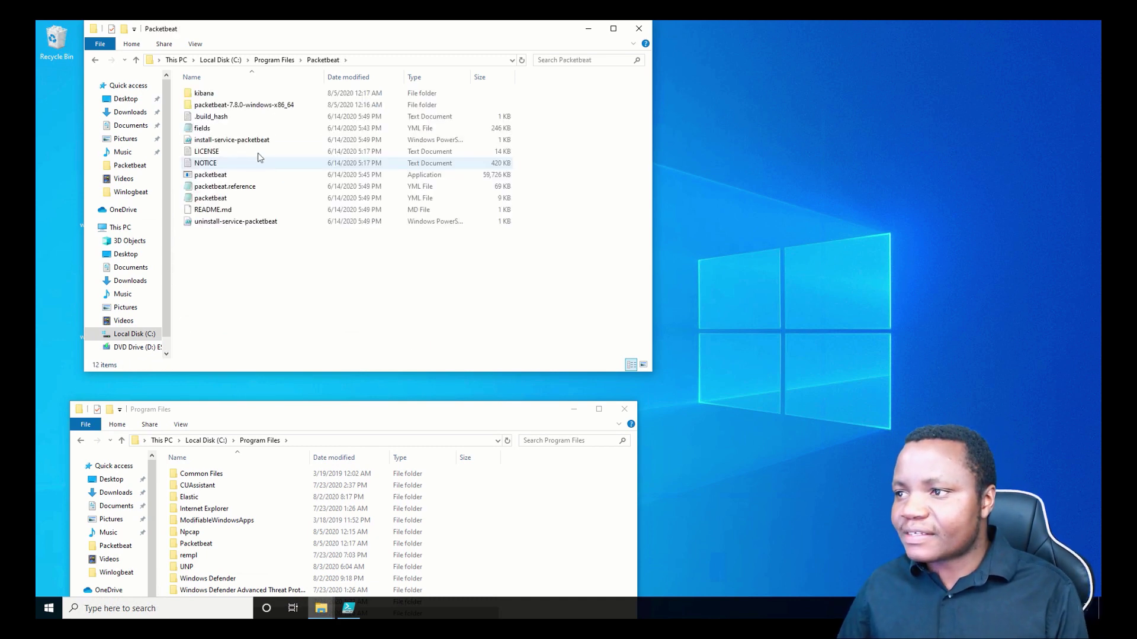
pyautogui.doubleClick(225, 200)
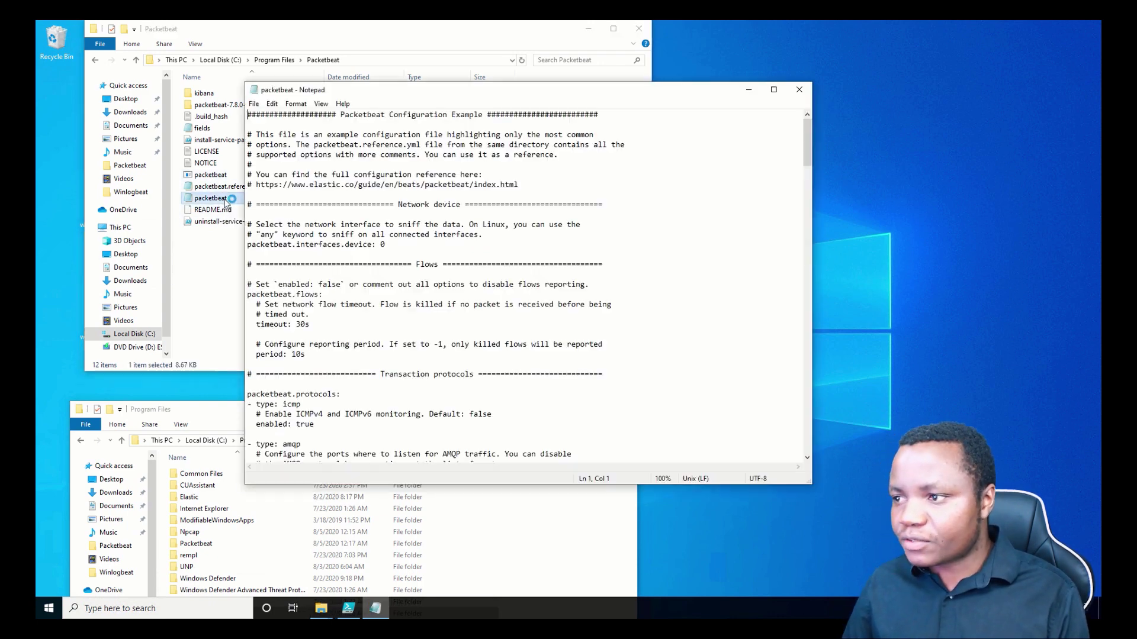
pyautogui.scroll(-7, 340, 358)
pyautogui.scroll(7, 333, 361)
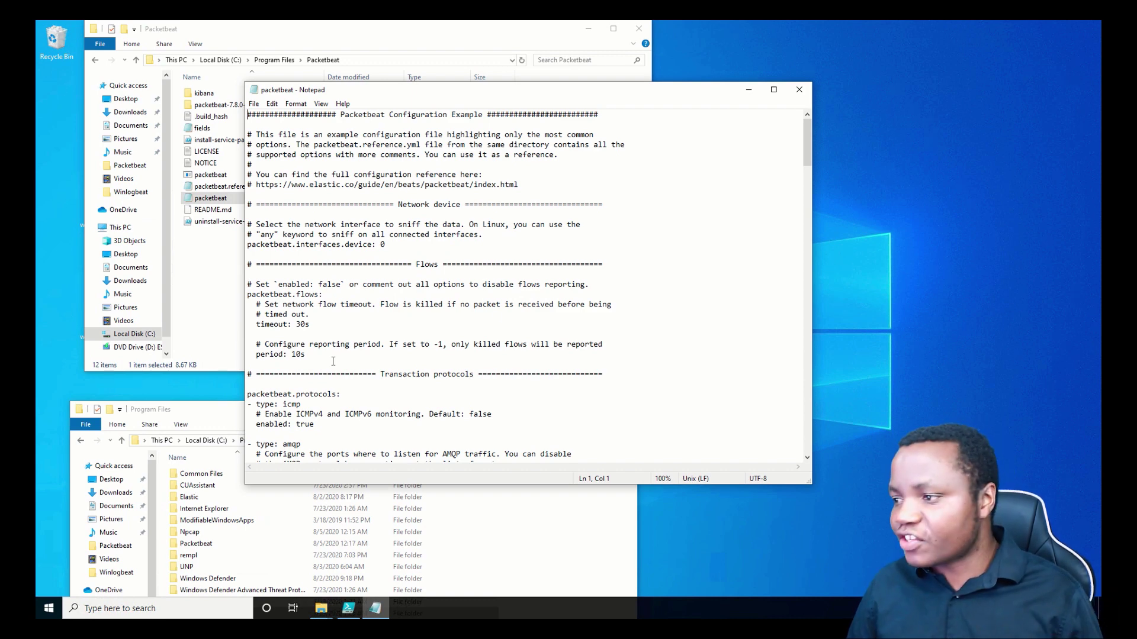
# Uncomment the setup.kibana host line and change its host to 192.168.5.71.
pyautogui.scroll(-6, 333, 361)
pyautogui.scroll(-20, 334, 360)
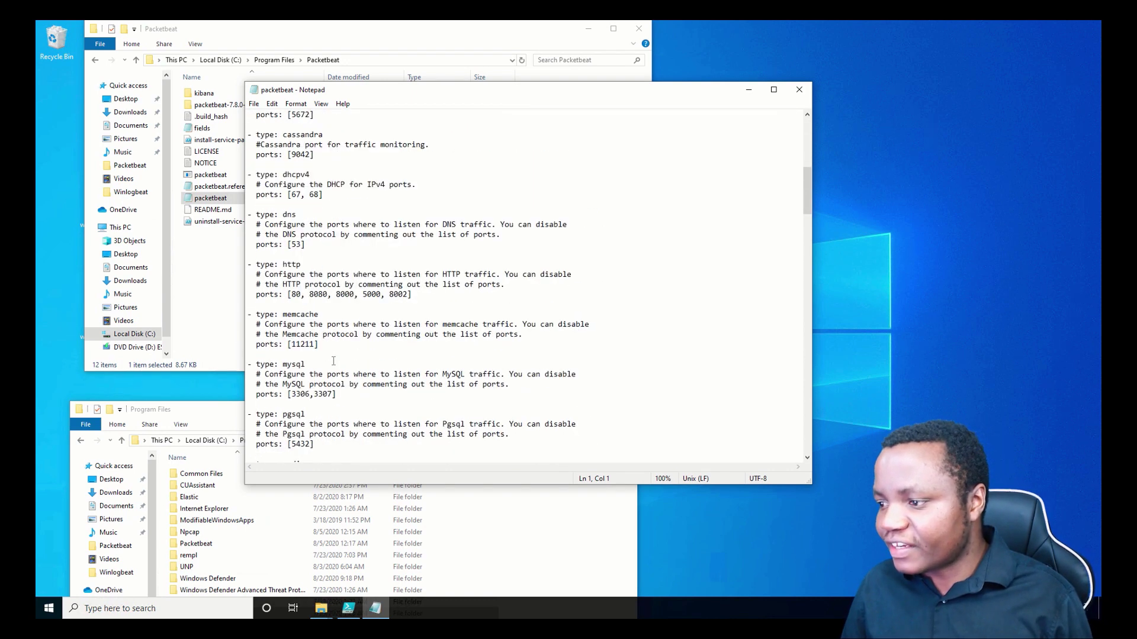
pyautogui.scroll(-17, 334, 359)
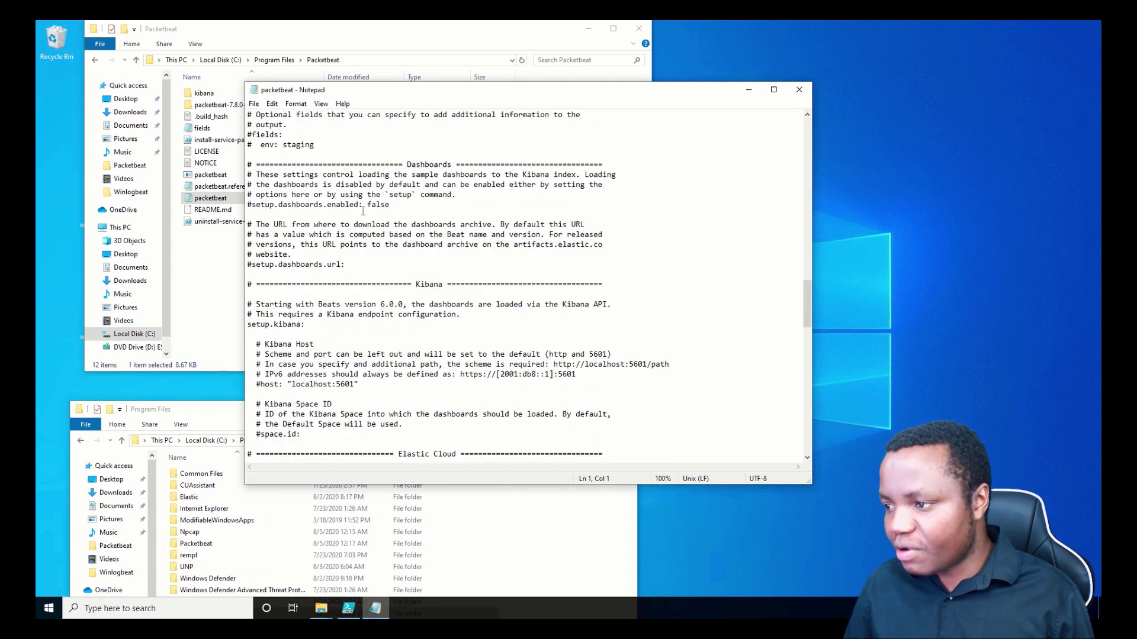
pyautogui.scroll(-2, 357, 365)
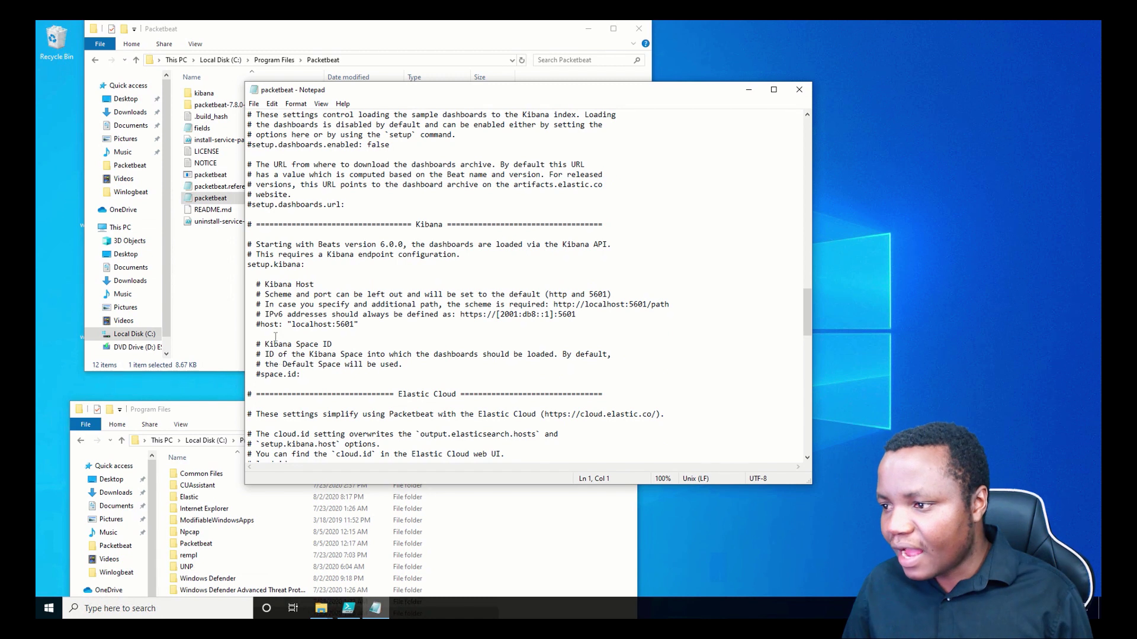
pyautogui.click(261, 324)
pyautogui.press('BackSpace')
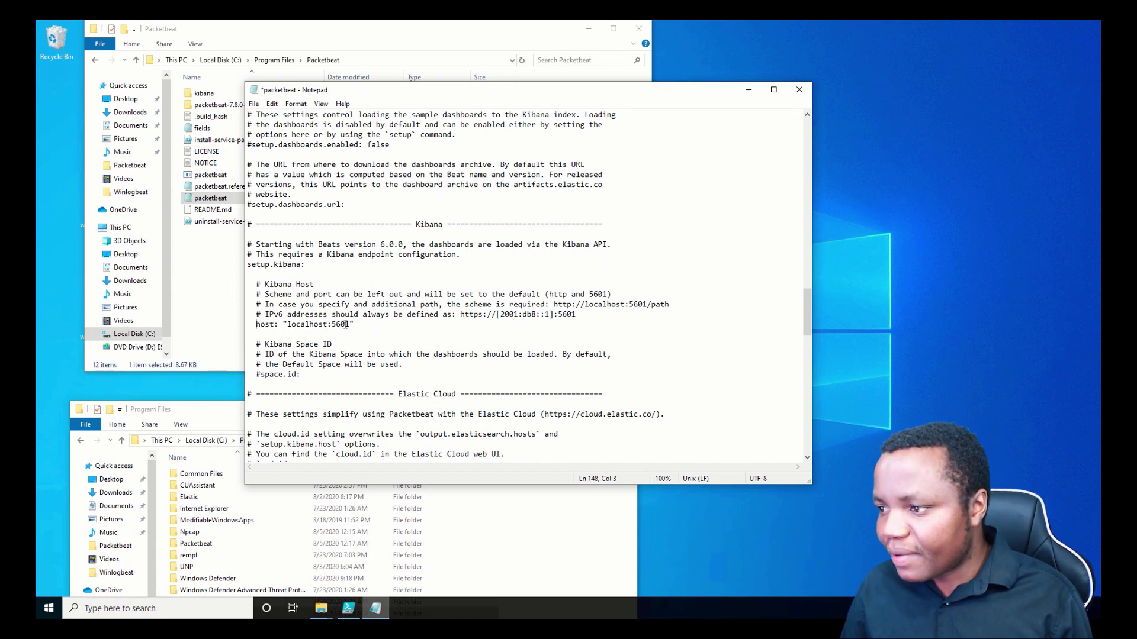
pyautogui.click(329, 325)
pyautogui.press('BackSpace')
pyautogui.press('BackSpace')
pyautogui.press('BackSpace')
pyautogui.press('BackSpace')
pyautogui.press('BackSpace')
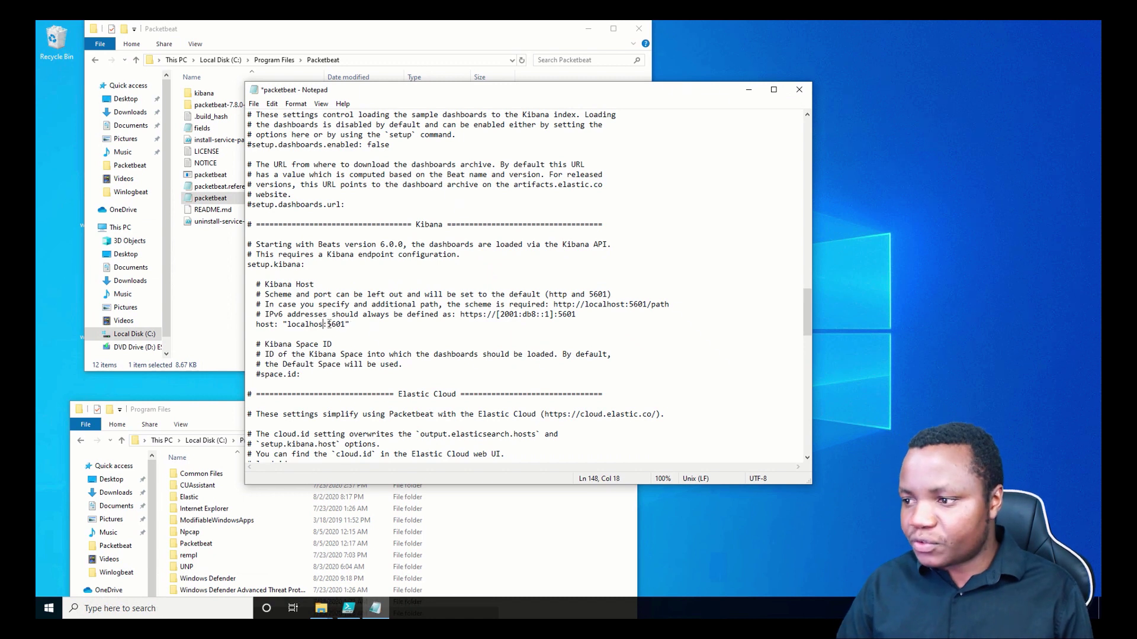
pyautogui.press('BackSpace')
pyautogui.press('BackSpace')
pyautogui.press('BackSpace')
pyautogui.press('BackSpace')
pyautogui.write('192.168.5.7')
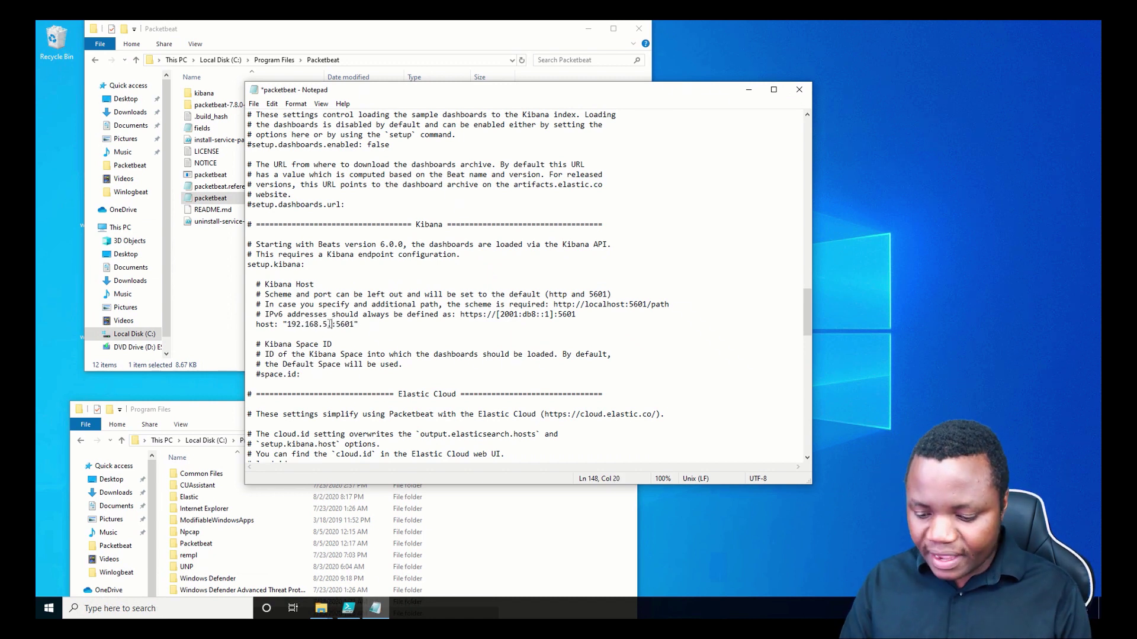
pyautogui.write('8')
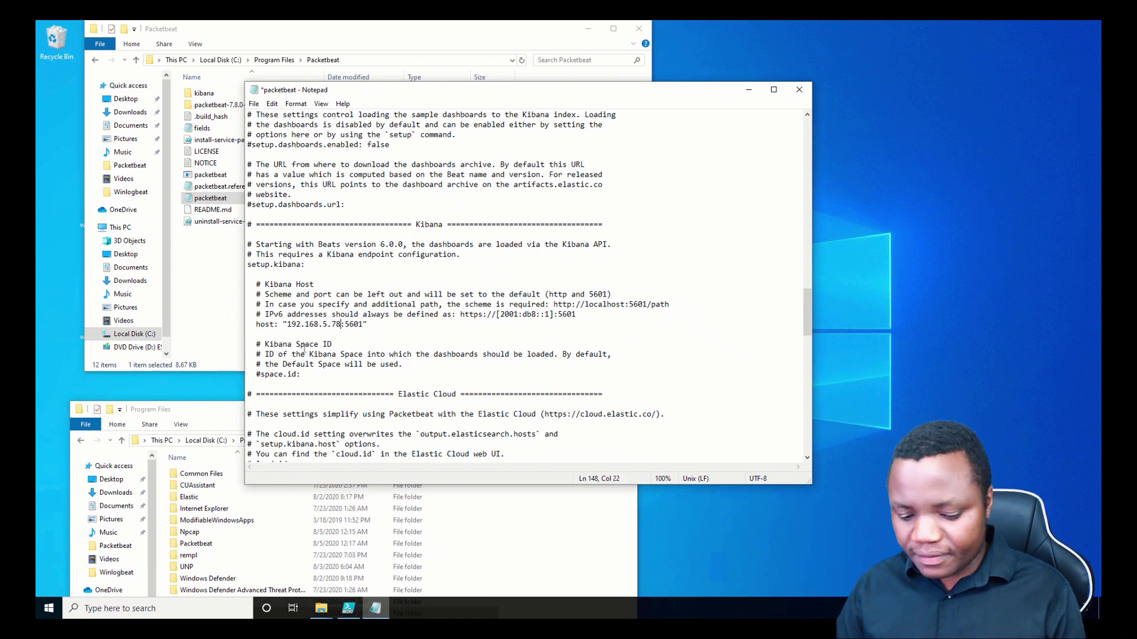
pyautogui.press('BackSpace')
pyautogui.write('1')
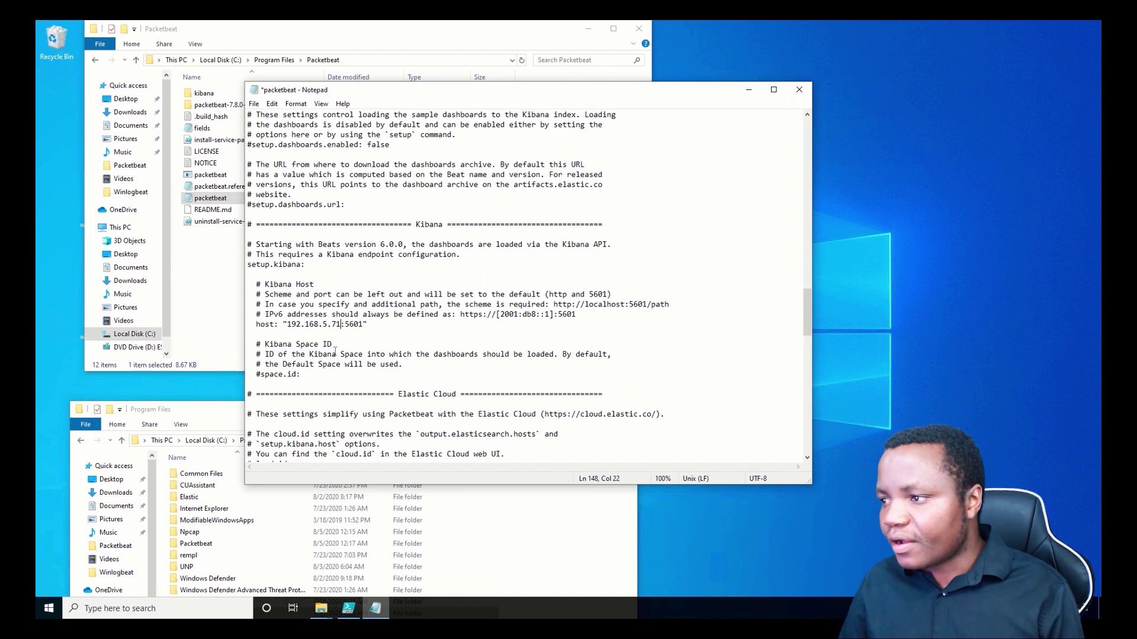
# Set the output.elasticsearch hosts to 192.168.5.71 and save packetbeat.yml.
pyautogui.scroll(-7, 330, 364)
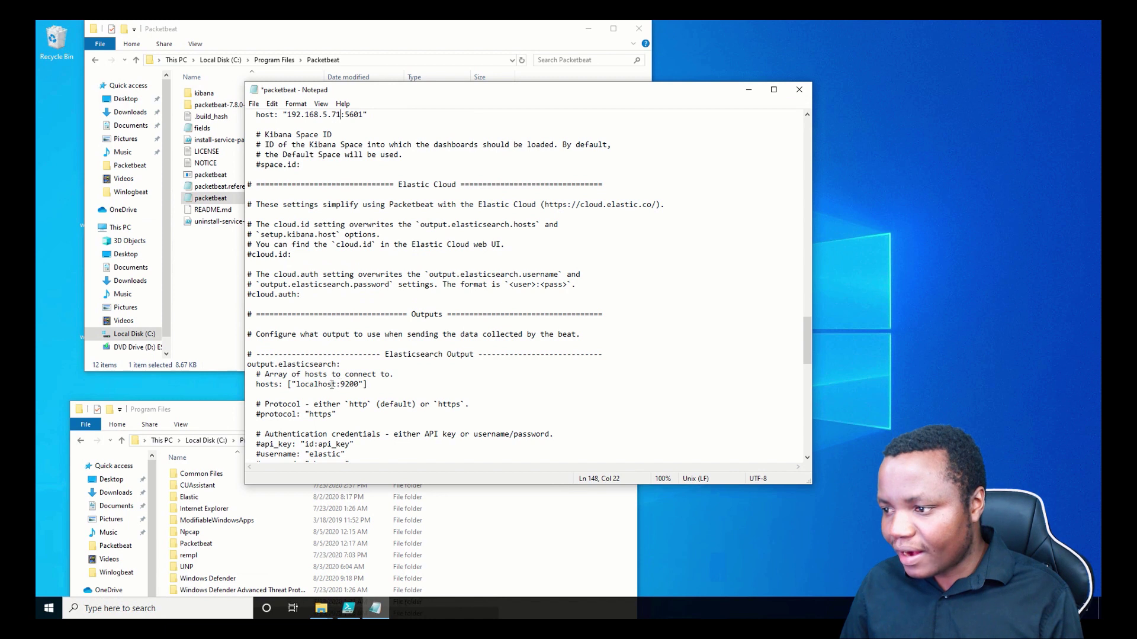
pyautogui.doubleClick(335, 384)
pyautogui.write('192.168.5.')
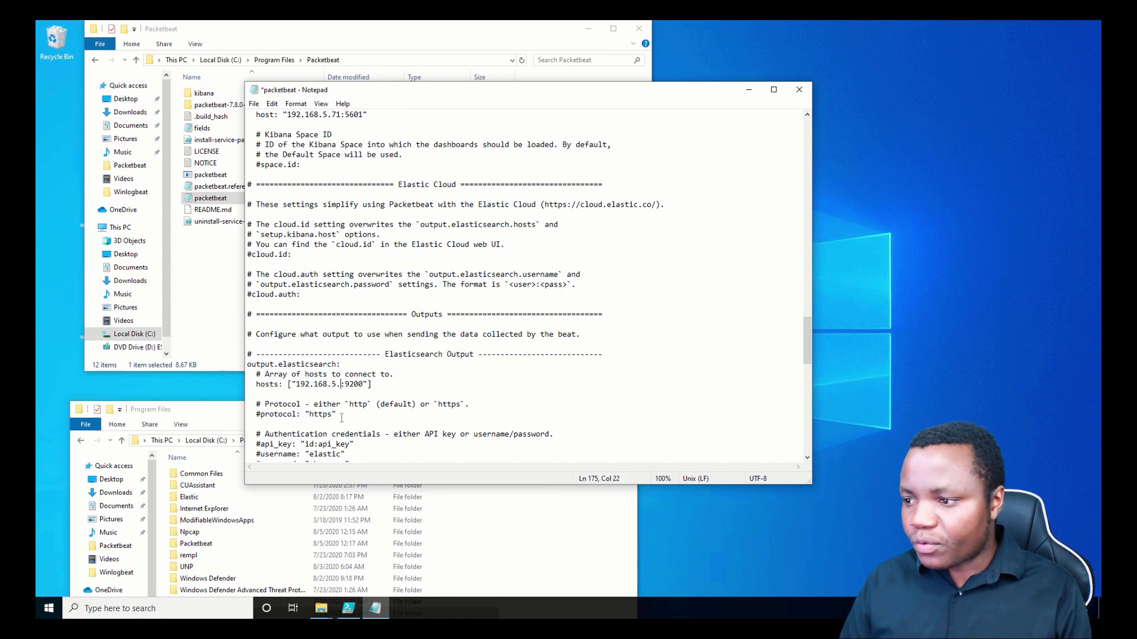
pyautogui.write('71')
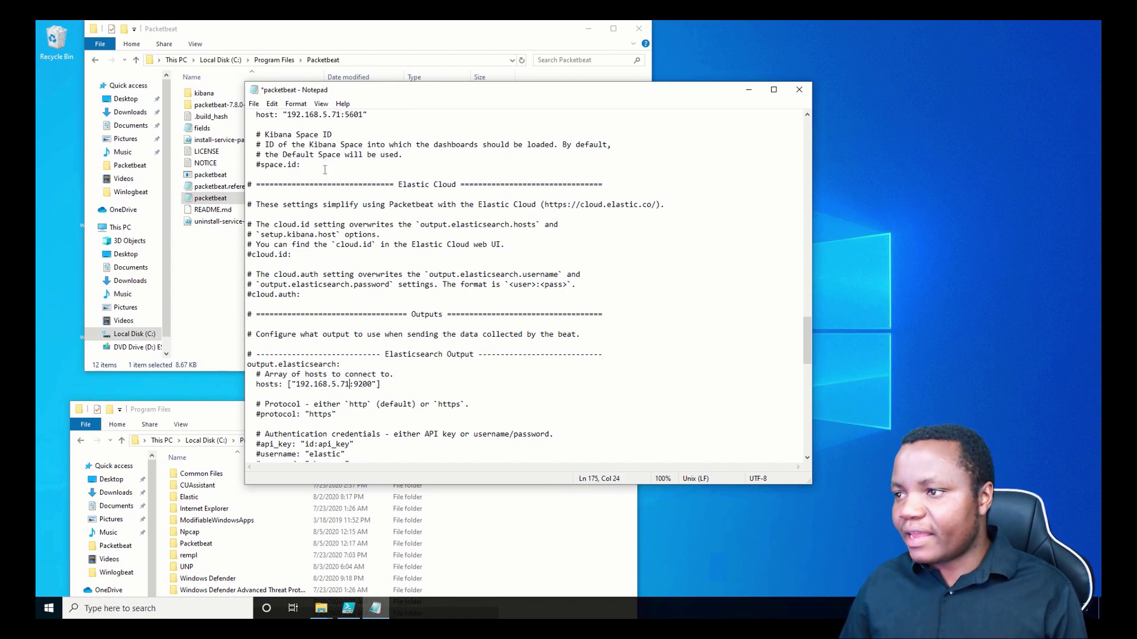
pyautogui.click(254, 104)
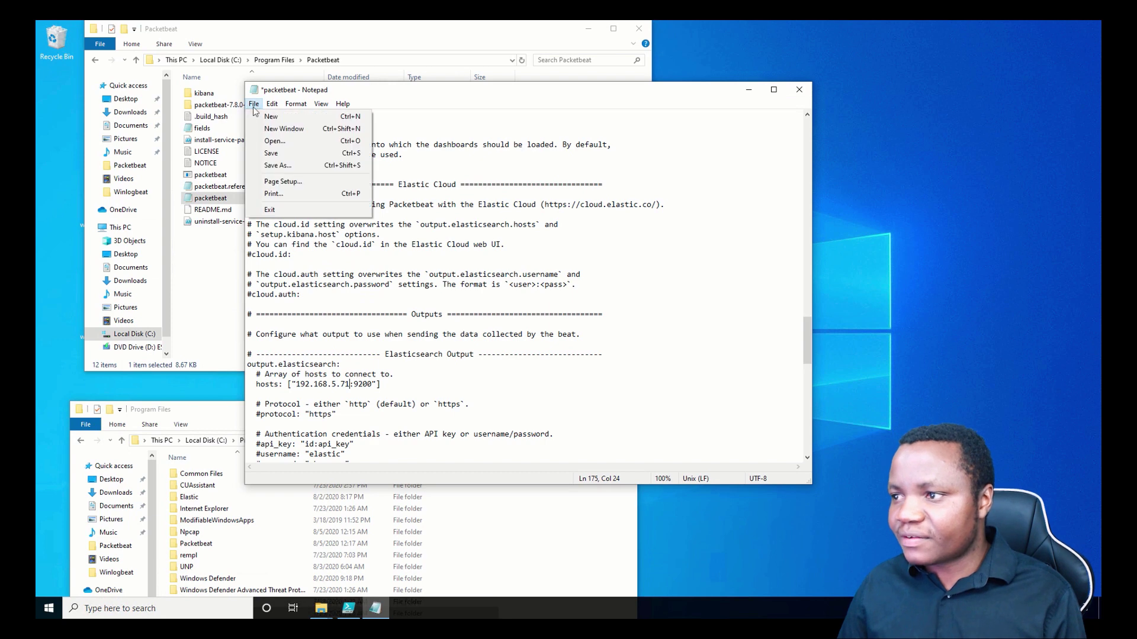
pyautogui.click(268, 153)
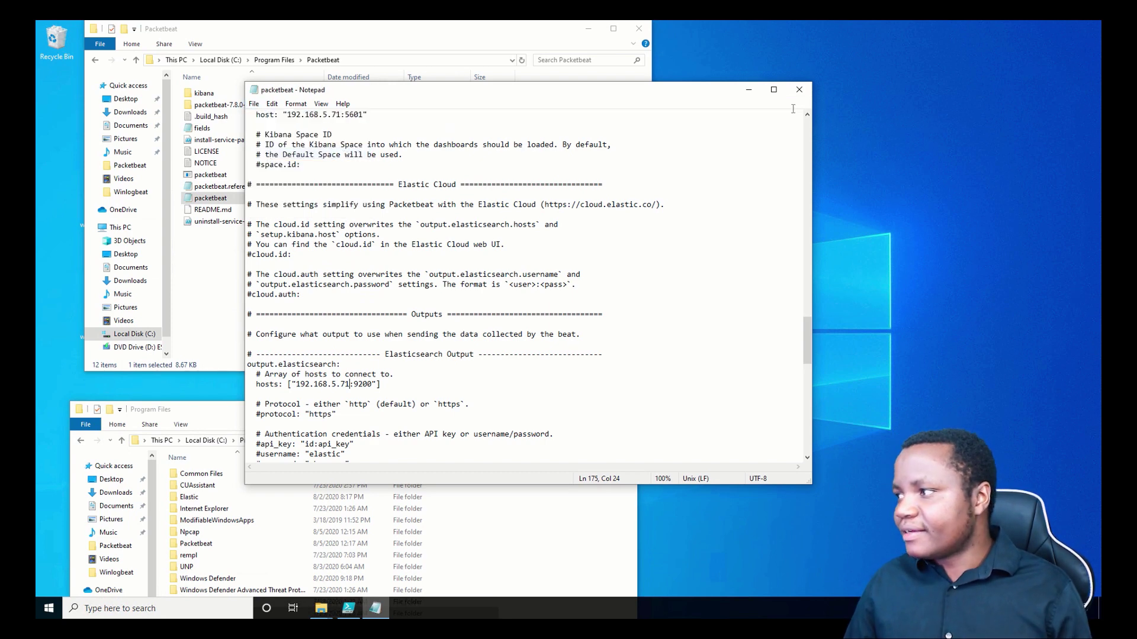
# Close Notepad and review the docs' step renaming the versioned folder to Packetbeat.
pyautogui.click(800, 90)
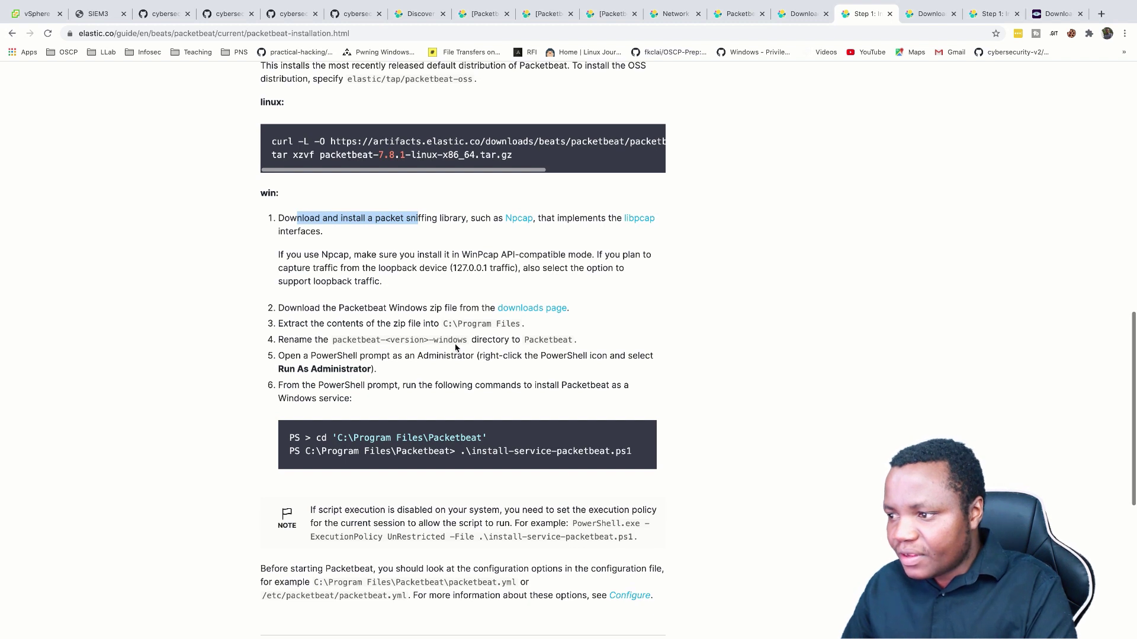
pyautogui.moveTo(463, 342); pyautogui.dragTo(331, 342)
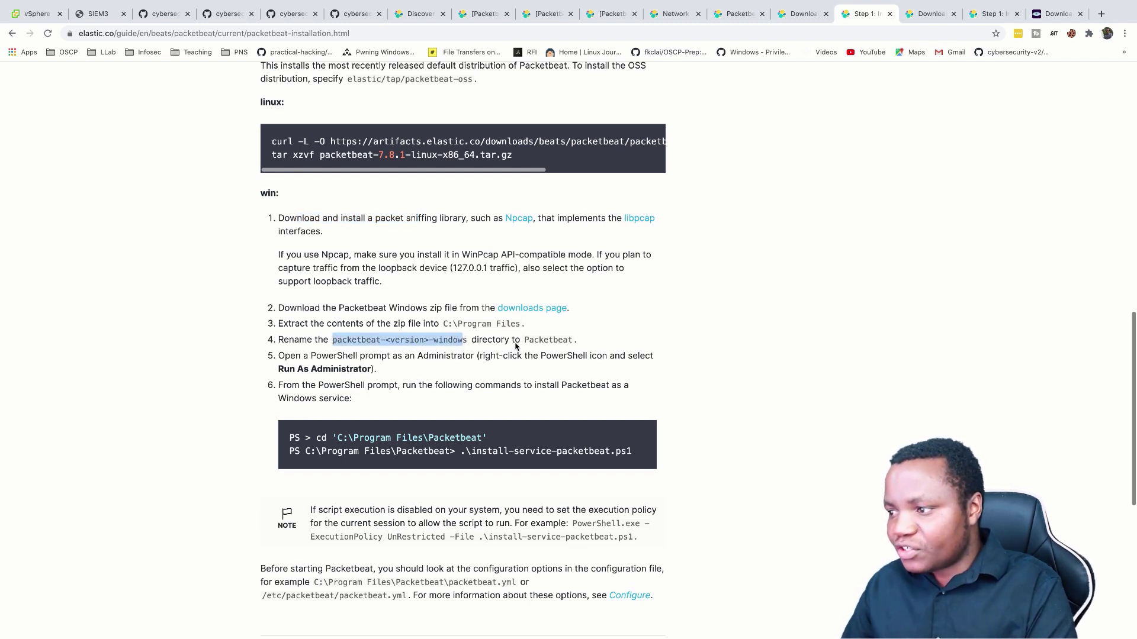
pyautogui.moveTo(525, 341); pyautogui.dragTo(569, 332)
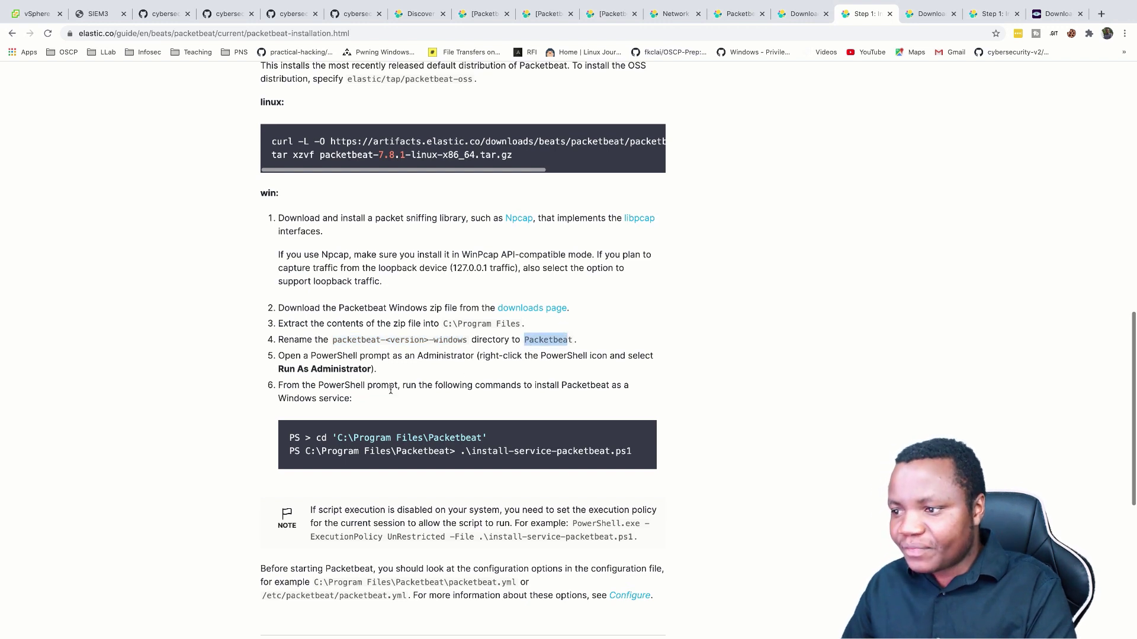
# Select the .\install-service-packetbeat.ps1 command in the docs and switch to the Windows VM.
pyautogui.scroll(-1, 390, 391)
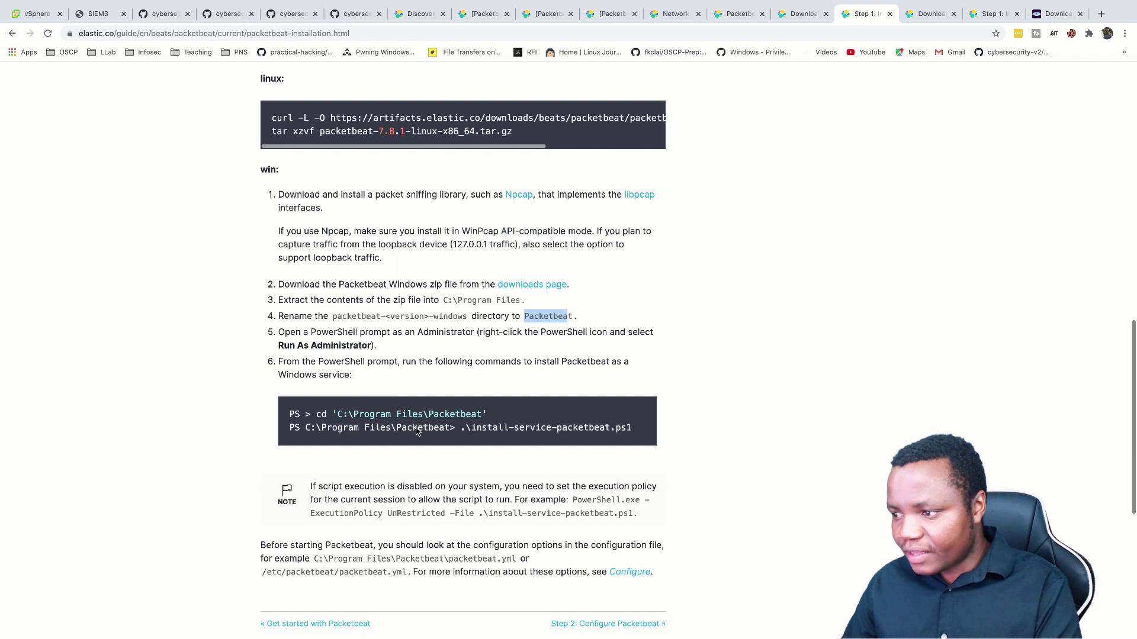
pyautogui.scroll(-3, 416, 421)
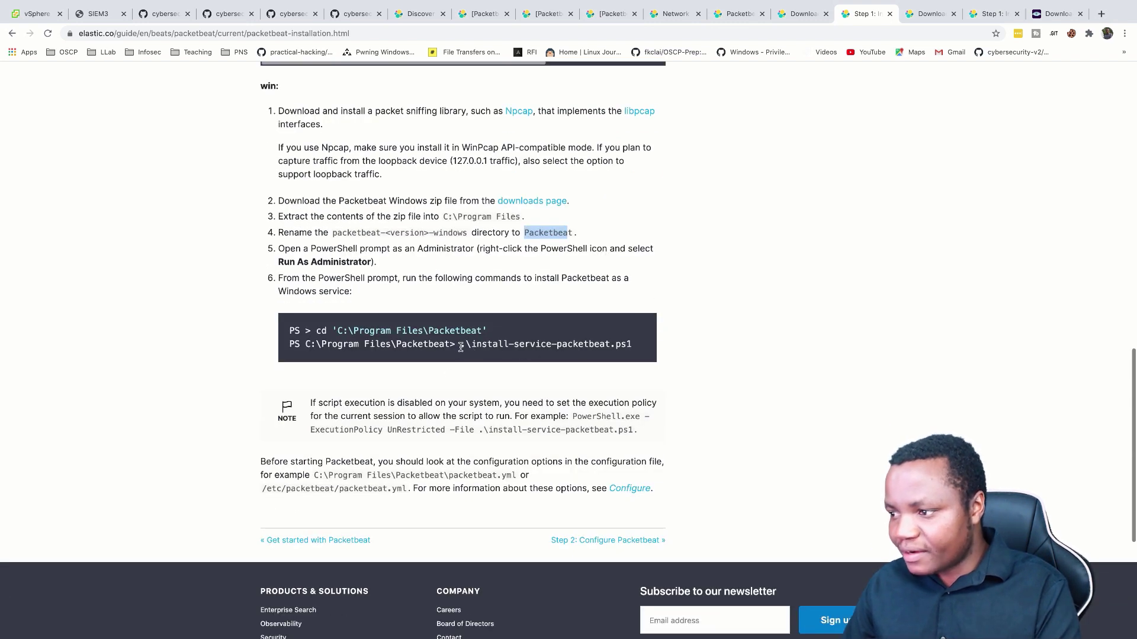
pyautogui.moveTo(460, 344); pyautogui.dragTo(578, 345)
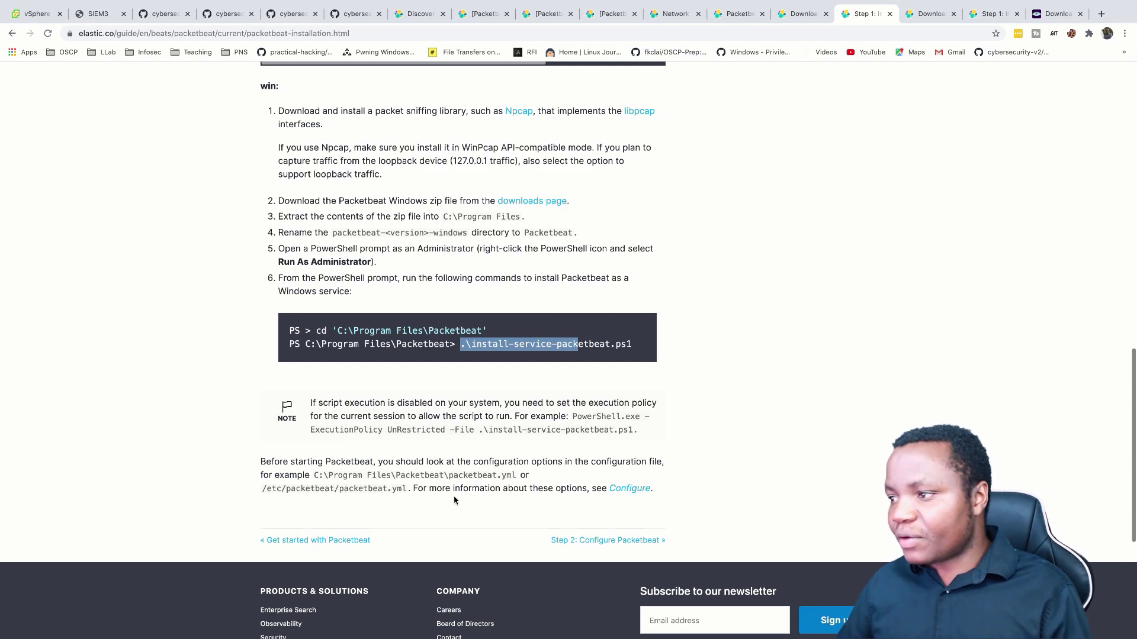
pyautogui.hotkey('ctrl', 'Right')
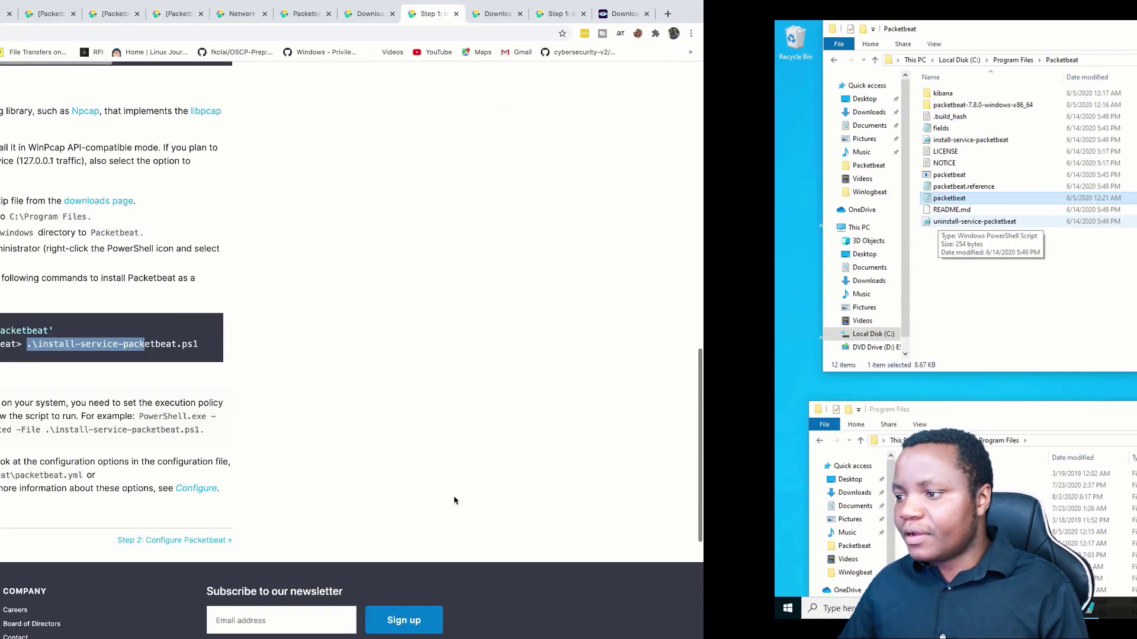
# Launch PowerShell ISE as administrator.
pyautogui.click(158, 608)
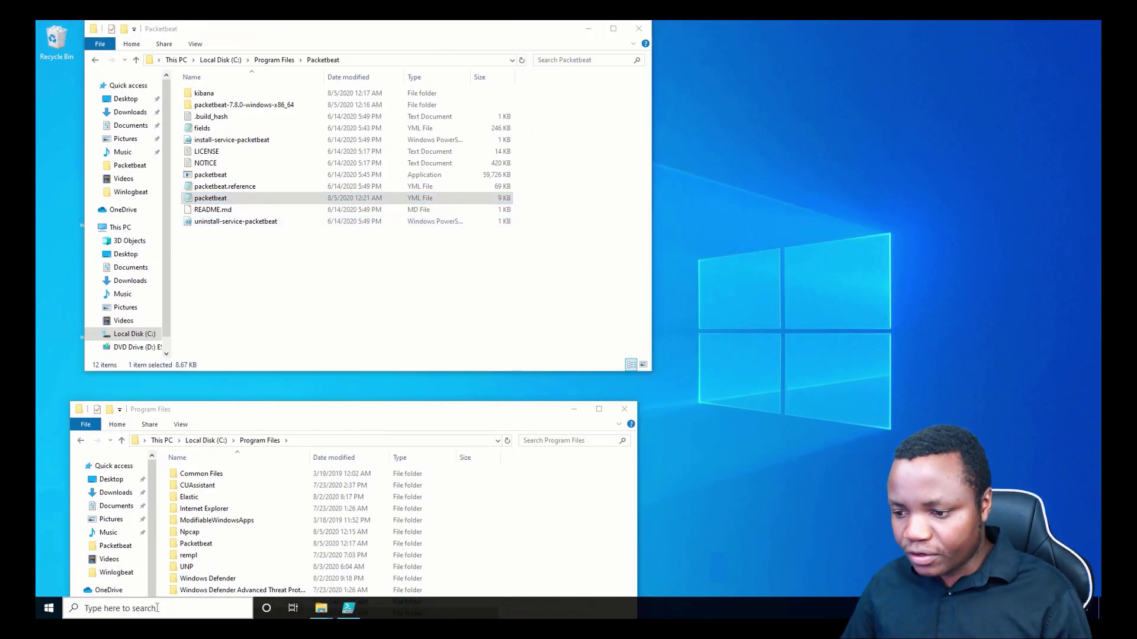
pyautogui.write('powershe')
pyautogui.rightClick(166, 317)
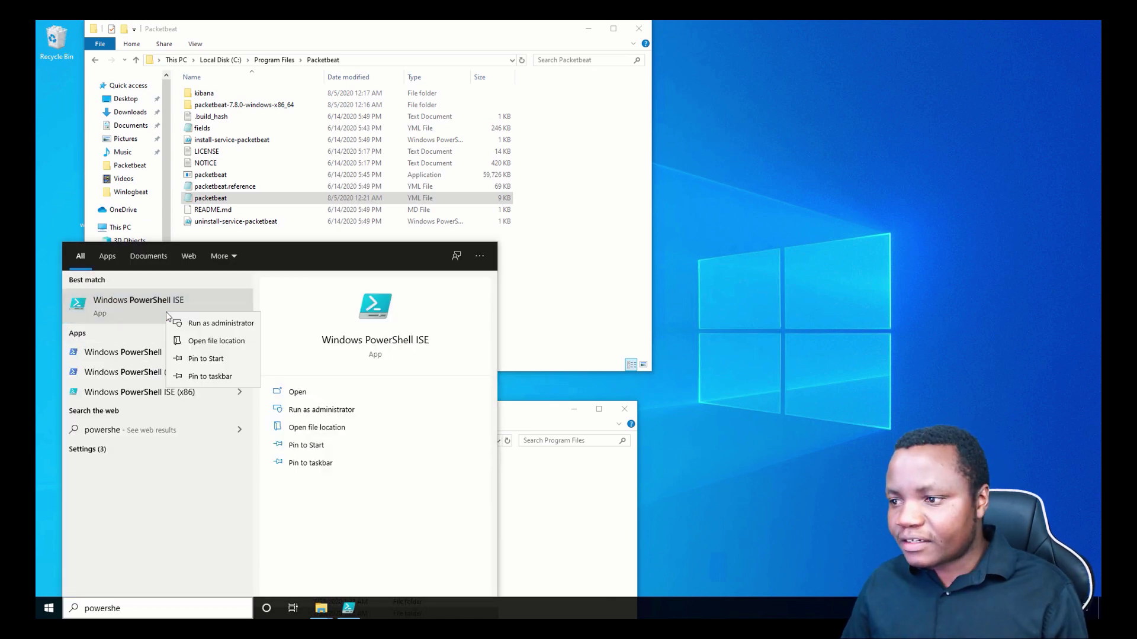
pyautogui.click(206, 326)
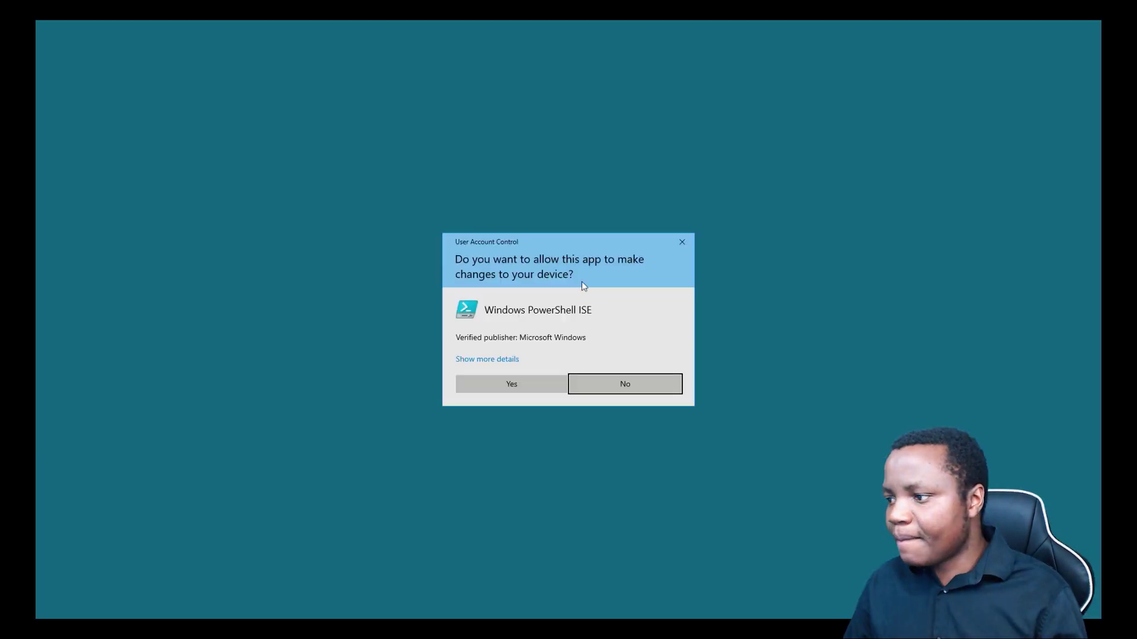
pyautogui.click(522, 389)
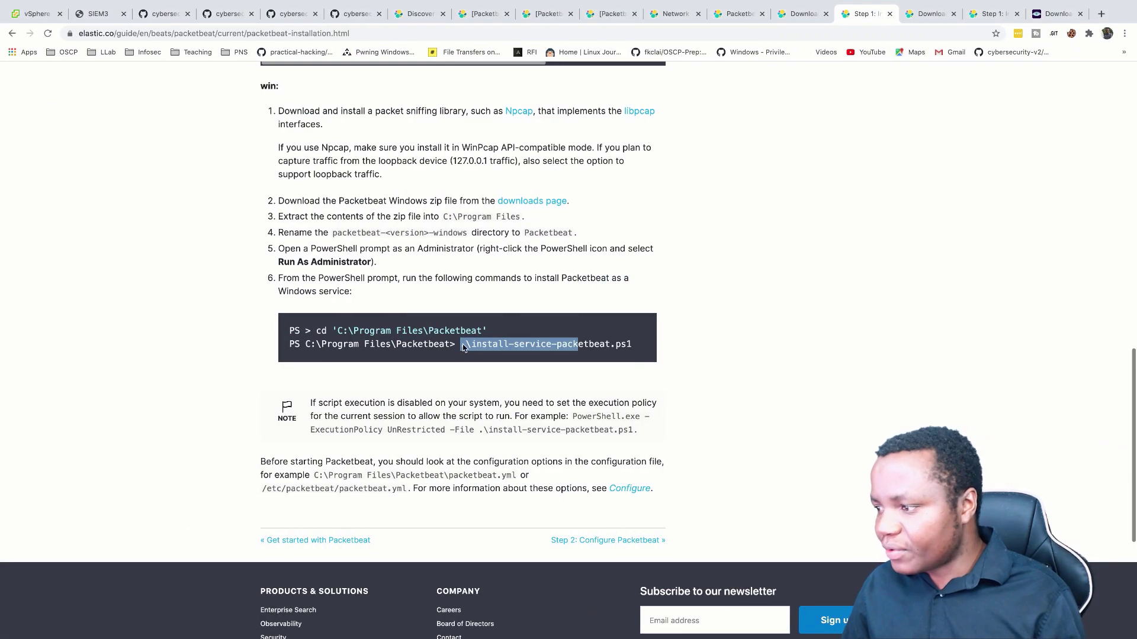
# Copy the full .\install-service-packetbeat.ps1 command.
pyautogui.click(463, 346)
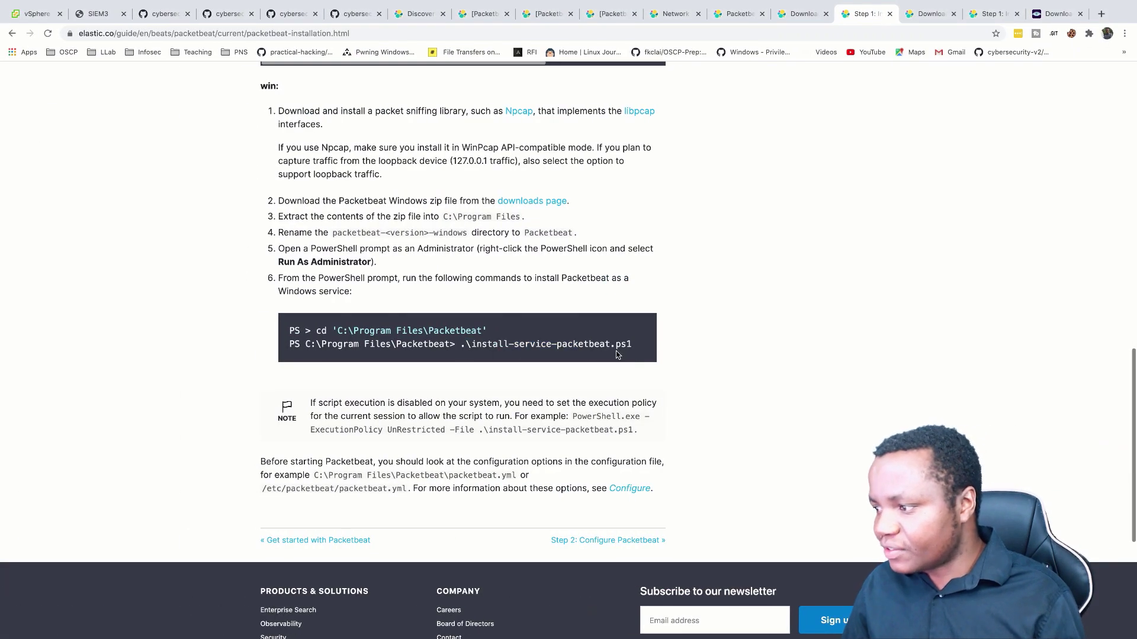
pyautogui.moveTo(635, 348); pyautogui.dragTo(461, 348)
pyautogui.rightClick(476, 342)
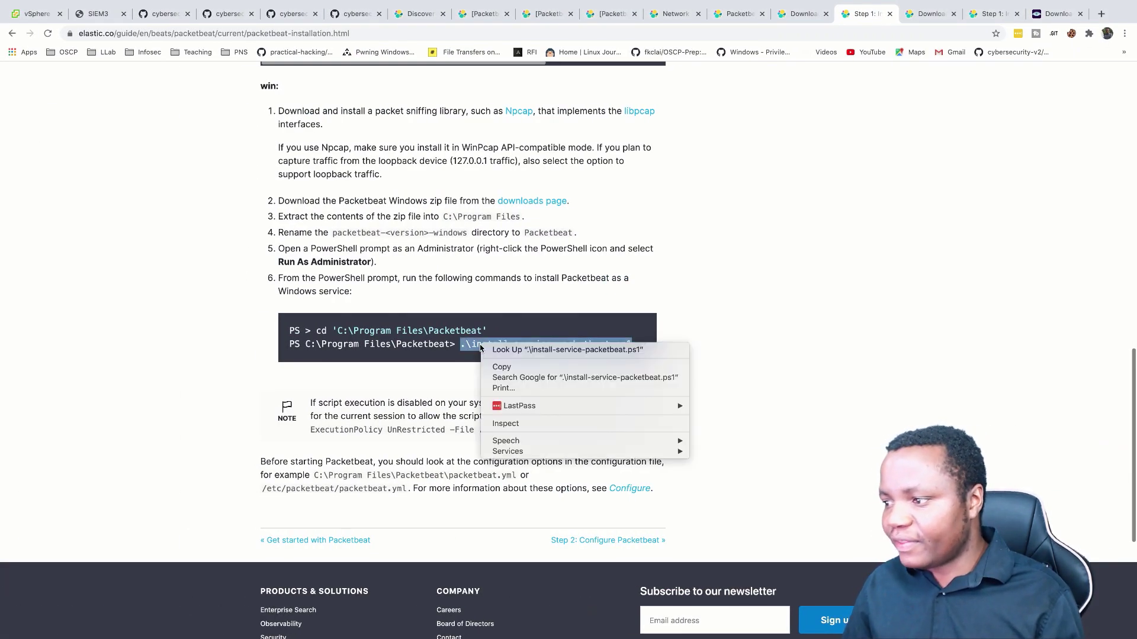
pyautogui.click(518, 370)
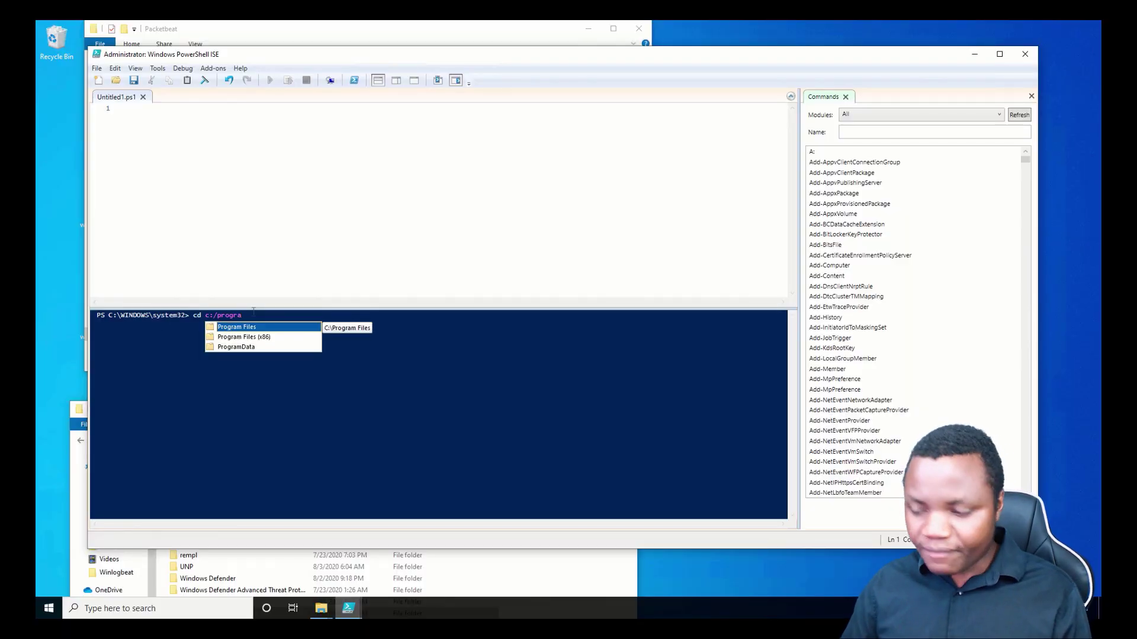
# Change the console directory to C:\Program Files\Packetbeat and clear the output.
pyautogui.press('Tab')
pyautogui.press('Return')
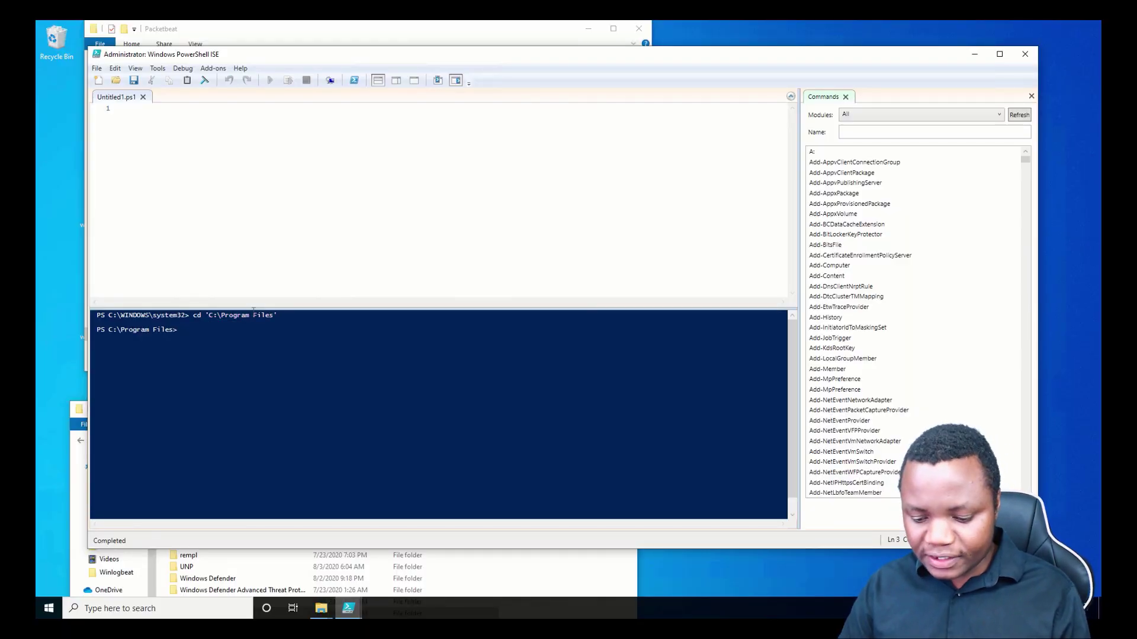
pyautogui.write('cd .\\')
pyautogui.write('Pack')
pyautogui.press('Tab')
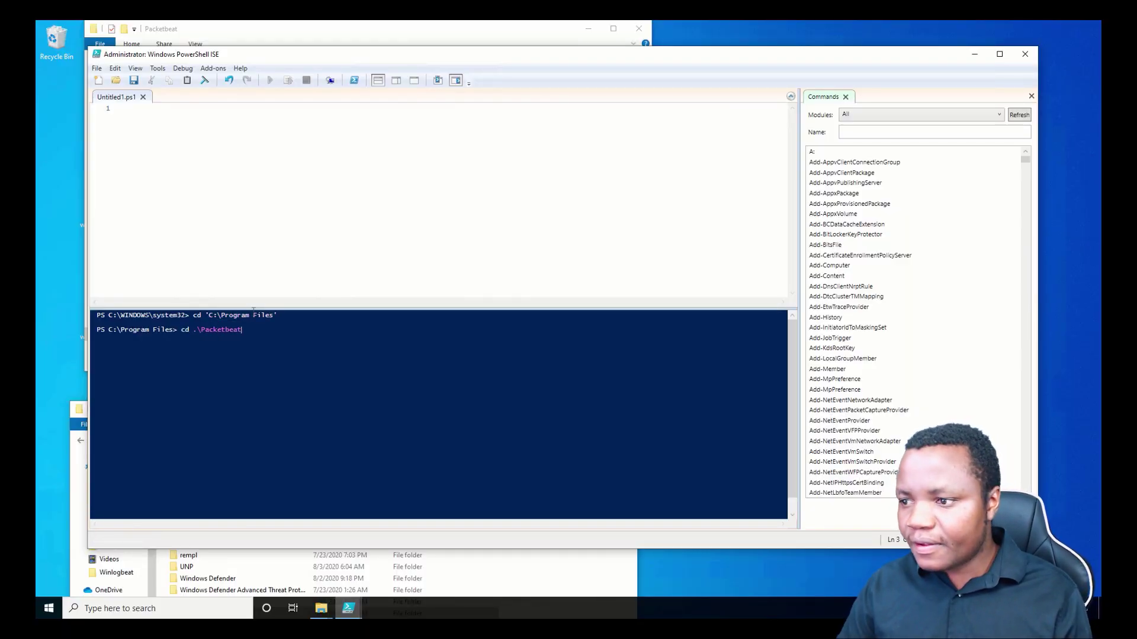
pyautogui.press('Return')
pyautogui.write('cl')
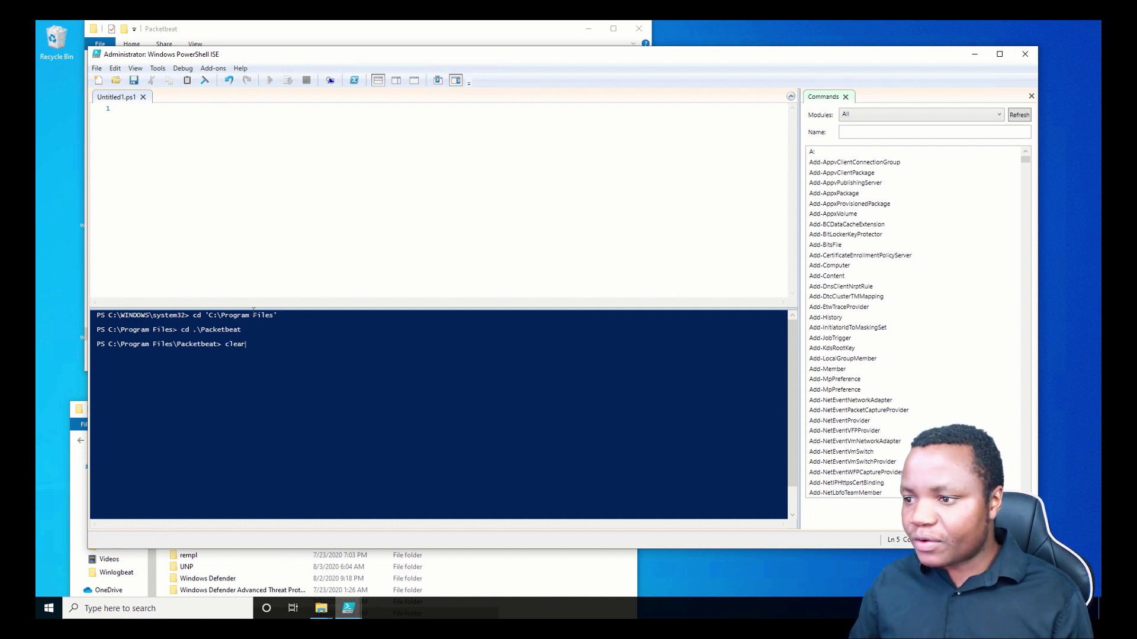
pyautogui.write('ear')
pyautogui.press('Return')
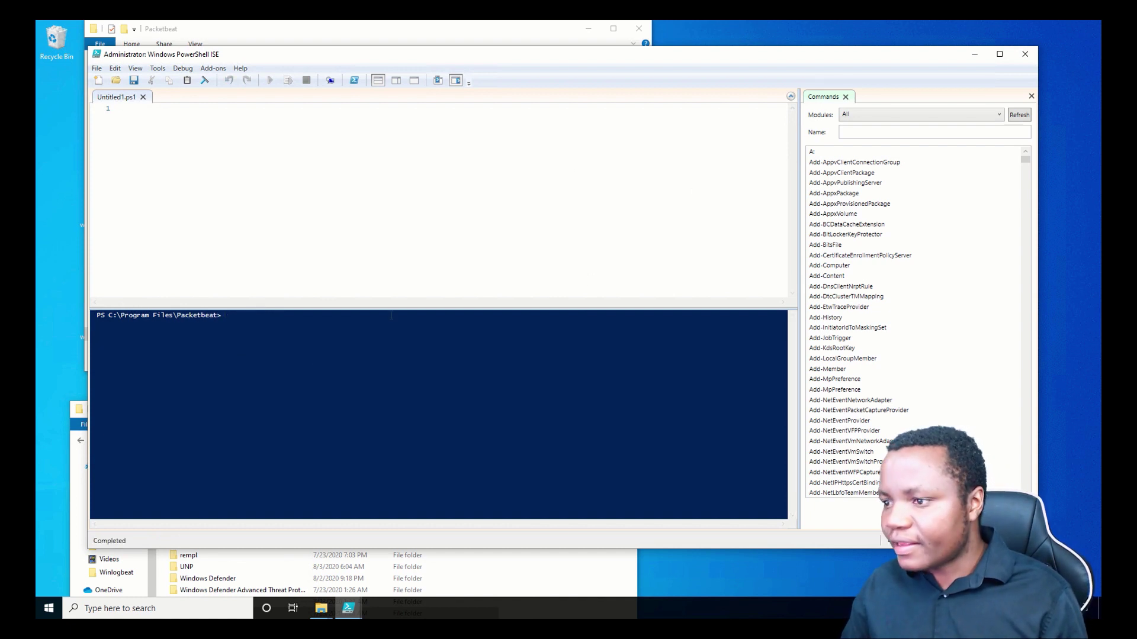
# Paste and run .\install-service-packetbeat.ps1, which fails because scripts are disabled.
pyautogui.rightClick(265, 330)
pyautogui.click(296, 362)
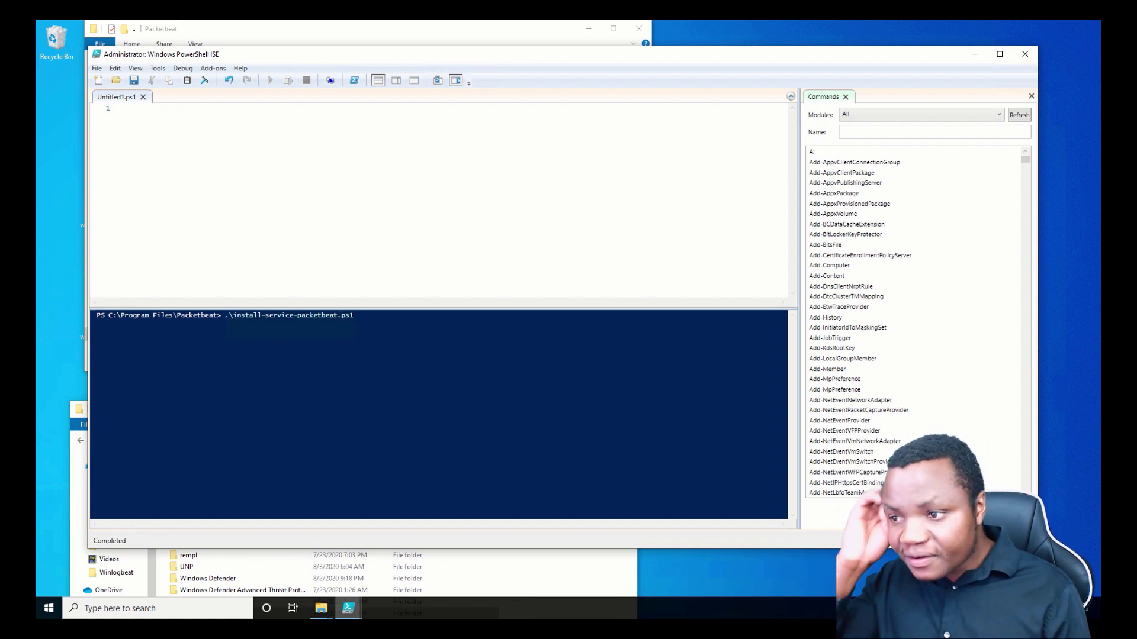
pyautogui.press('Return')
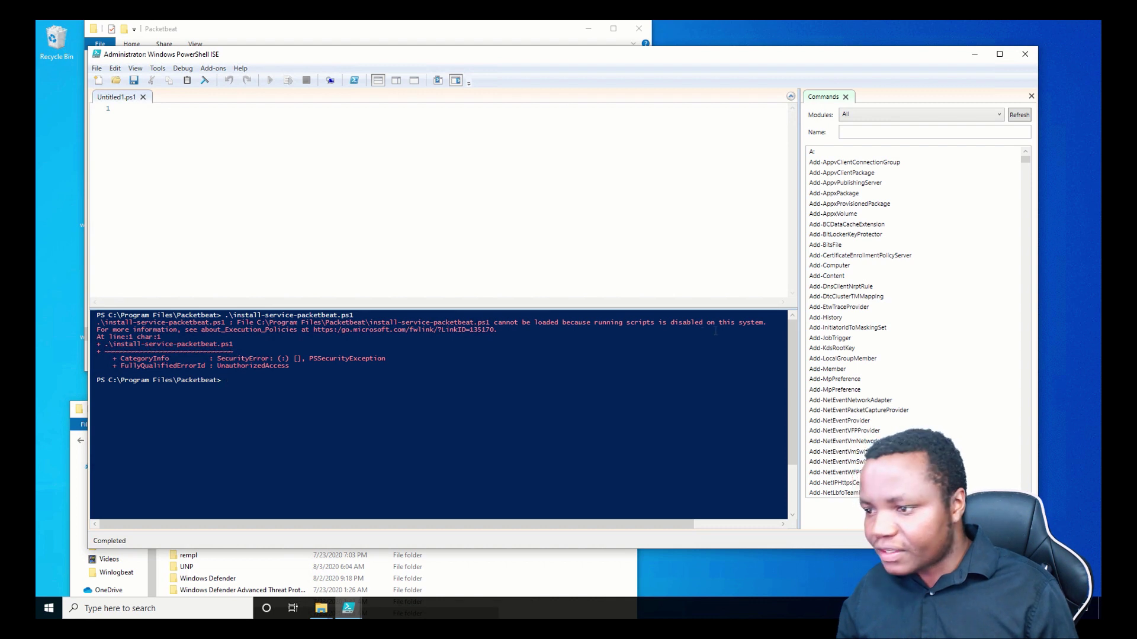
# Set the PowerShell execution policy to Bypass and confirm the change.
pyautogui.write('se')
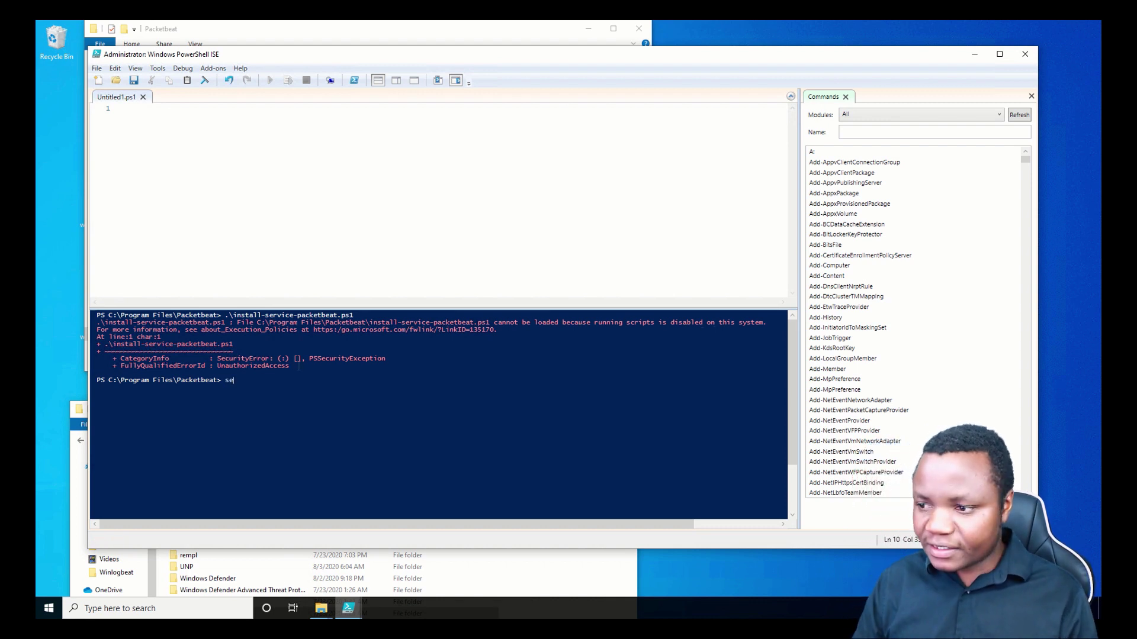
pyautogui.write('t-ex')
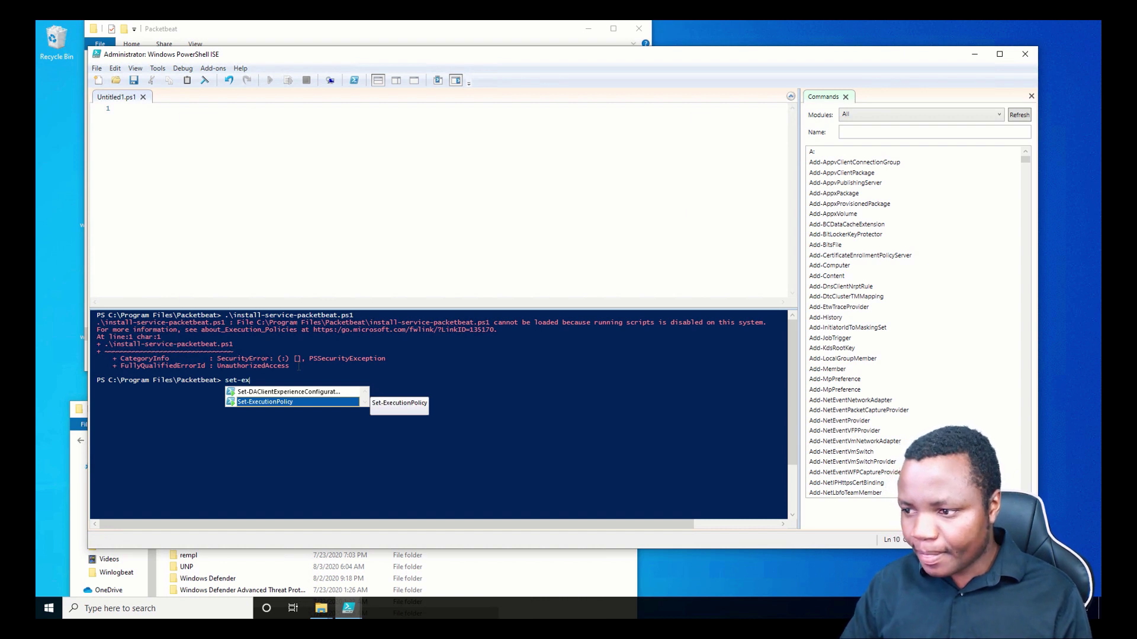
pyautogui.write('ecutionPolicy -ExecutionPolicy Bypass')
pyautogui.press('Return')
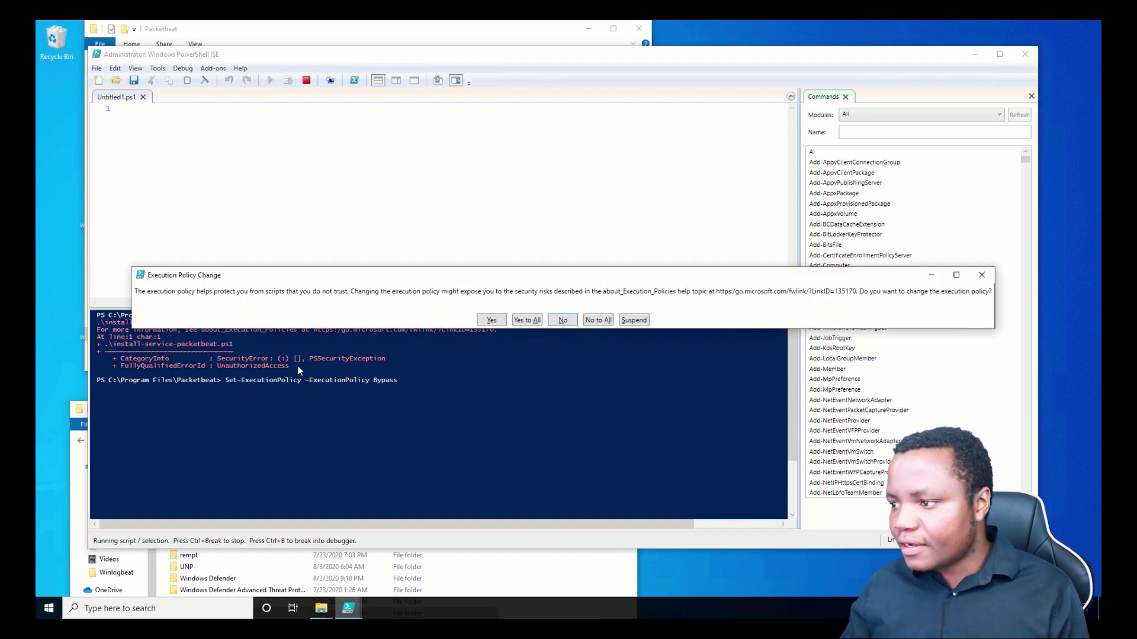
pyautogui.click(486, 323)
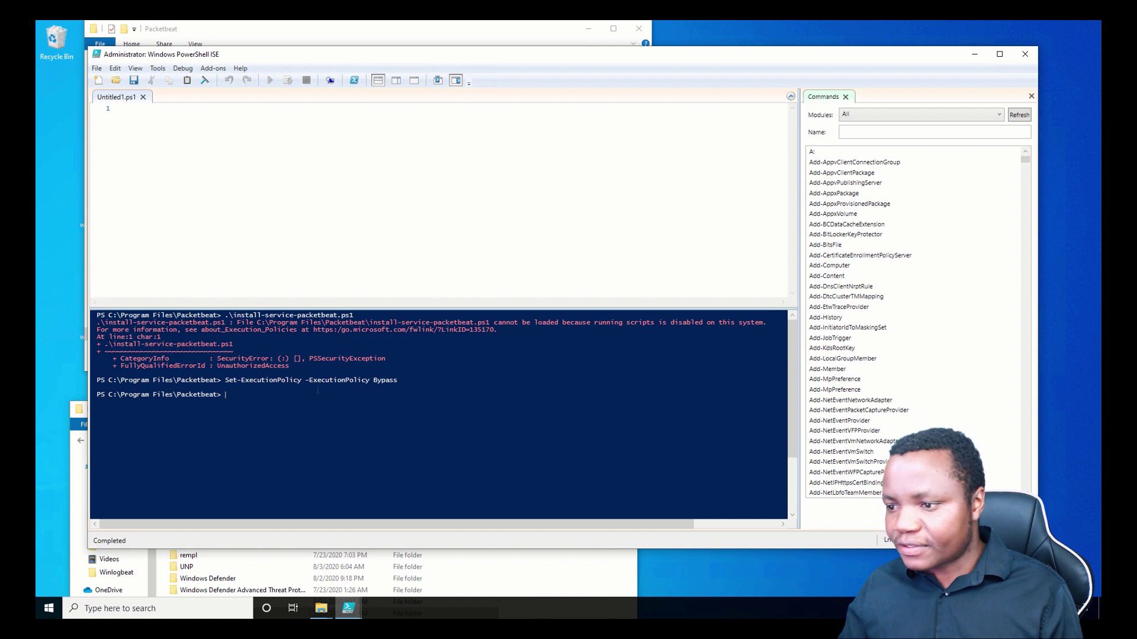
# Rerun the install-service script, creating the stopped packetbeat service.
pyautogui.press('Up')
pyautogui.press('Up')
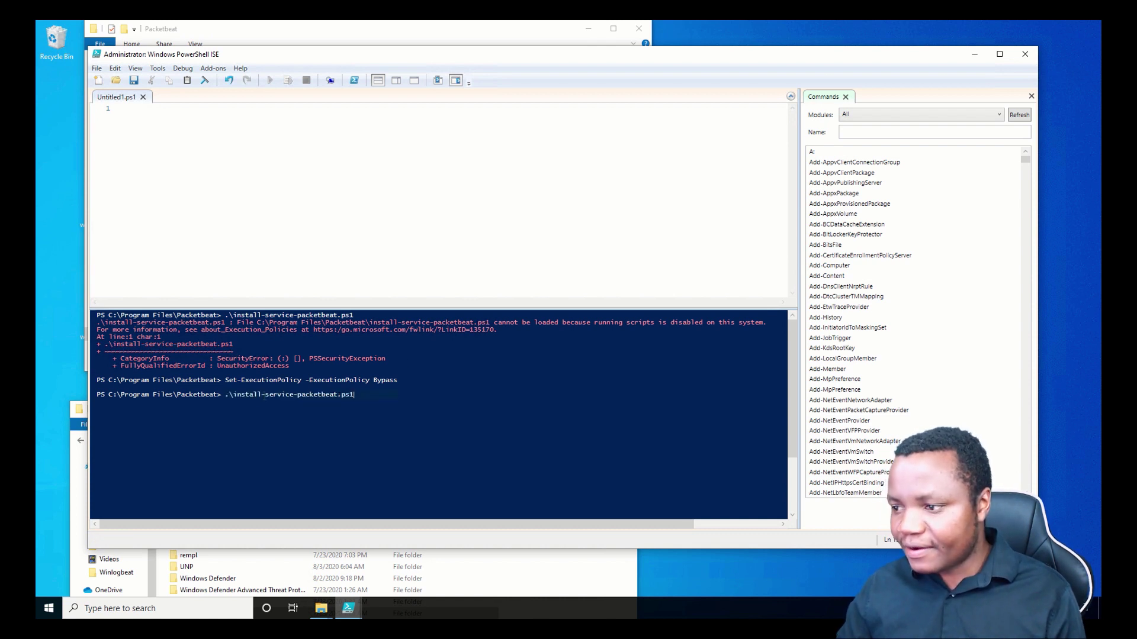
pyautogui.press('Return')
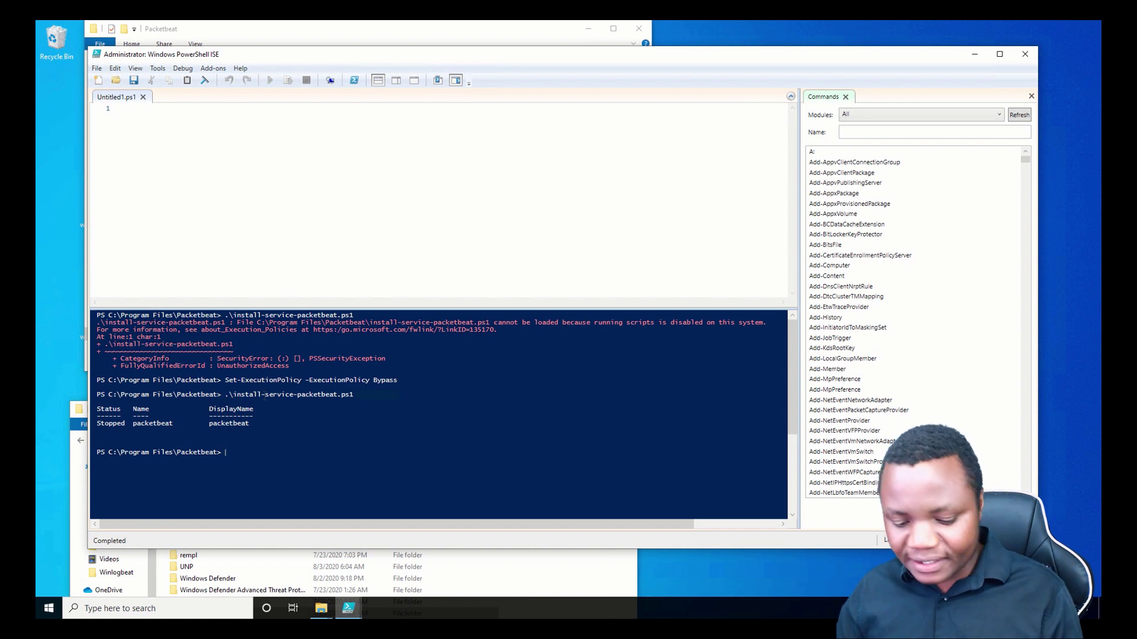
pyautogui.write('Start')
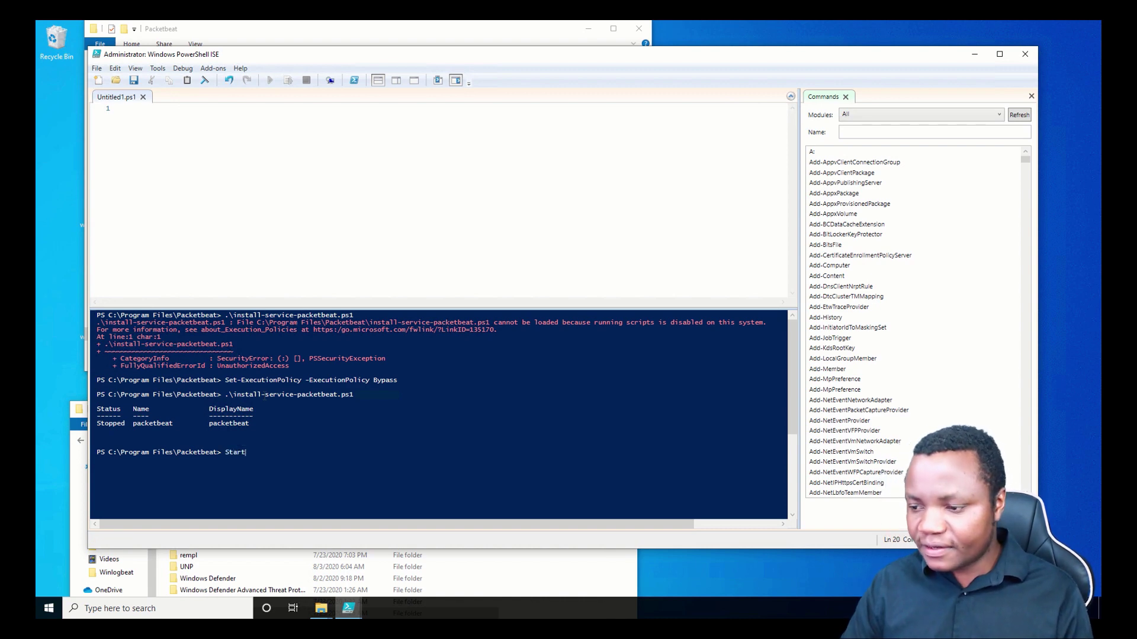
pyautogui.hotkey('ctrl', 'Left')
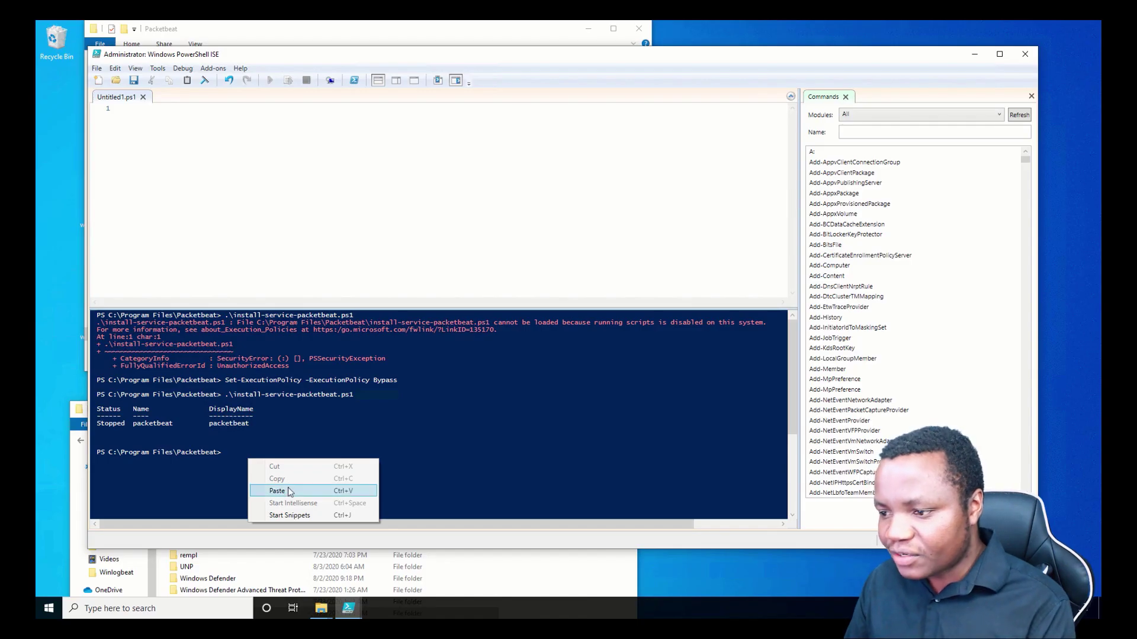
# Export the Packetbeat 7.8.1 index template to packetbeat.template.json.
pyautogui.click(288, 487)
pyautogui.press('Return')
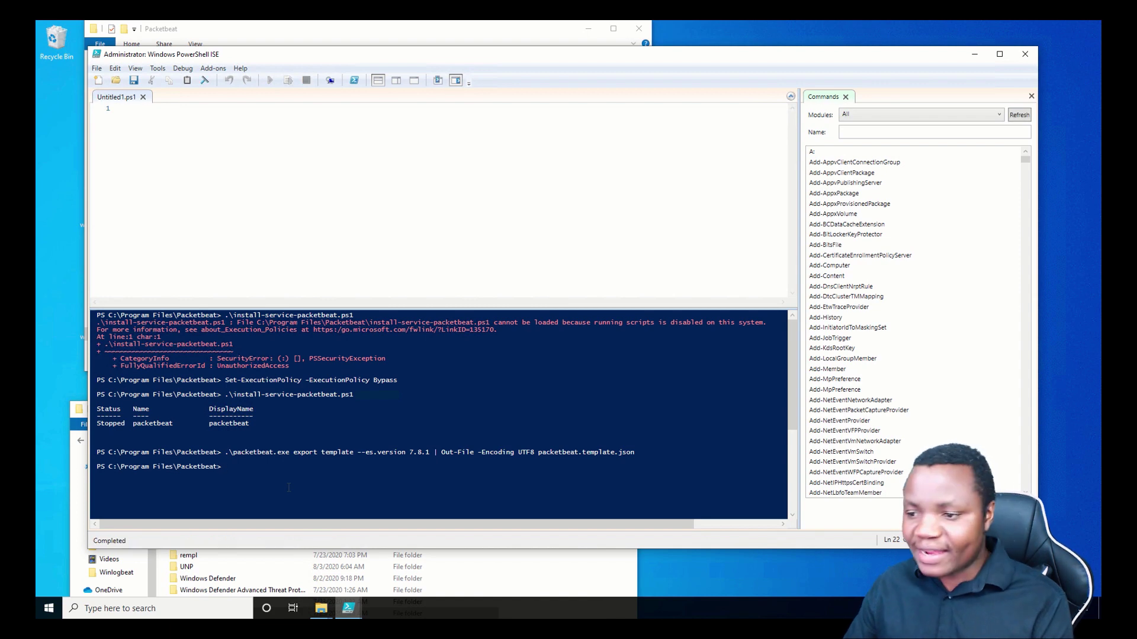
pyautogui.hotkey('ctrl', 'Left')
# Copy .\packetbeat.exe devices from the docs and run it to list network devices.
pyautogui.rightClick(500, 321)
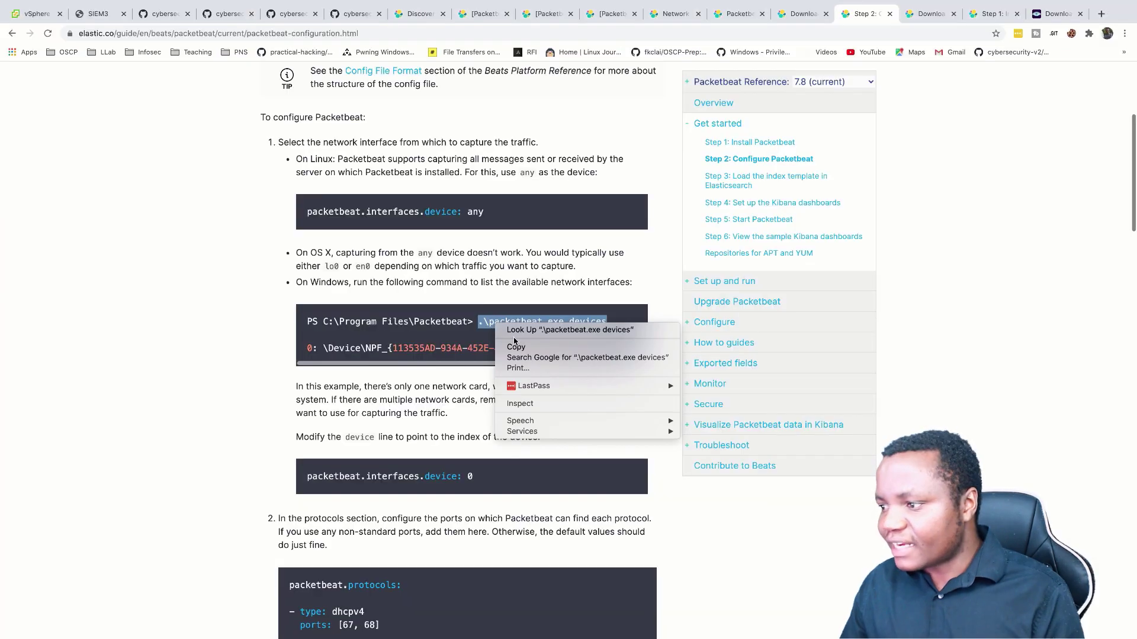
pyautogui.click(522, 350)
pyautogui.hotkey('ctrl', 'Right')
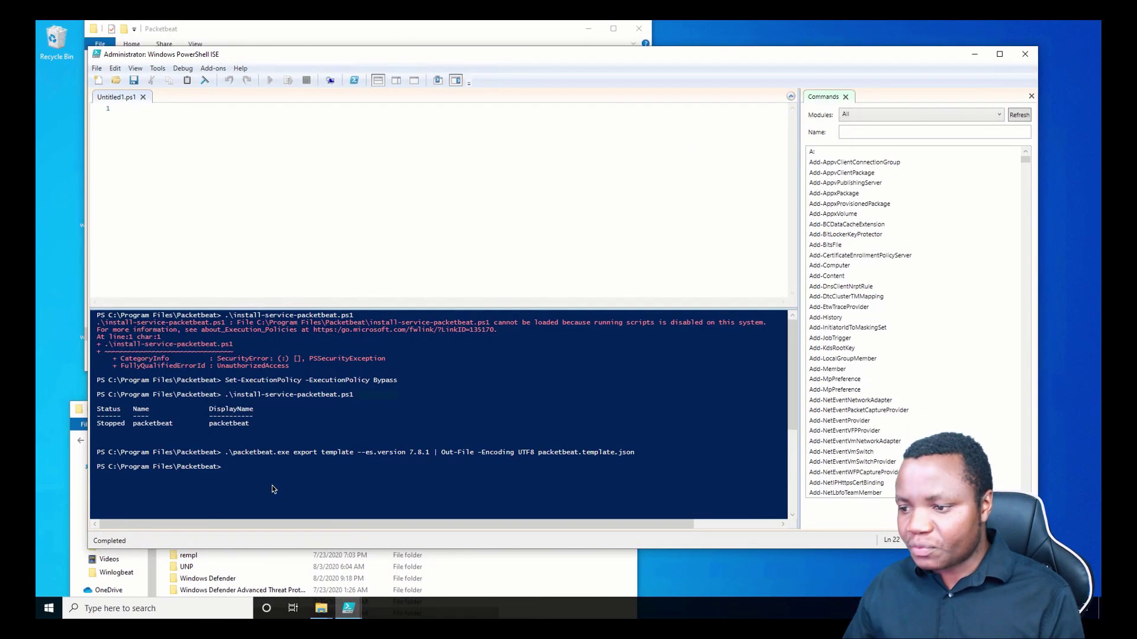
pyautogui.rightClick(236, 470)
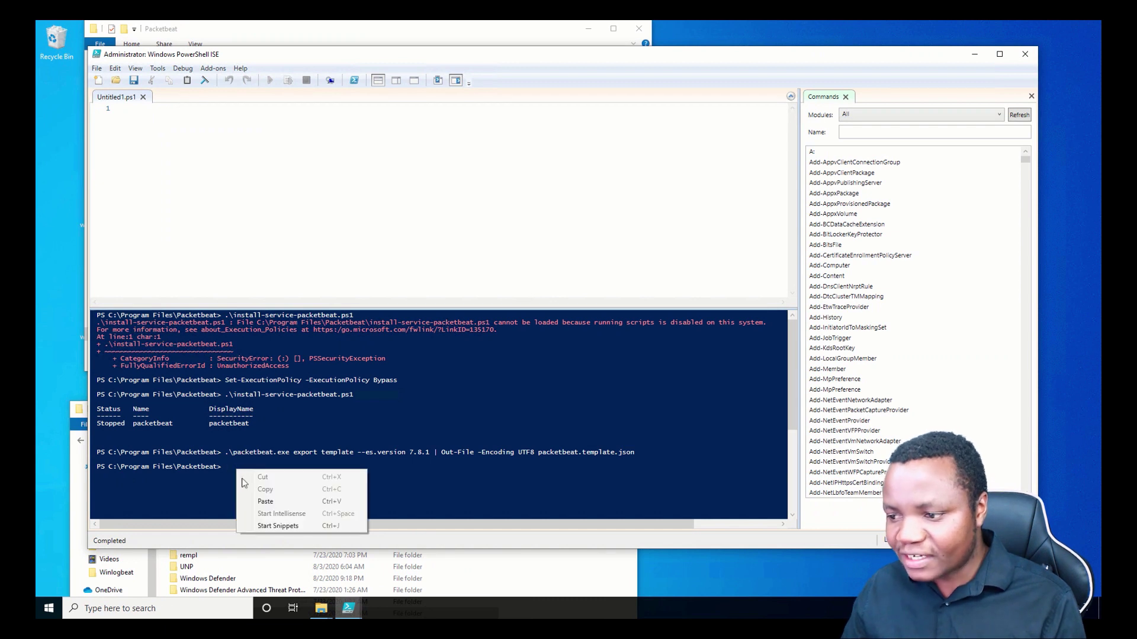
pyautogui.click(265, 502)
pyautogui.press('Return')
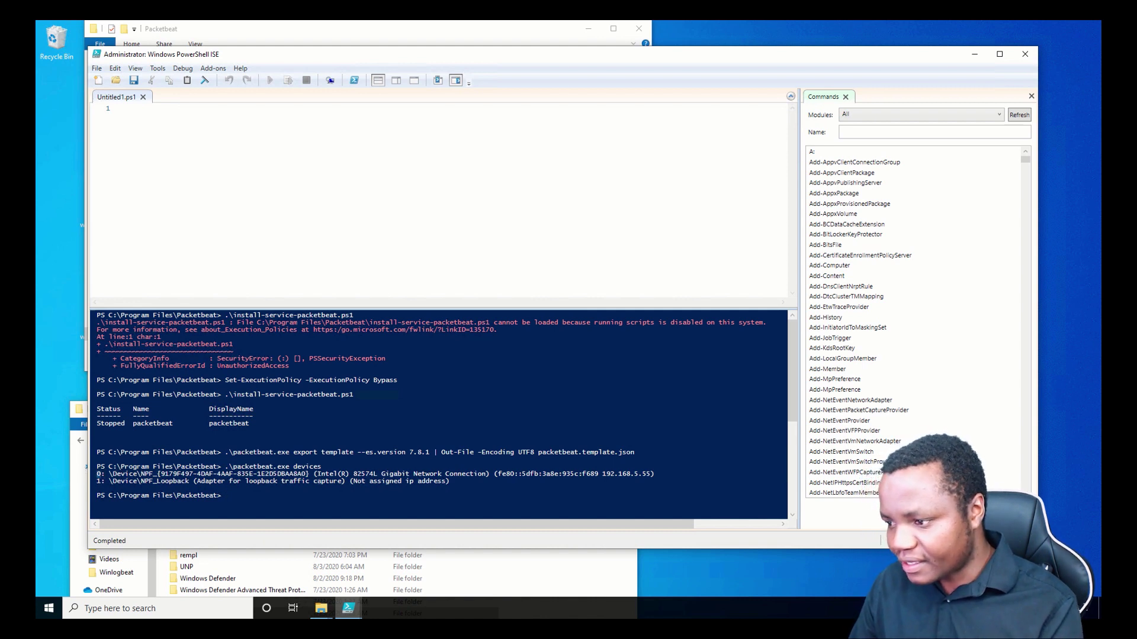
# Confirm packetbeat.yml has packetbeat.interfaces.device: 0, then close Notepad and the Packetbeat folder.
pyautogui.click(320, 608)
pyautogui.click(369, 568)
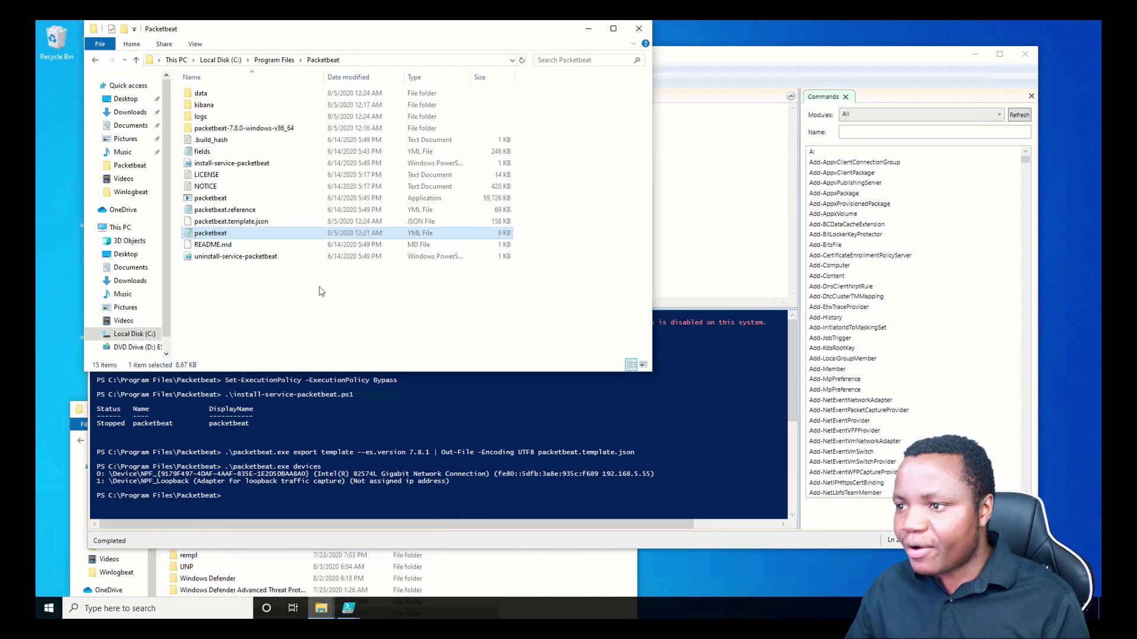
pyautogui.click(230, 235)
pyautogui.doubleClick(231, 236)
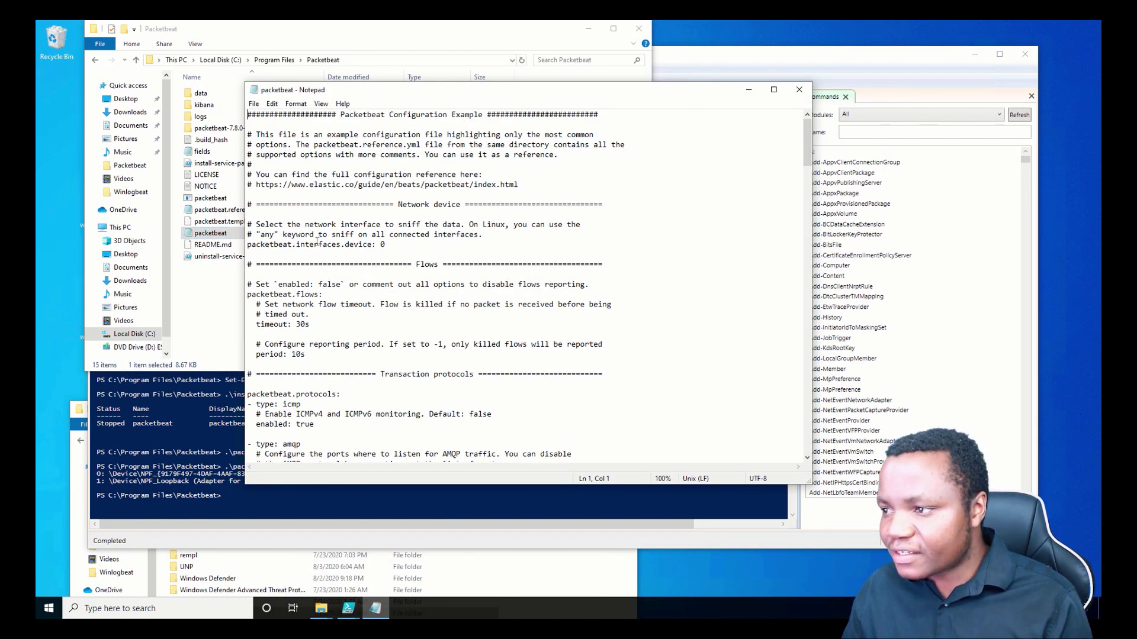
pyautogui.moveTo(390, 240); pyautogui.dragTo(245, 244)
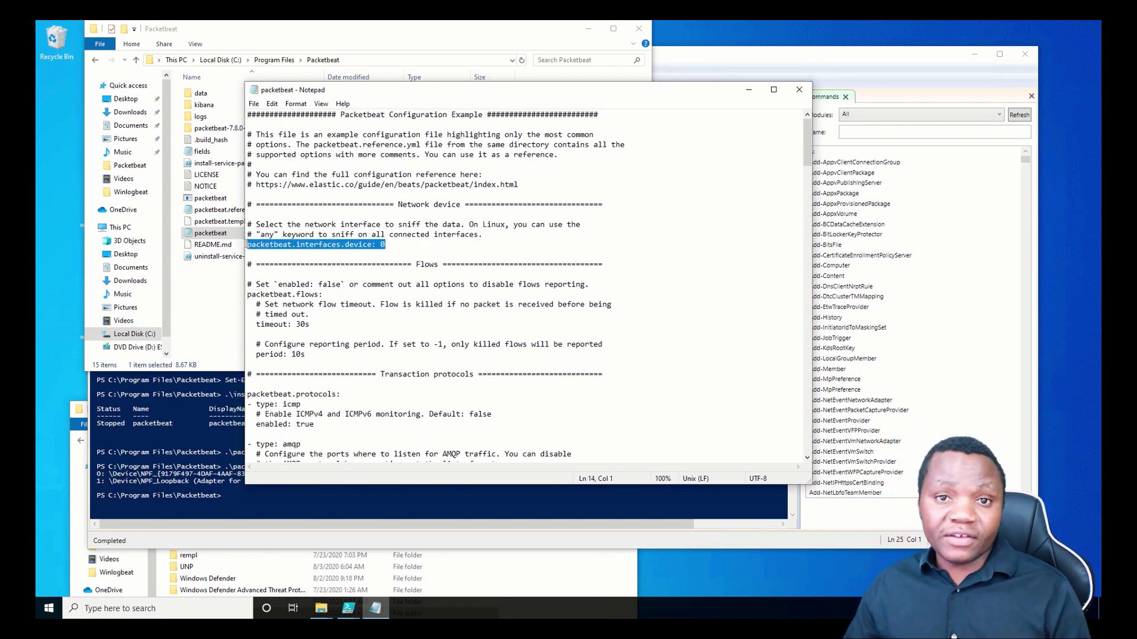
pyautogui.click(386, 245)
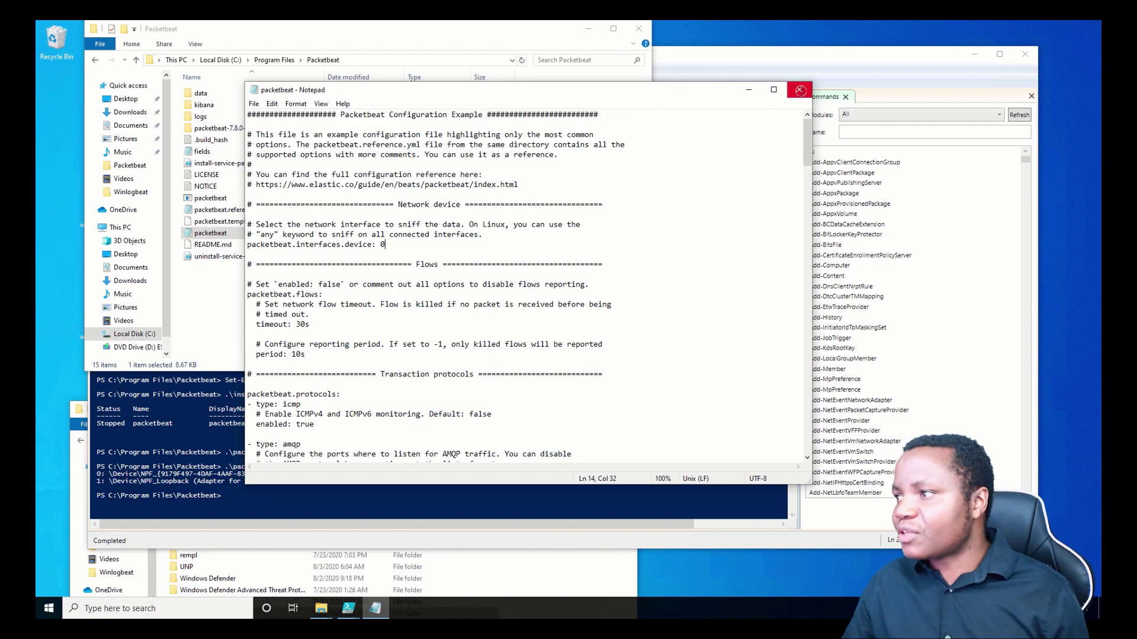
pyautogui.click(799, 89)
pyautogui.click(638, 30)
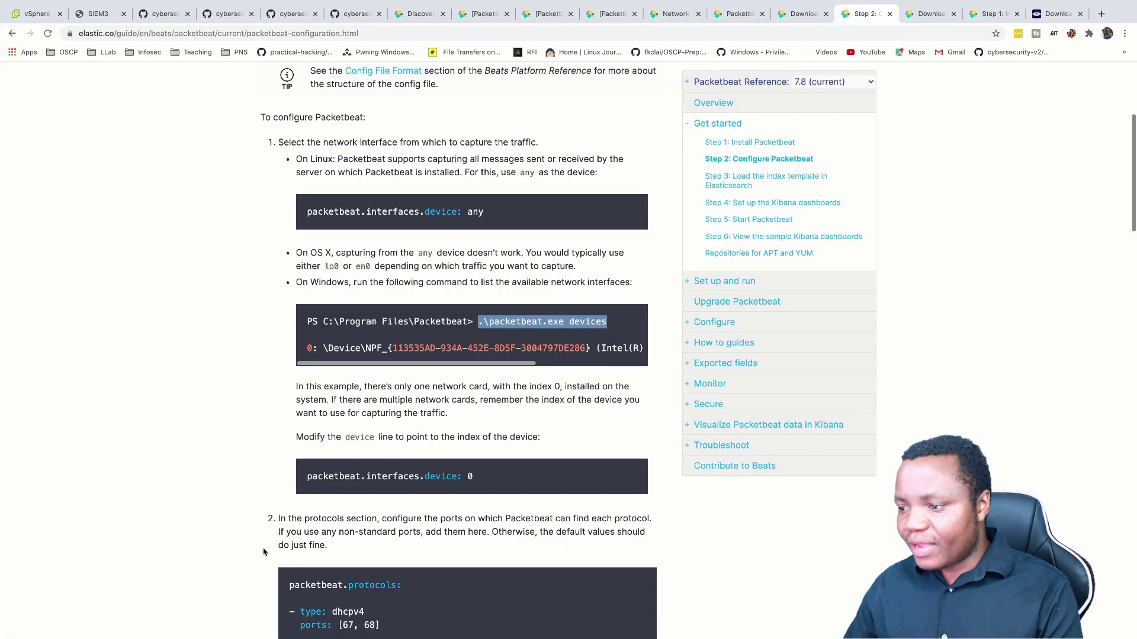
# Go to 'Step 3: Load the index template' and copy the Windows Invoke-RestMethod command.
pyautogui.scroll(-20, 459, 508)
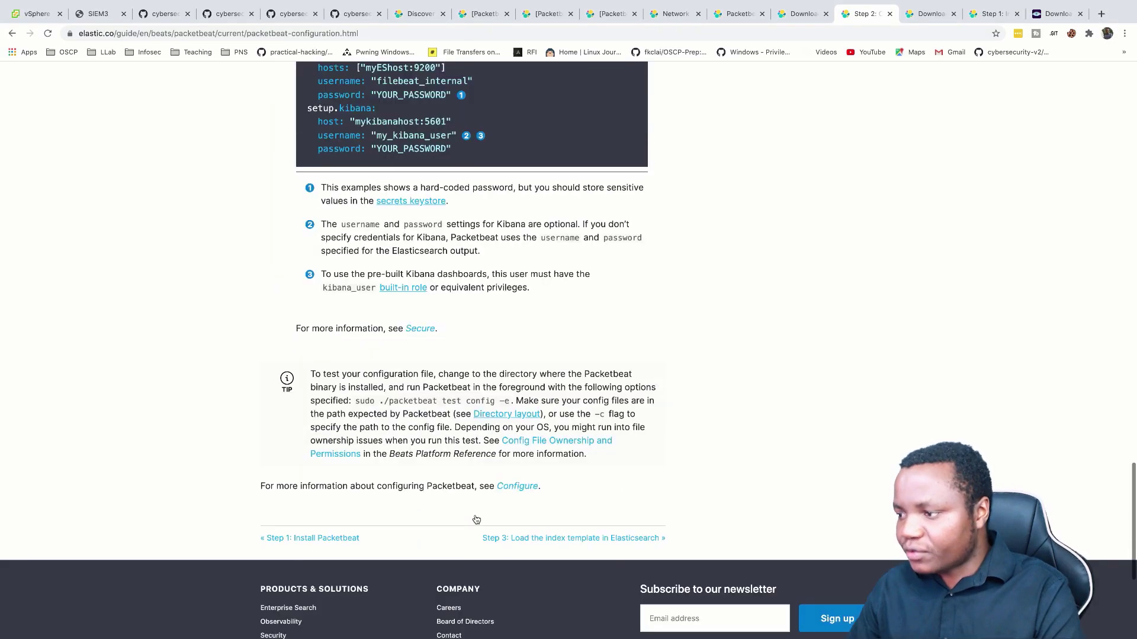
pyautogui.scroll(2, 577, 441)
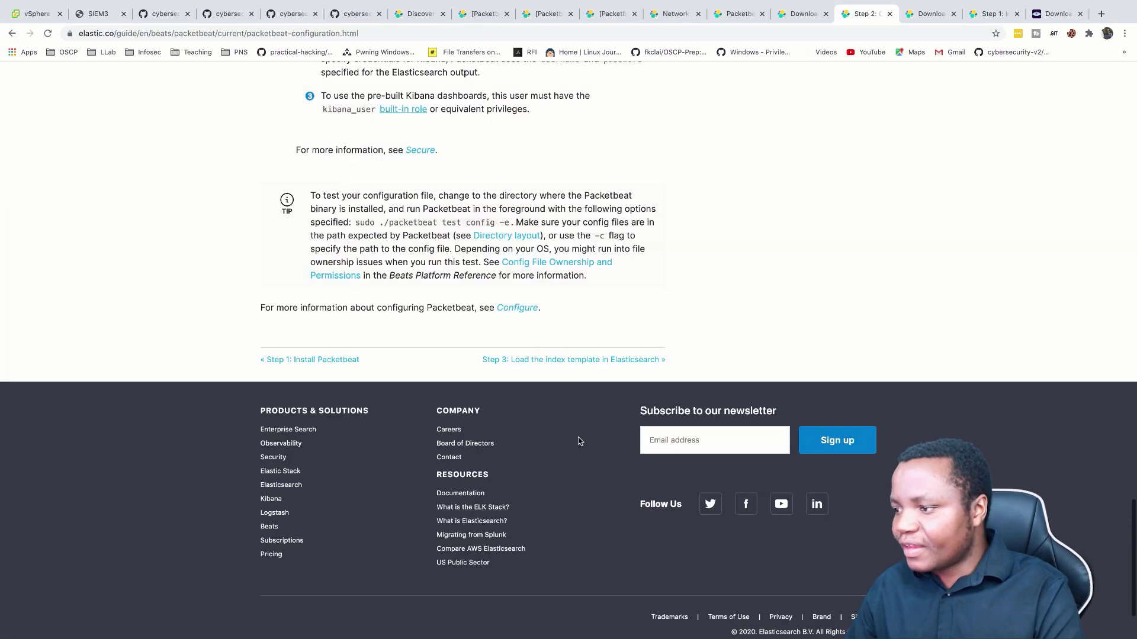
pyautogui.click(553, 361)
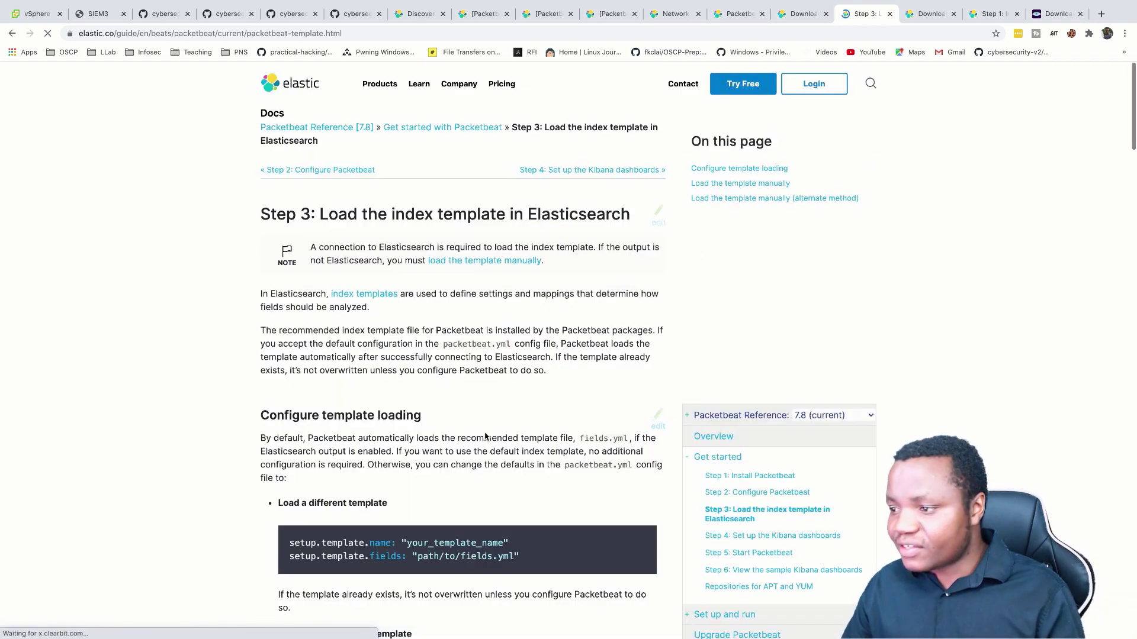
pyautogui.scroll(-5, 485, 437)
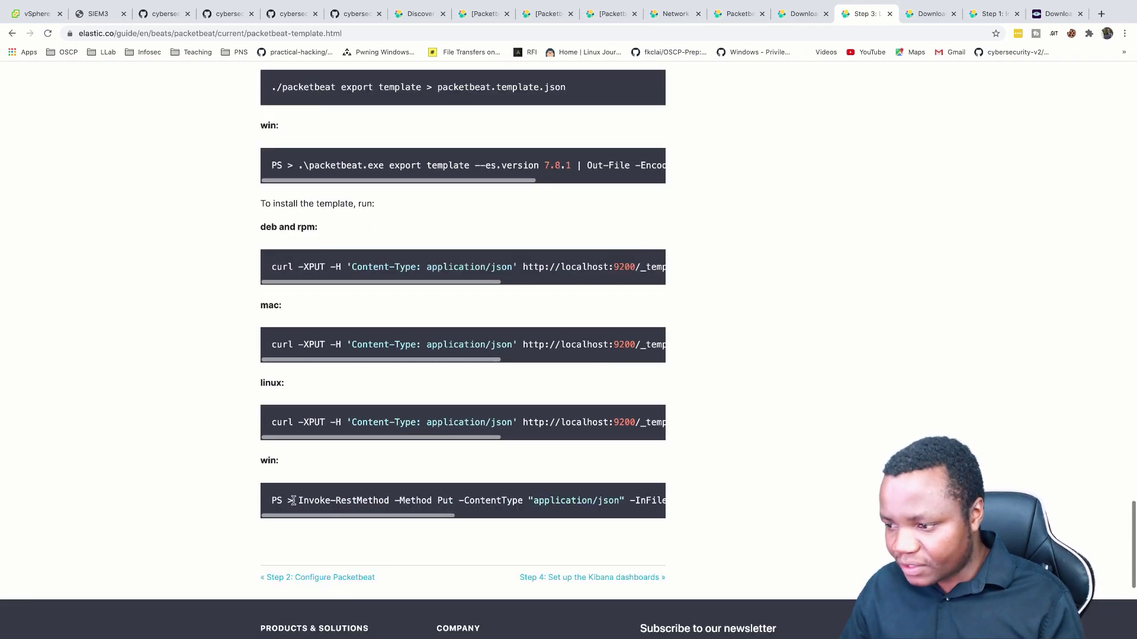
pyautogui.moveTo(298, 501); pyautogui.dragTo(658, 497)
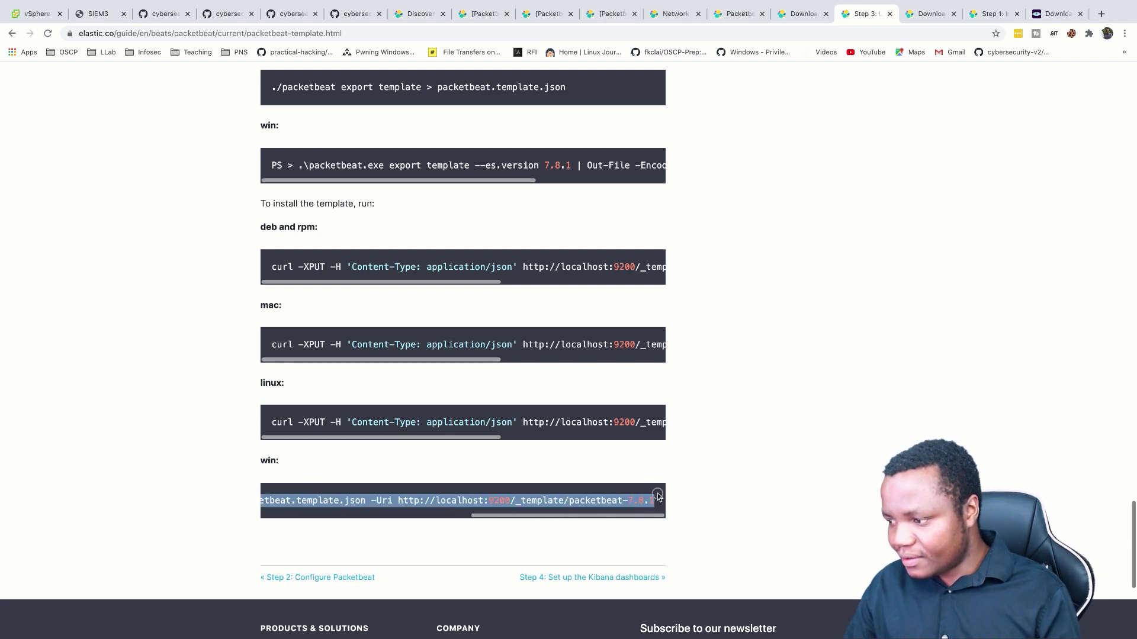
pyautogui.rightClick(605, 502)
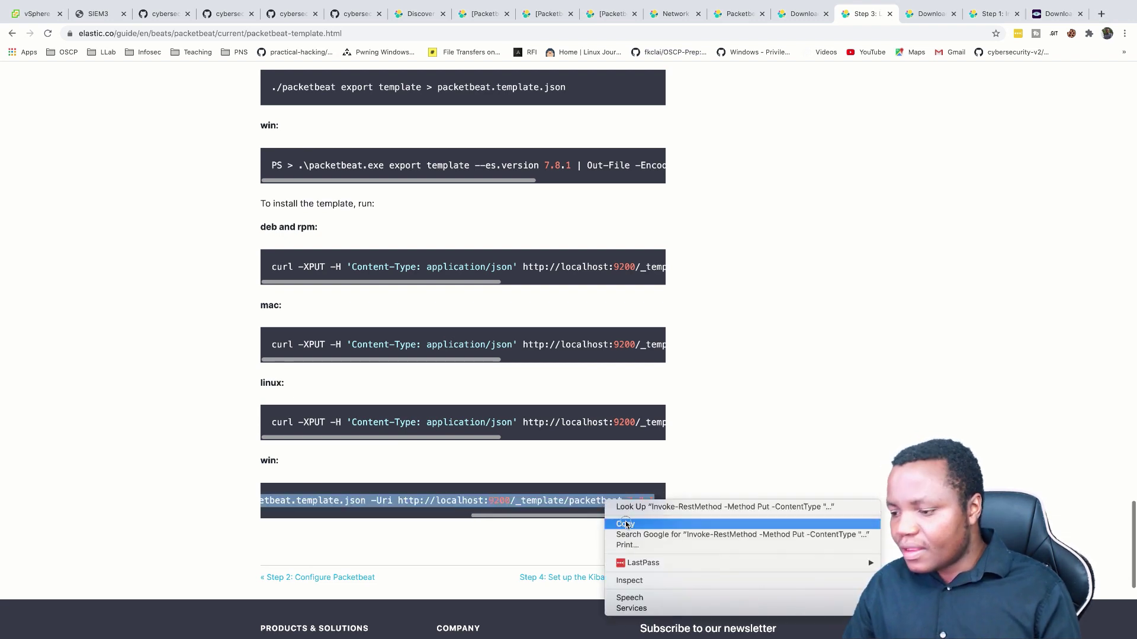
pyautogui.click(626, 524)
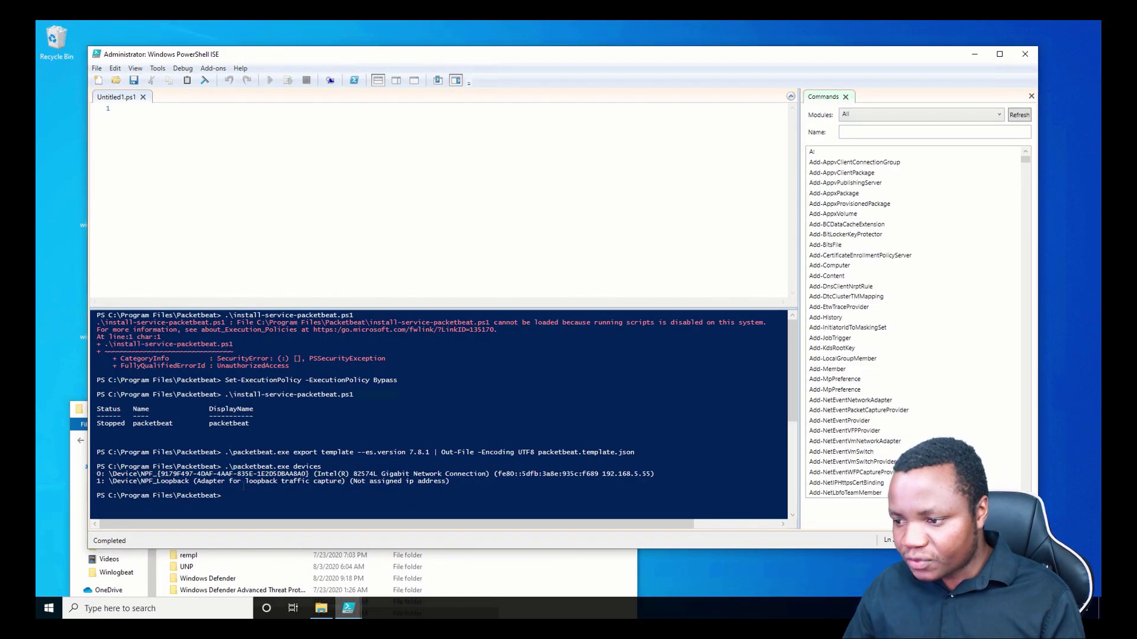
# Paste the template command, replace localhost with 192.168.5.71, and run it for acknowledged True.
pyautogui.rightClick(244, 498)
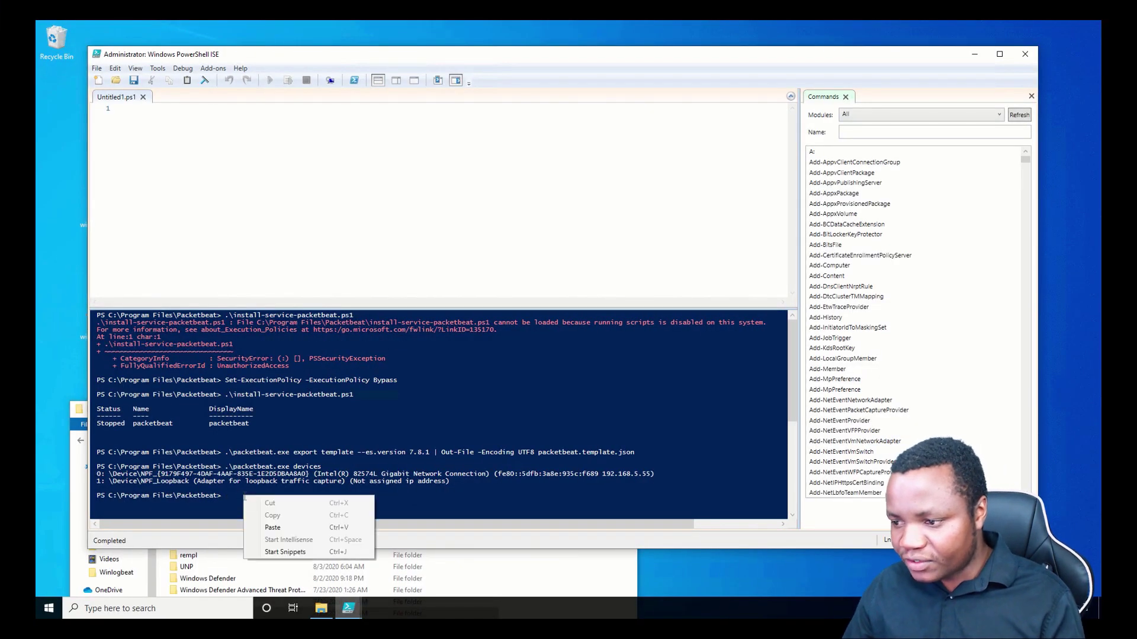
pyautogui.click(272, 528)
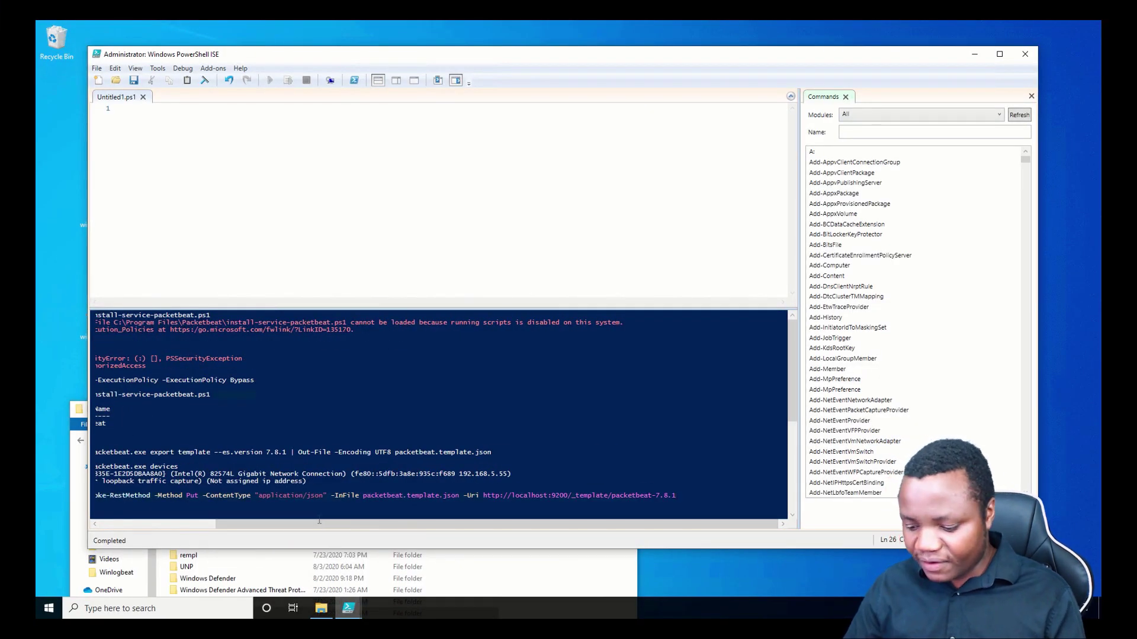
pyautogui.press('Return')
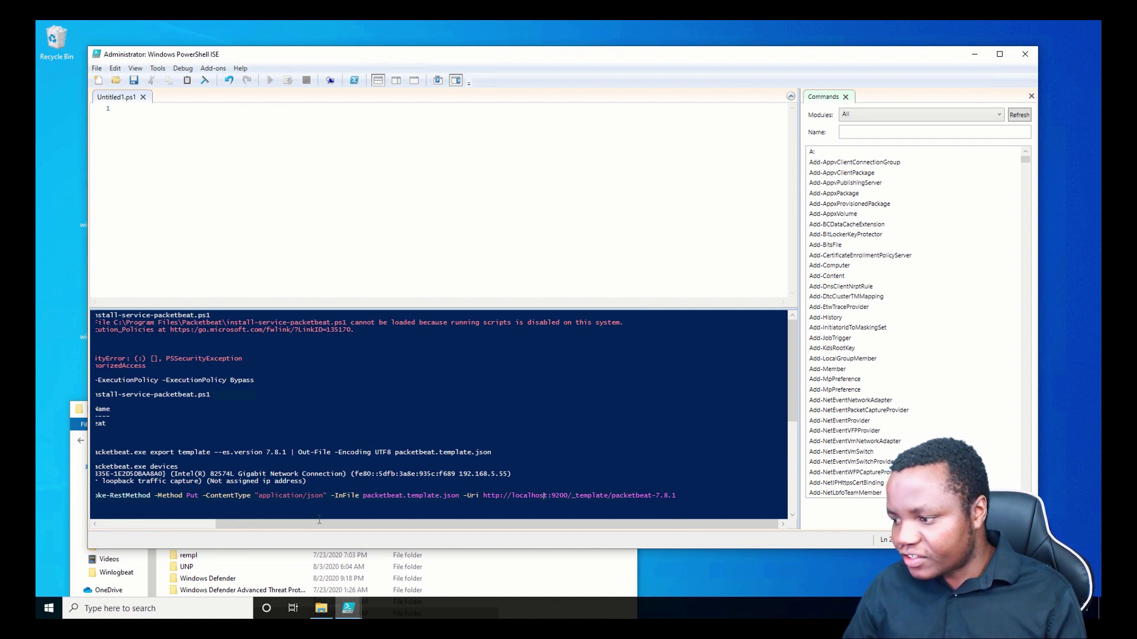
pyautogui.press('BackSpace')
pyautogui.press('BackSpace')
pyautogui.press('BackSpace')
pyautogui.press('BackSpace')
pyautogui.press('BackSpace')
pyautogui.press('BackSpace')
pyautogui.press('BackSpace')
pyautogui.press('BackSpace')
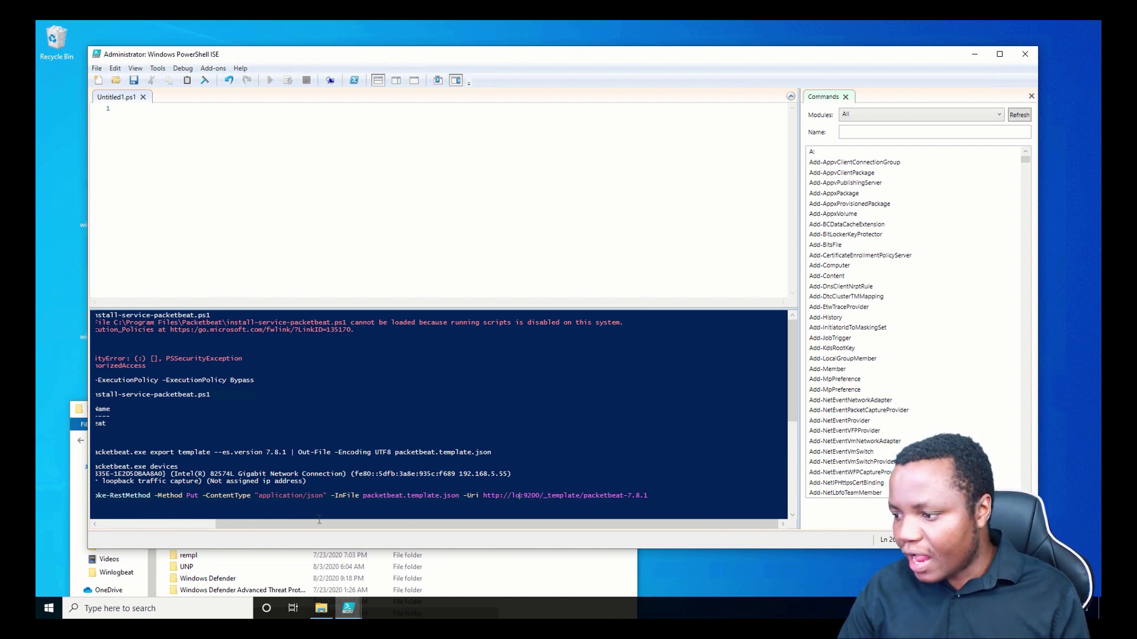
pyautogui.press('BackSpace')
pyautogui.write('192.168')
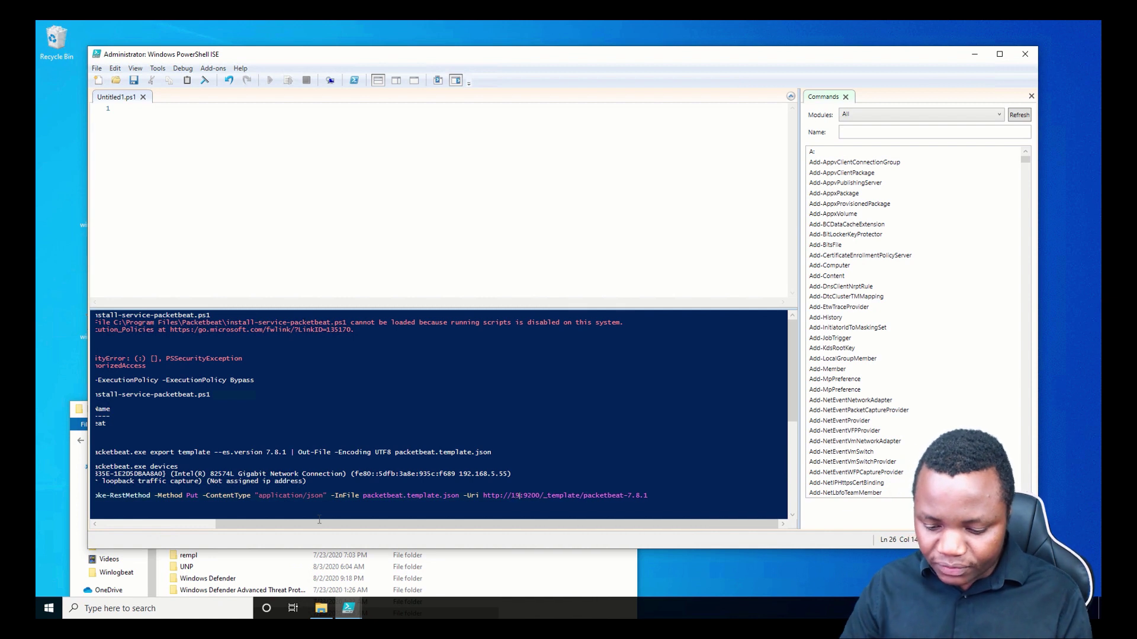
pyautogui.write('.5.')
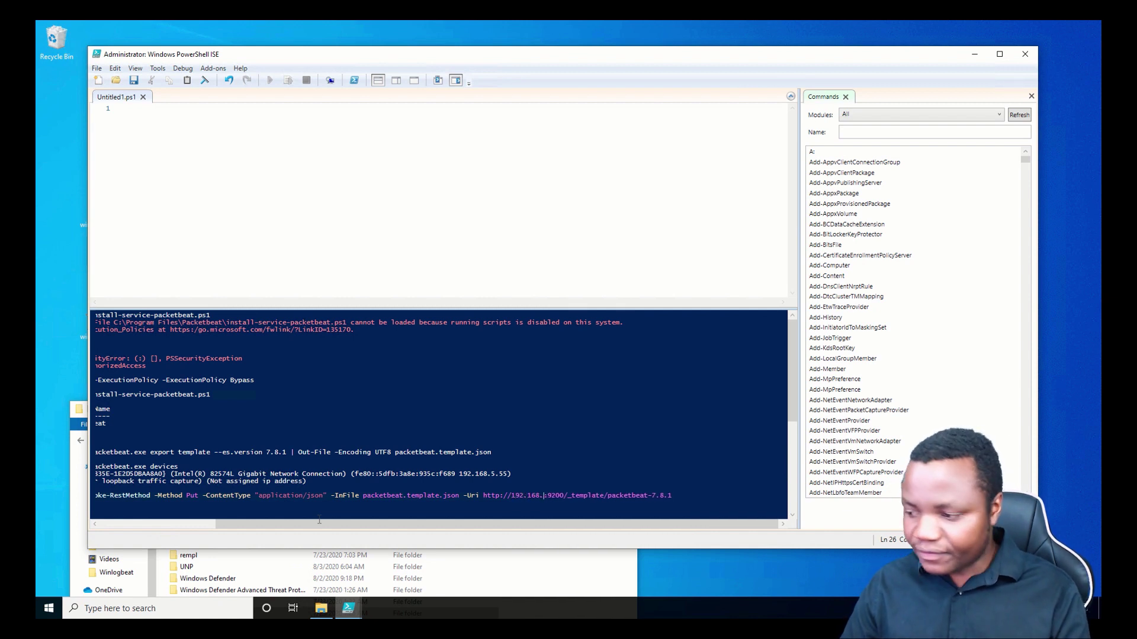
pyautogui.write('71')
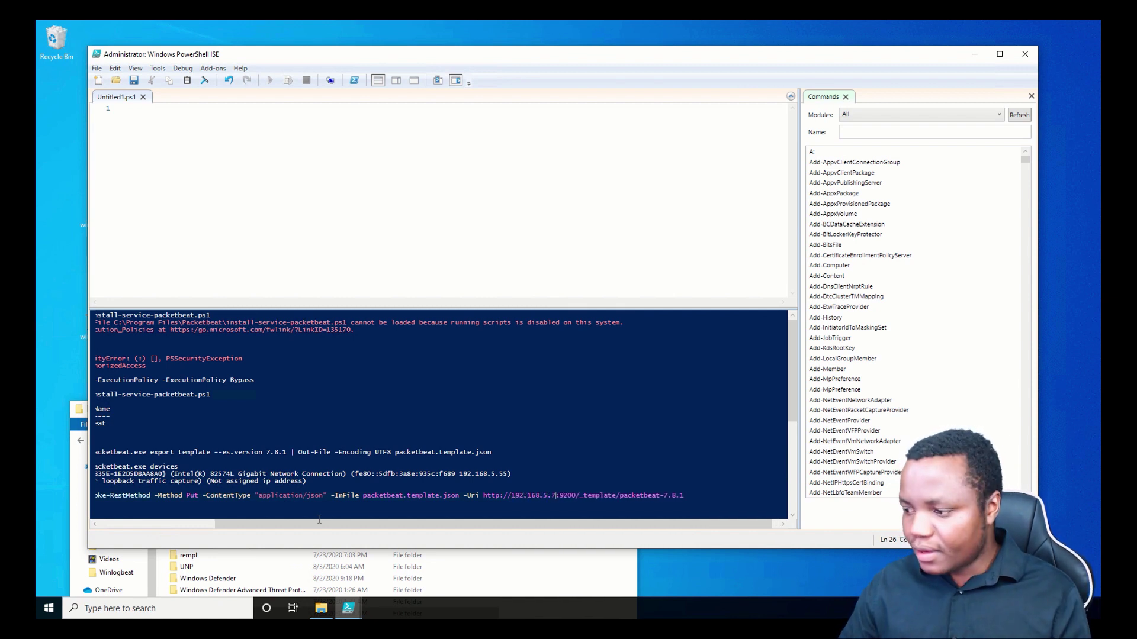
pyautogui.press('Return')
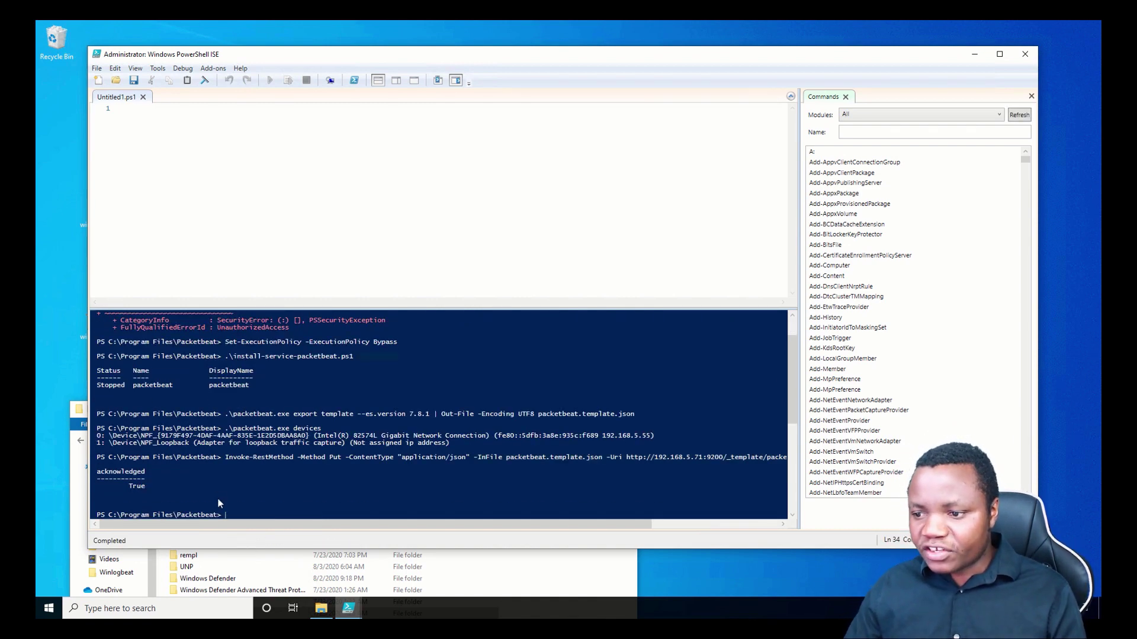
pyautogui.moveTo(148, 496); pyautogui.dragTo(99, 466)
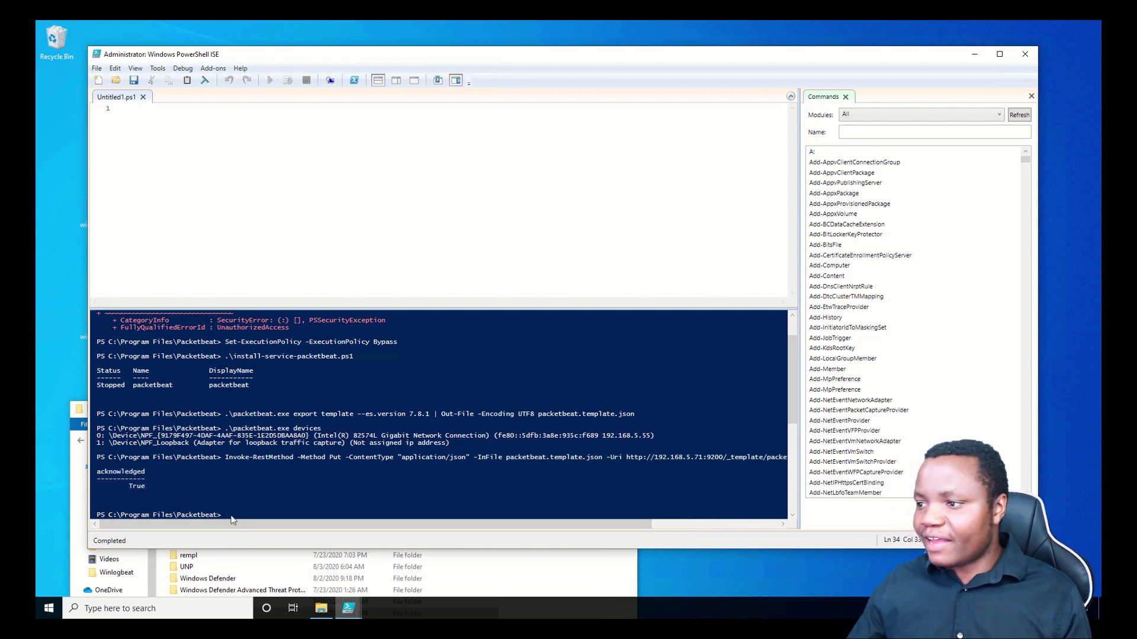
pyautogui.hotkey('ctrl', 'Left')
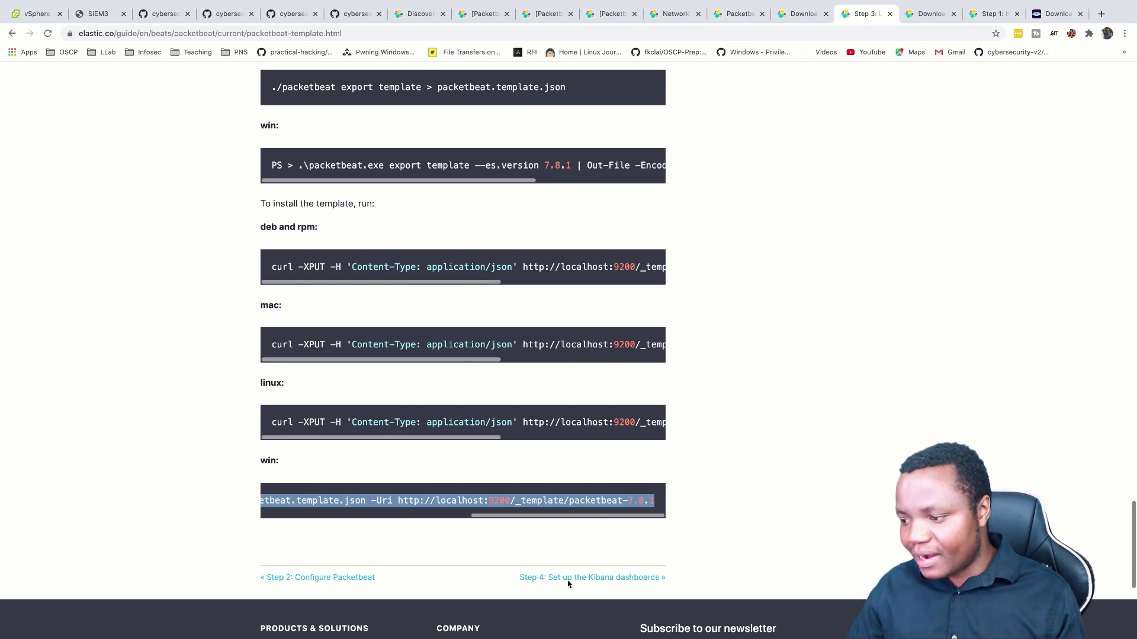
# Copy the Windows packetbeat.exe setup --dashboards command from the Step 4 docs page.
pyautogui.click(567, 583)
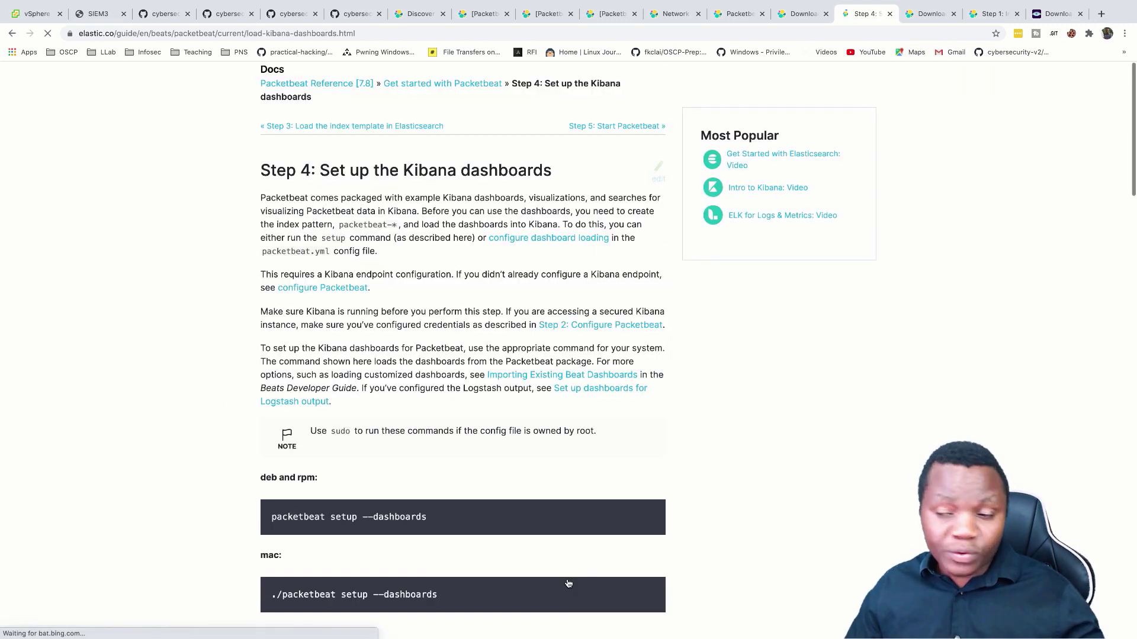
pyautogui.scroll(-10, 474, 533)
pyautogui.moveTo(486, 489); pyautogui.dragTo(299, 490)
pyautogui.rightClick(329, 488)
pyautogui.click(360, 512)
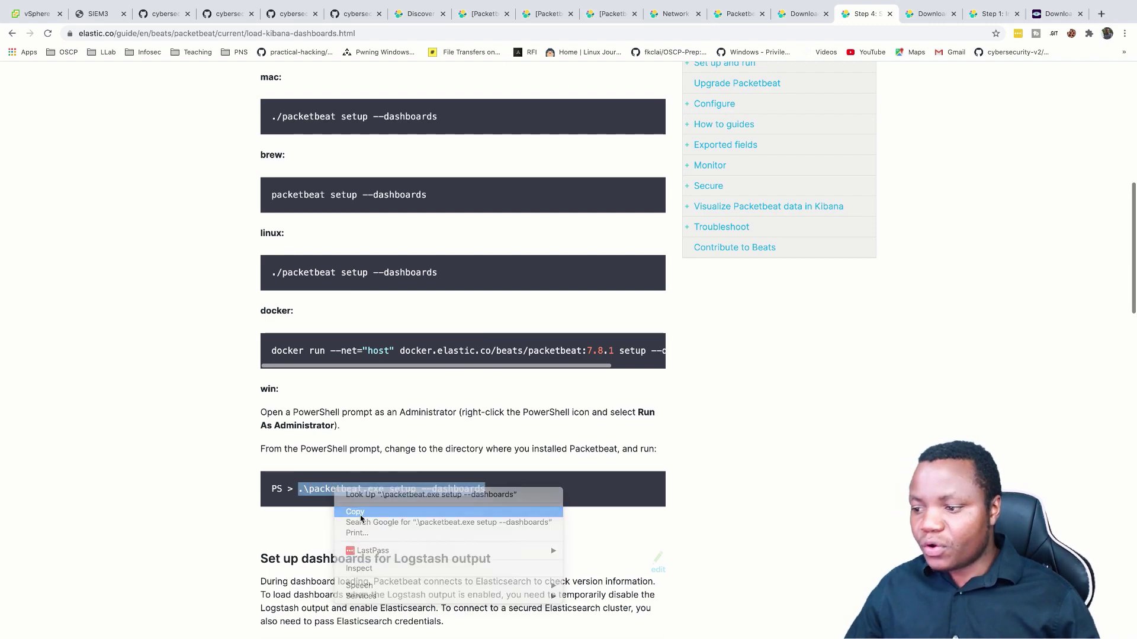
# Run the dashboards setup command in PowerShell ISE, loading the Packetbeat dashboards into Kibana.
pyautogui.press('super+Tab')
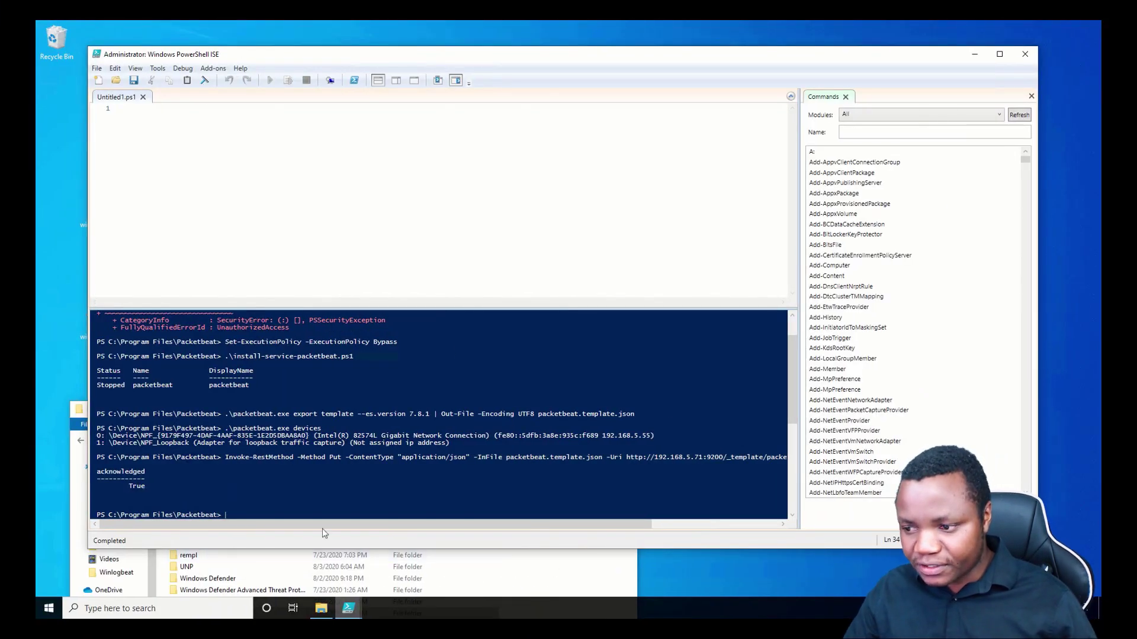
pyautogui.rightClick(252, 502)
pyautogui.click(310, 523)
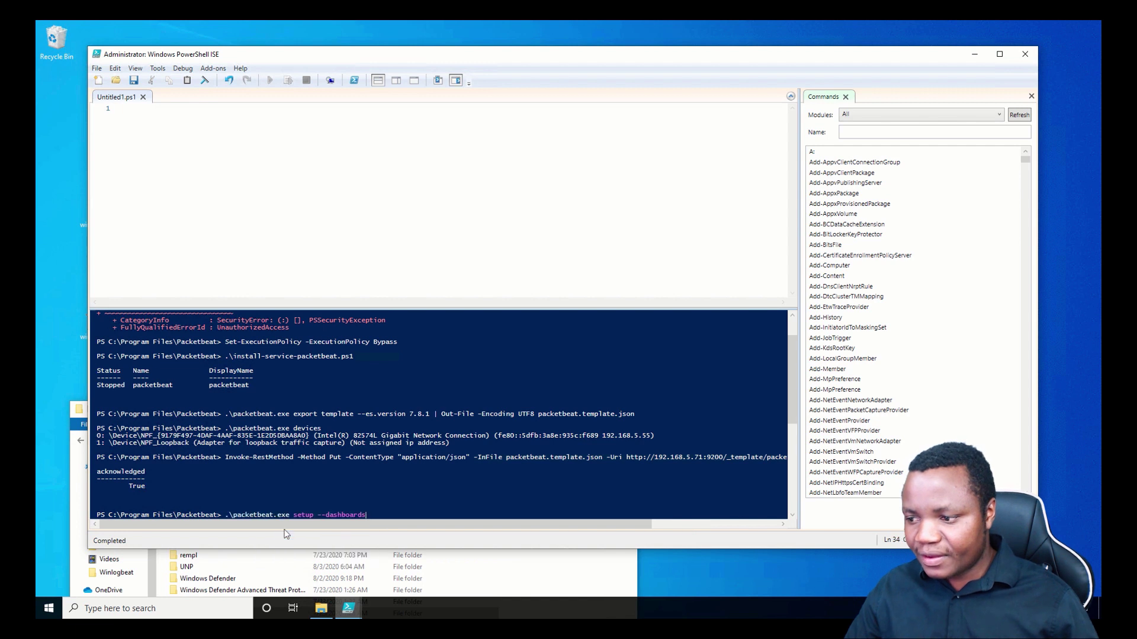
pyautogui.press('Return')
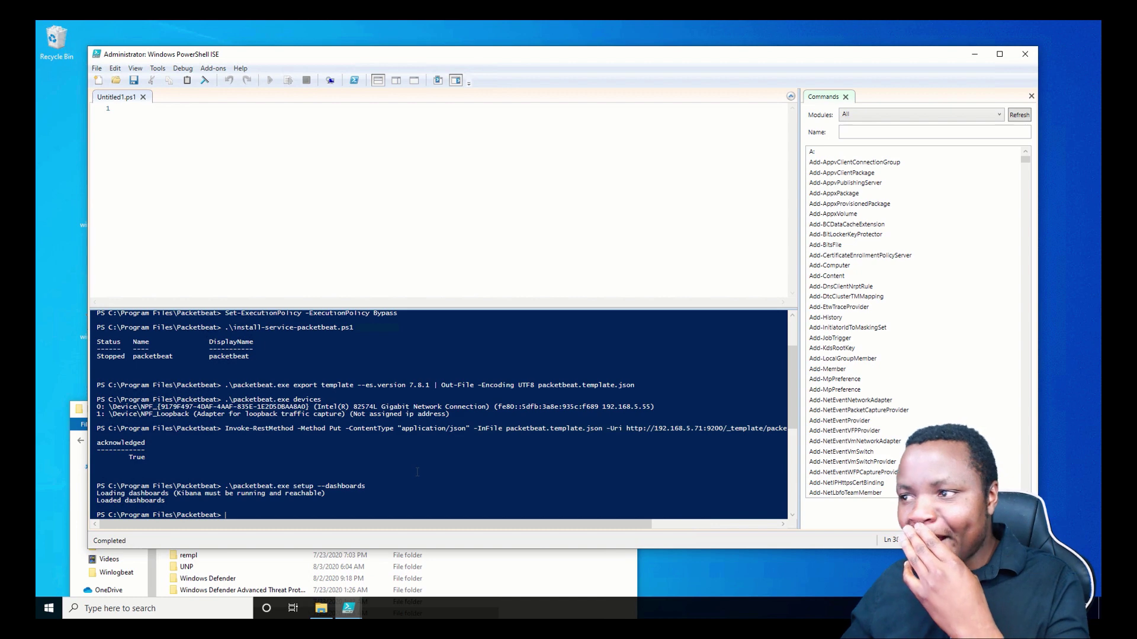
# Back in the Kibana browser, reload the DHCPv4 dashboard, then show the [Packetbeat] Overview ECS traffic charts.
pyautogui.hotkey('ctrl', 'Left')
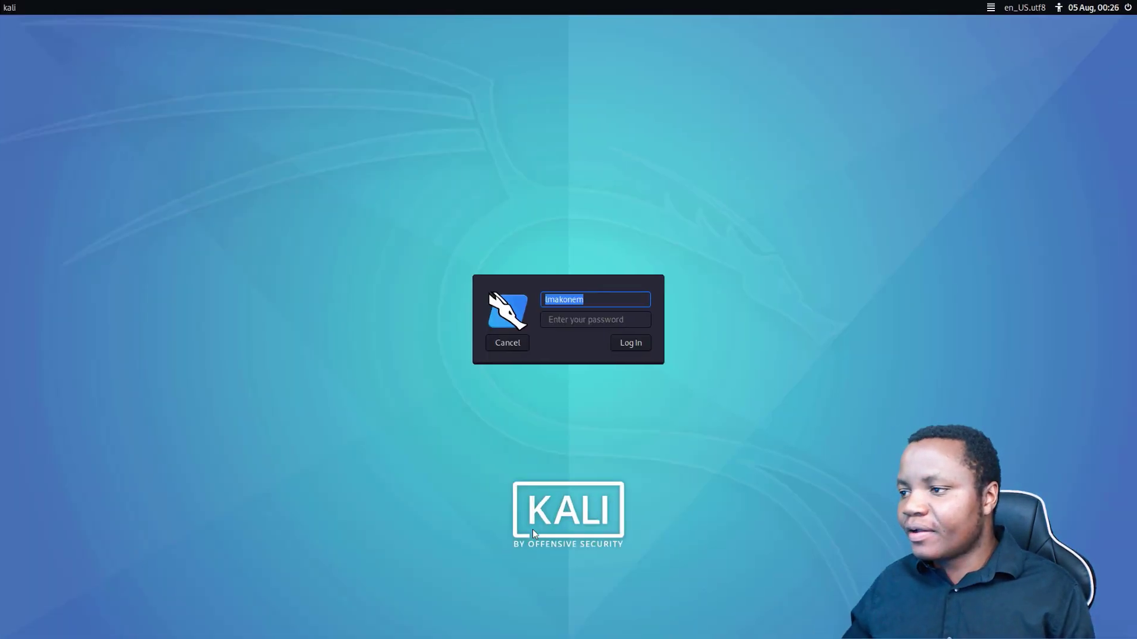
pyautogui.hotkey('ctrl', 'Right')
pyautogui.hotkey('ctrl', 'Right')
pyautogui.click(675, 14)
pyautogui.click(47, 34)
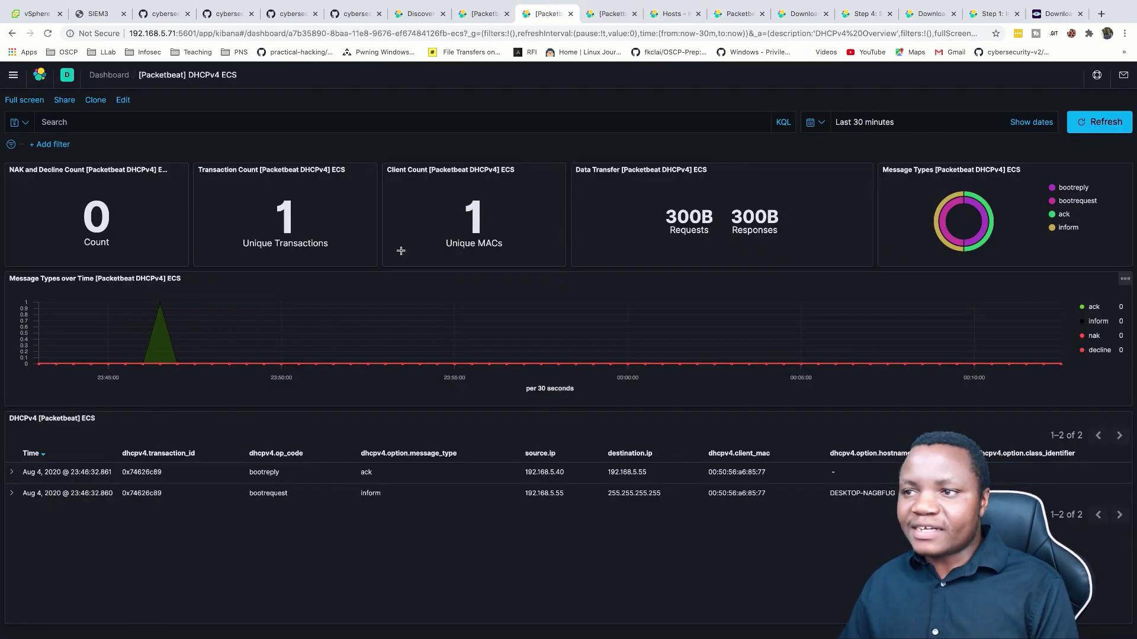
pyautogui.click(47, 33)
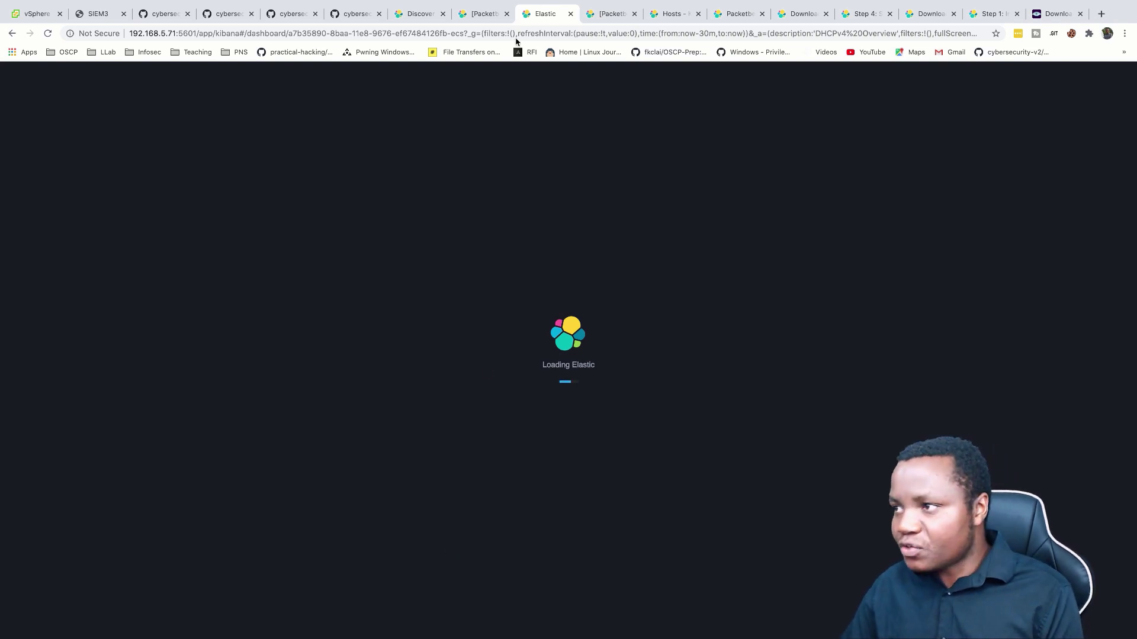
pyautogui.click(489, 18)
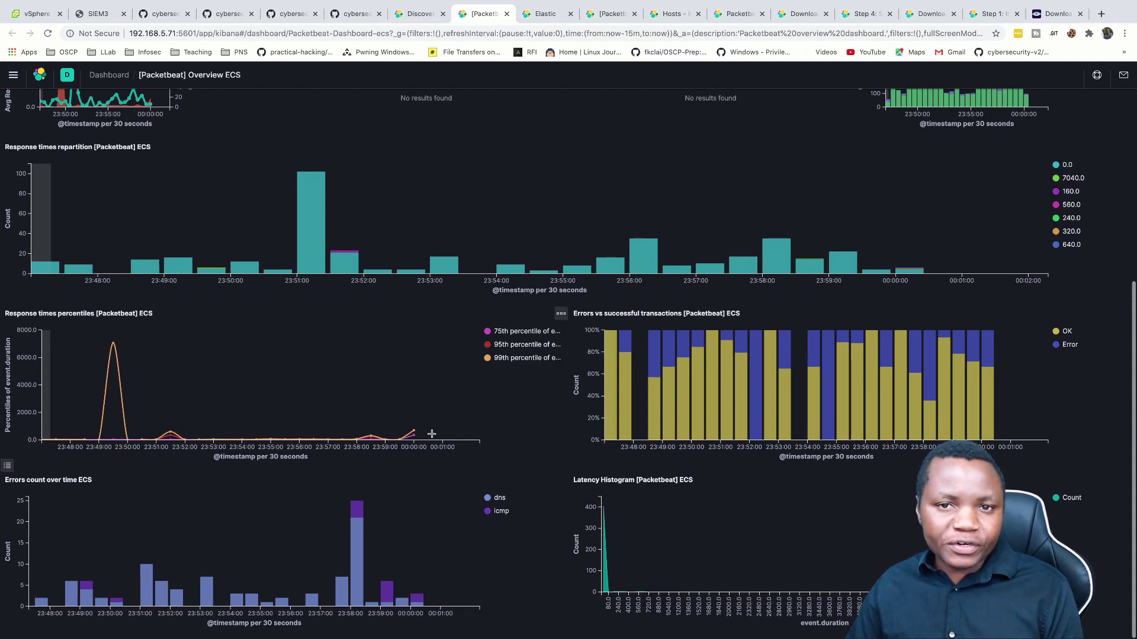